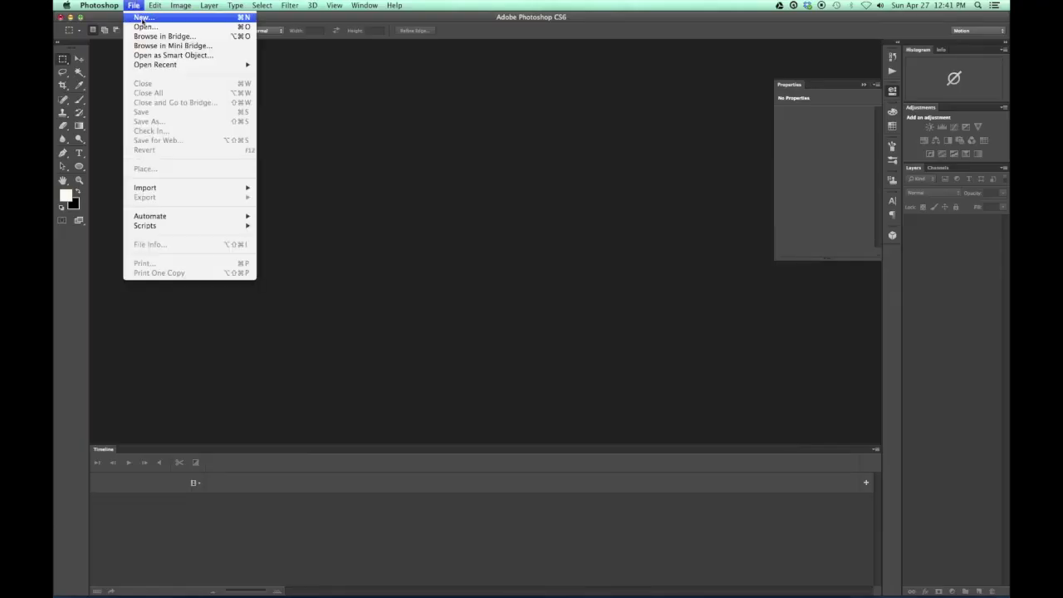
- Create a 1440×1080 HDV 1080p/29.97 document and give it a video timeline
left_click(142, 17)
left_click_drag(442, 186, 305, 151)
left_click(365, 195)
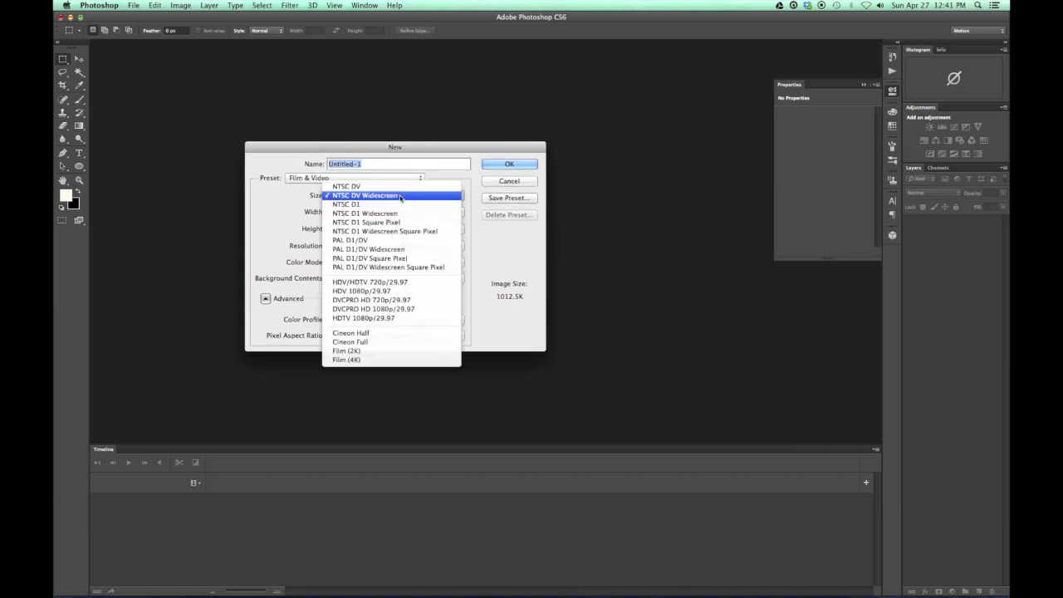
left_click(358, 292)
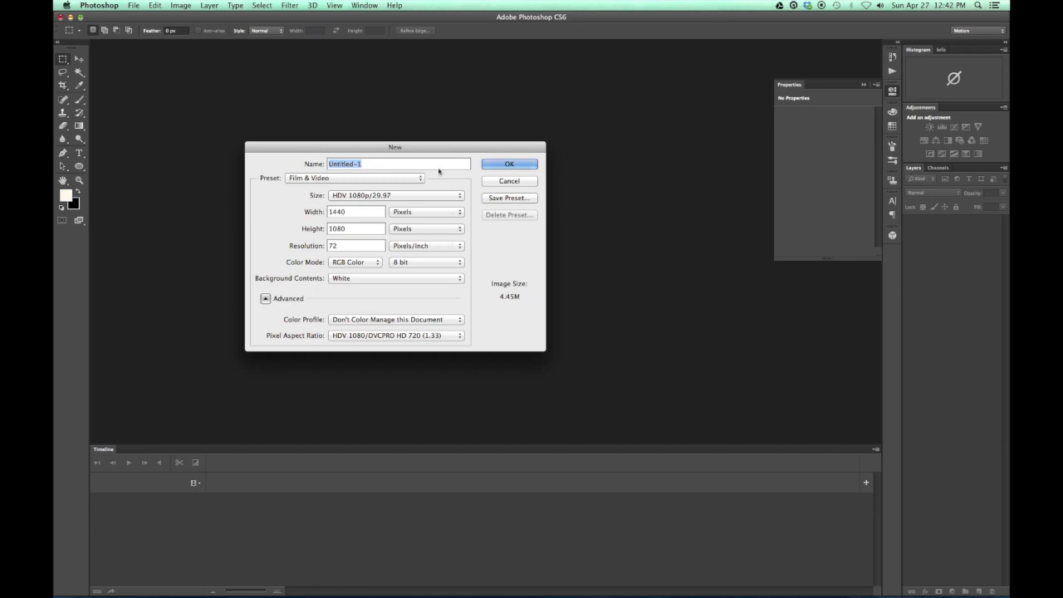
left_click(503, 166)
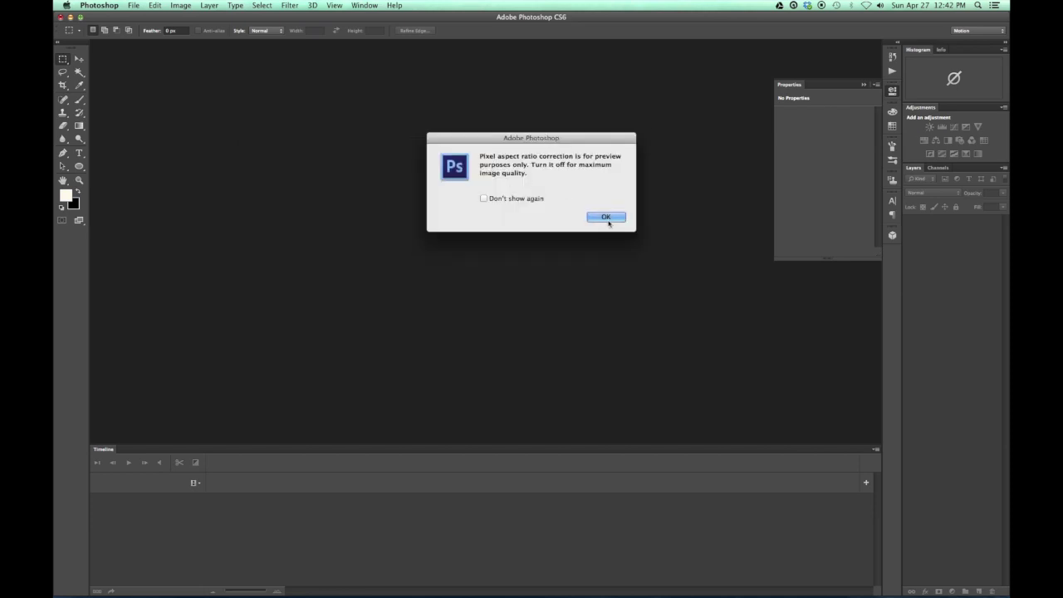
left_click(606, 218)
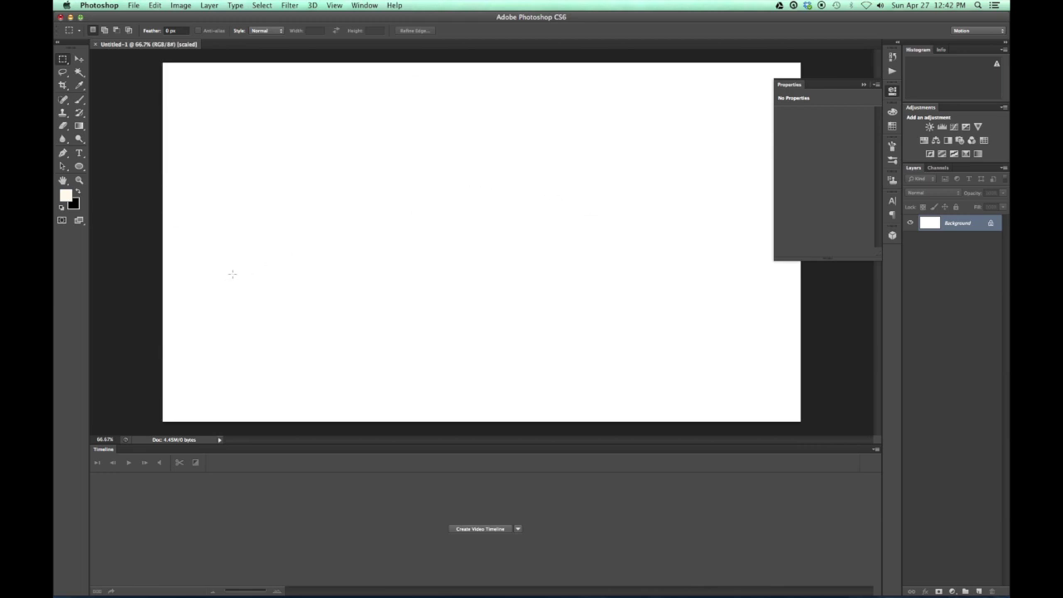
left_click(493, 529)
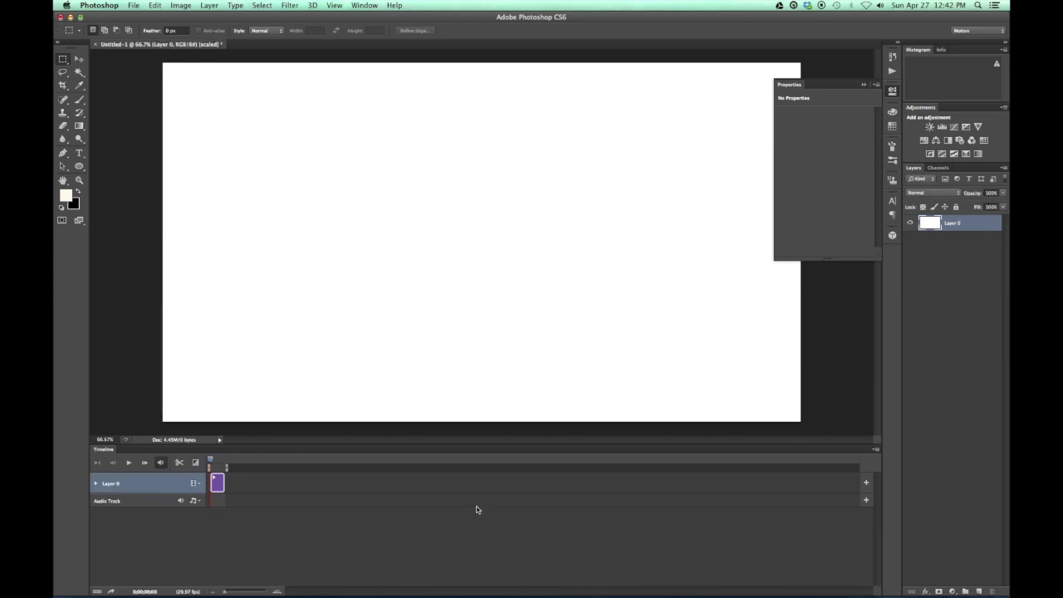
left_click(133, 5)
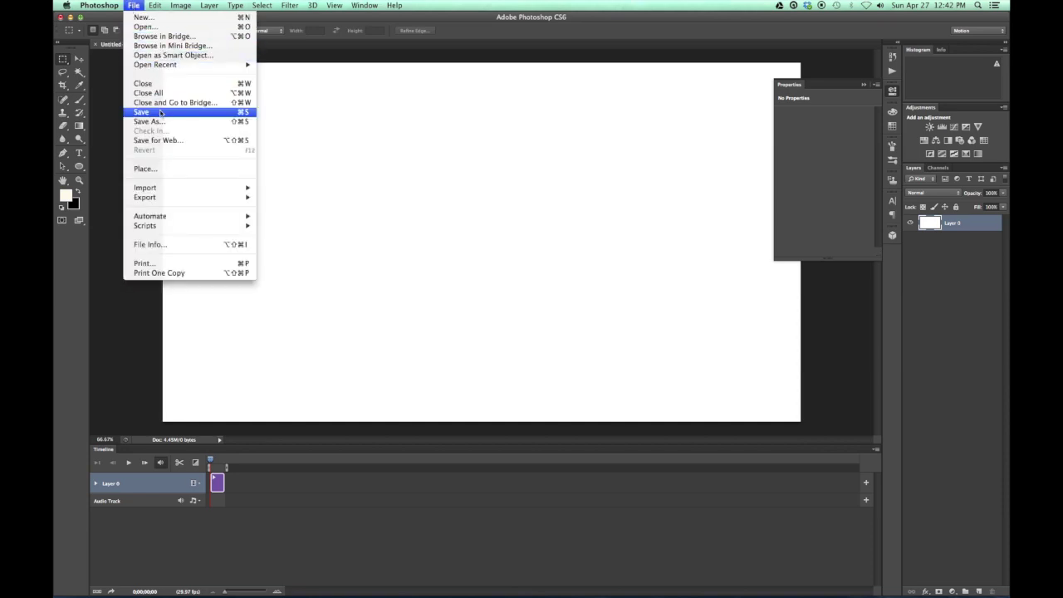
- Save the document as Bouncing ball2.psd with maximize compatibility on
left_click(160, 111)
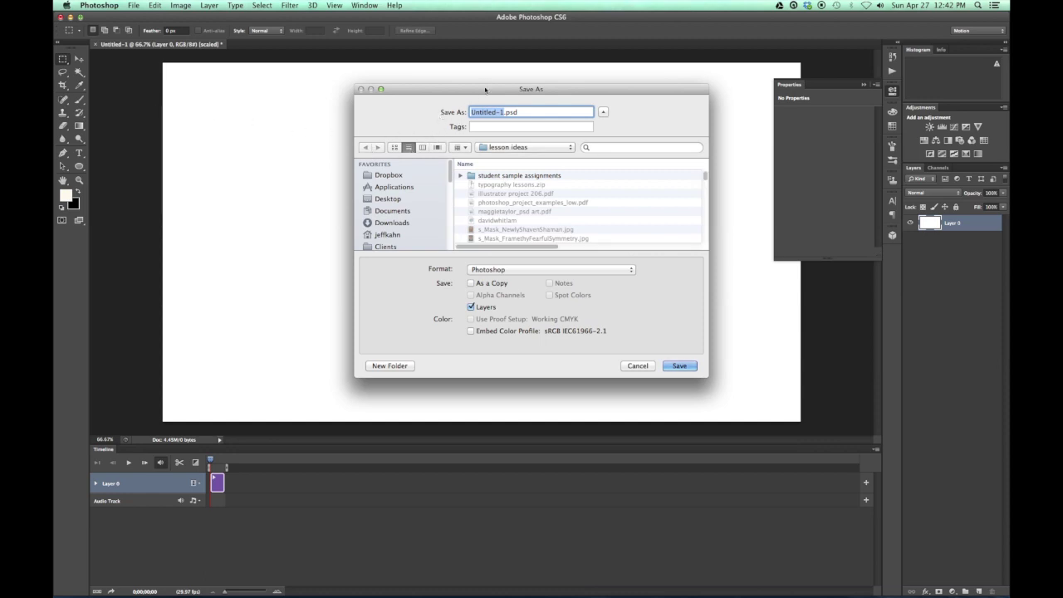
left_click_drag(485, 89, 459, 110)
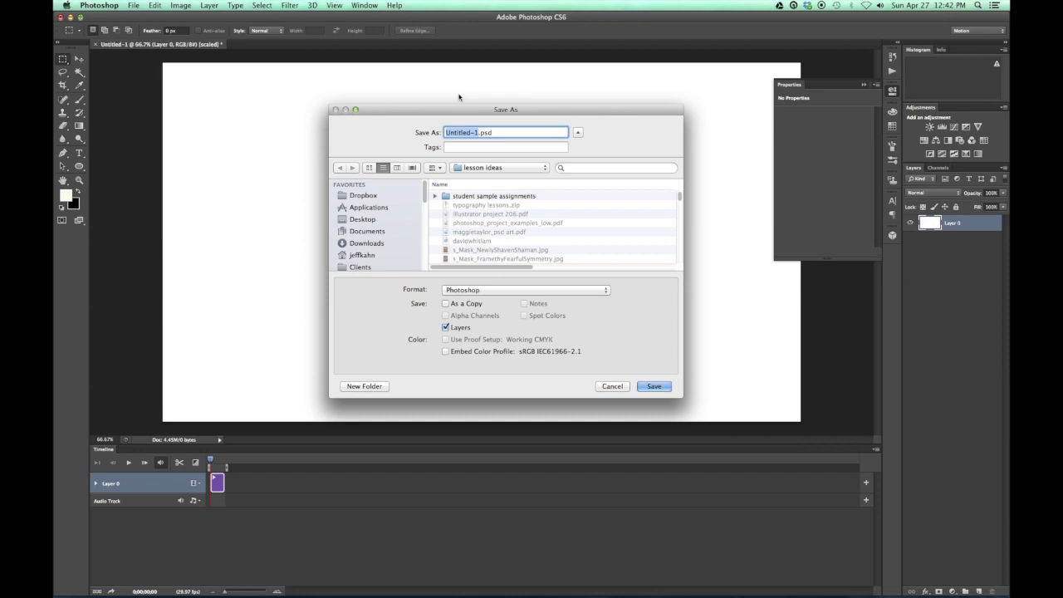
type("Bouncing ball")
left_click(652, 386)
left_click(528, 176)
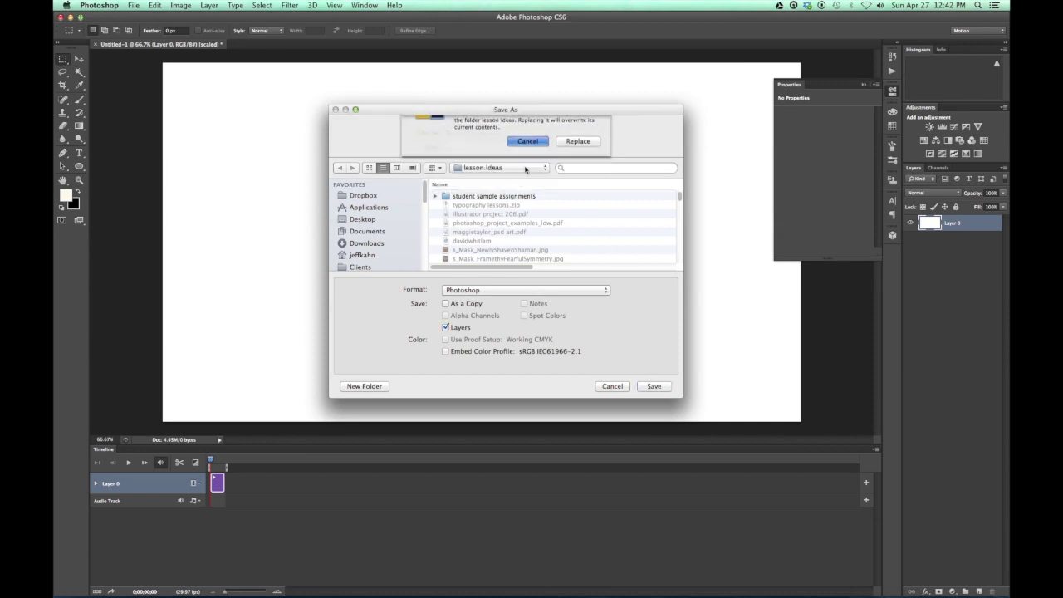
type("2")
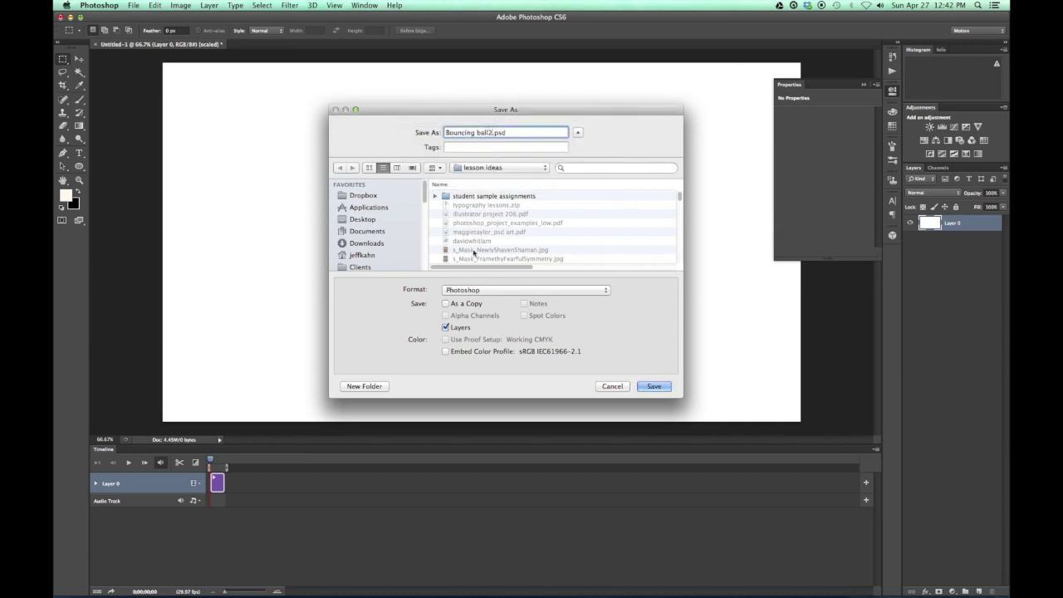
left_click(651, 386)
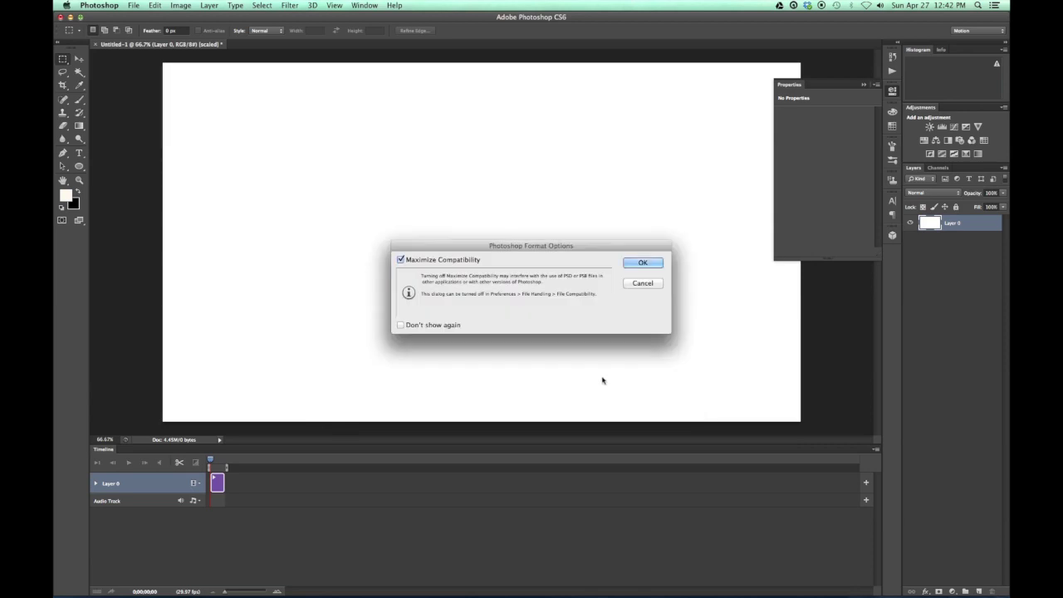
left_click(642, 263)
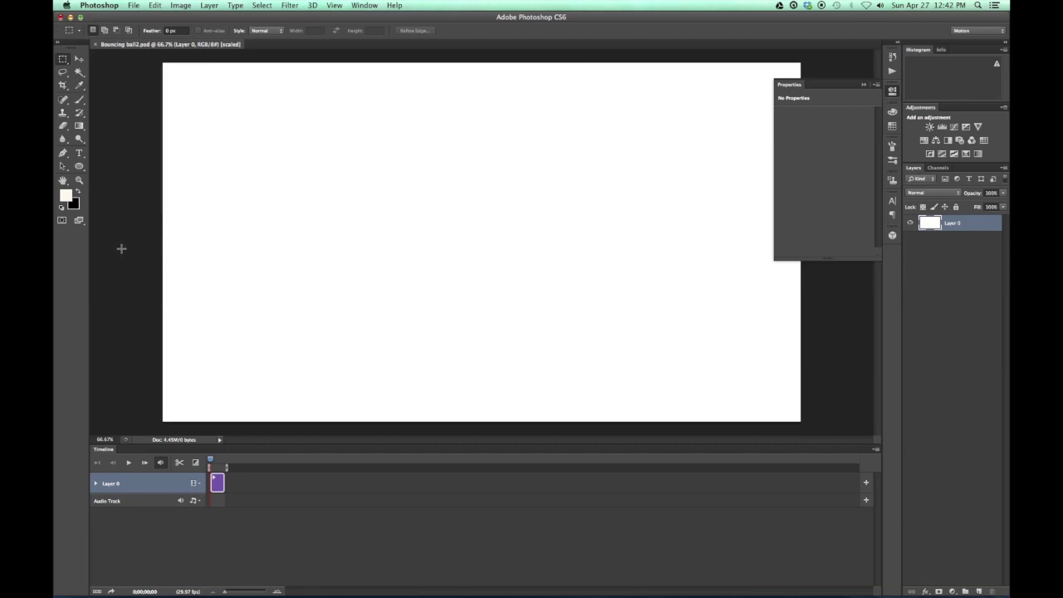
- Add a New Blank Video Layer named Layer 1, then make Layer 0 active
left_click(210, 6)
mouse_move(241, 179)
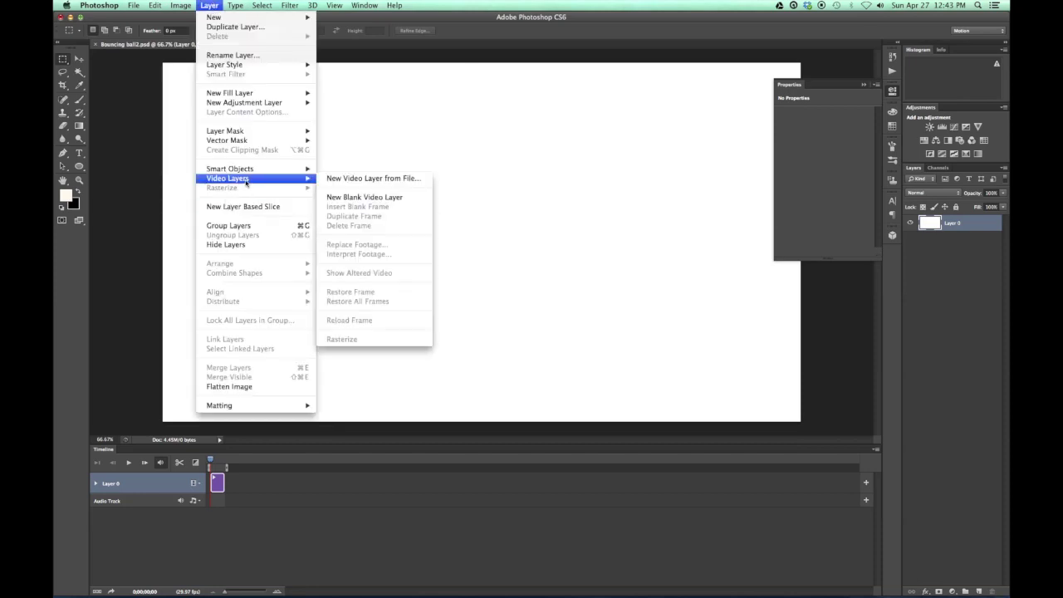
left_click(358, 197)
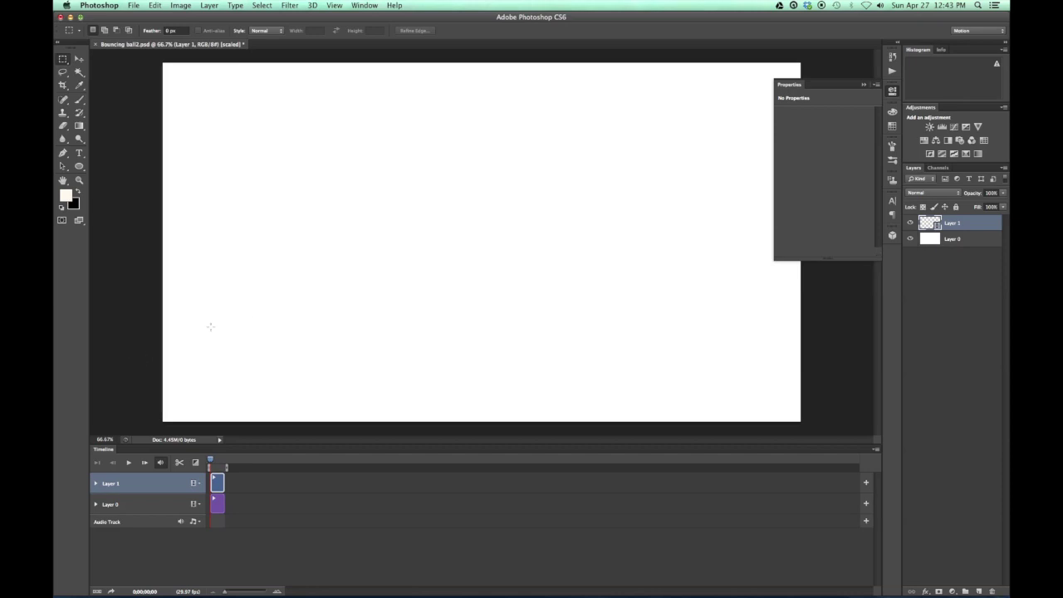
left_click(929, 241)
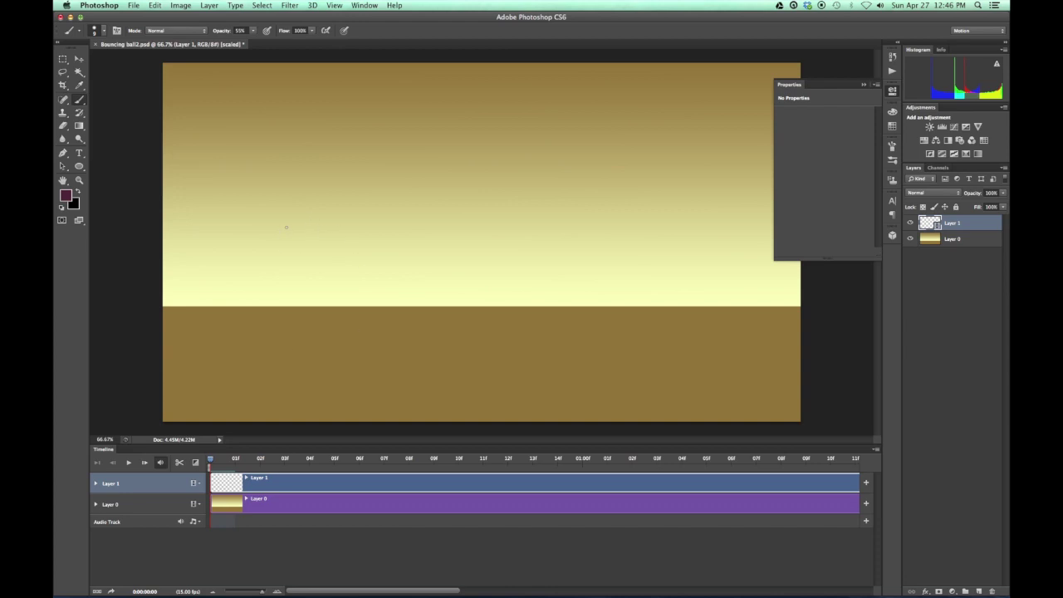
- Brush a rough circular ball outline on Layer 1 just above the horizon
mouse_move(286, 221)
left_mouse_down()
mouse_move(261, 245)
mouse_move(282, 296)
left_mouse_up()
mouse_move(276, 226)
left_mouse_down()
mouse_move(332, 216)
mouse_move(350, 229)
mouse_move(358, 259)
mouse_move(322, 299)
left_mouse_up()
mouse_move(259, 267)
left_mouse_down()
mouse_move(300, 302)
mouse_move(338, 291)
mouse_move(357, 257)
mouse_move(343, 286)
mouse_move(307, 302)
mouse_move(282, 293)
mouse_move(264, 236)
mouse_move(316, 215)
mouse_move(357, 259)
left_mouse_up()
mouse_move(287, 217)
left_mouse_down()
mouse_move(266, 236)
mouse_move(284, 296)
mouse_move(309, 303)
mouse_move(290, 297)
left_mouse_up()
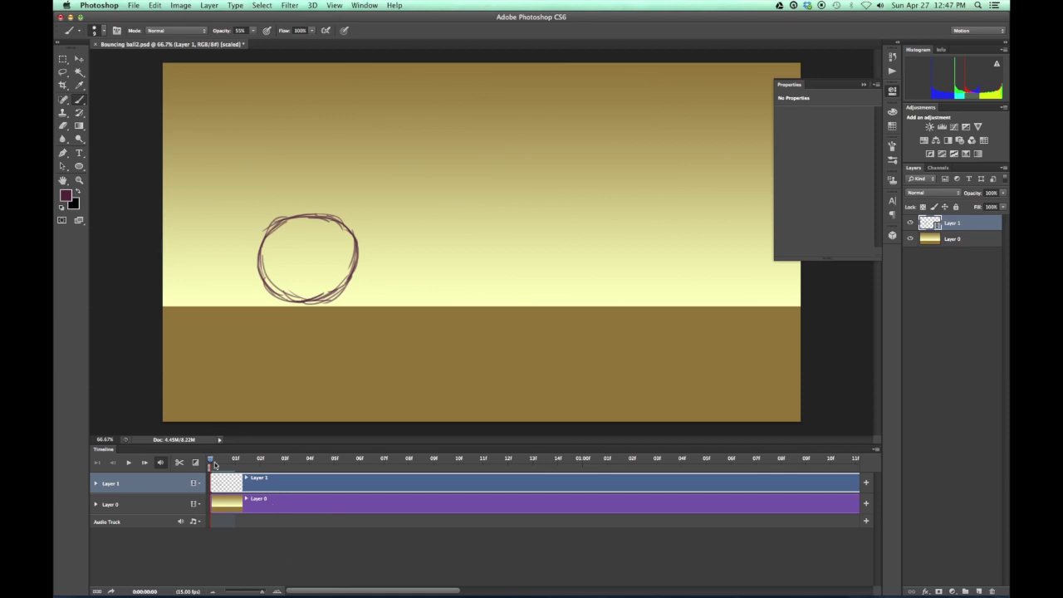
- Enable onion skins, accept the default onion skin settings, and move to frame 1
left_click(876, 448)
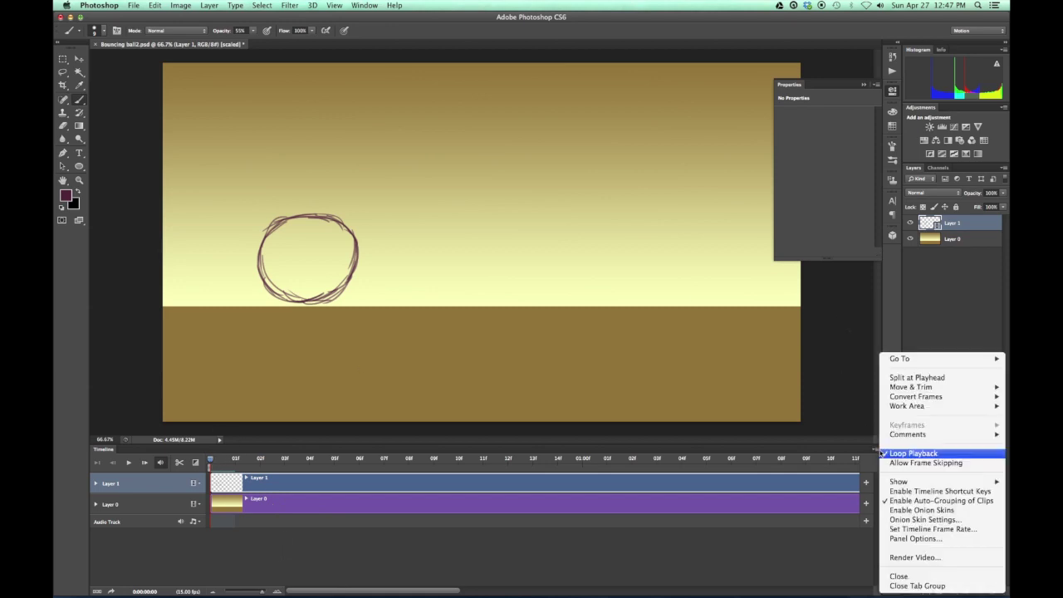
left_click(910, 511)
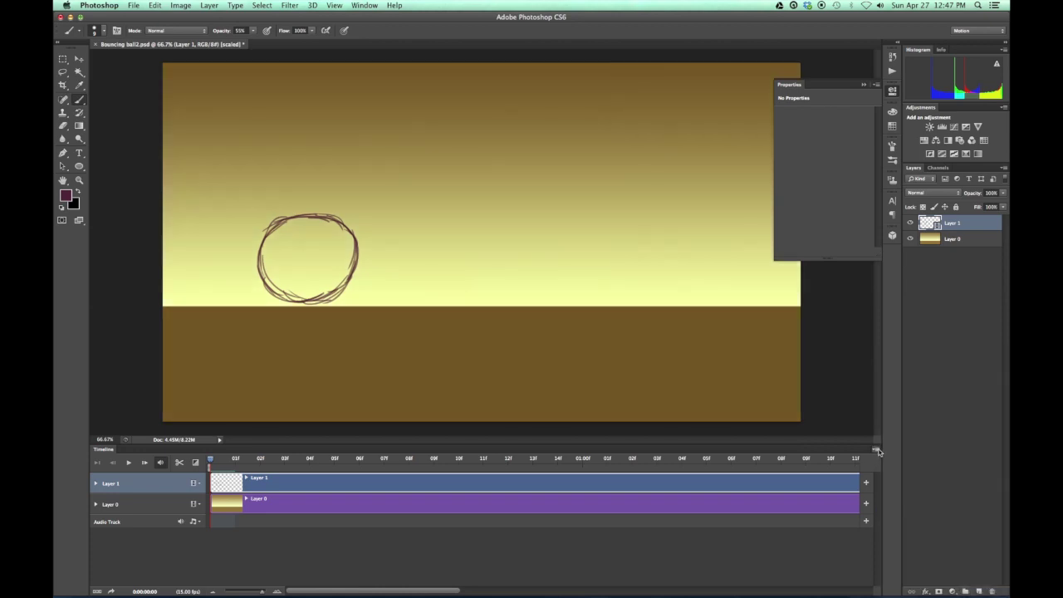
left_click(877, 450)
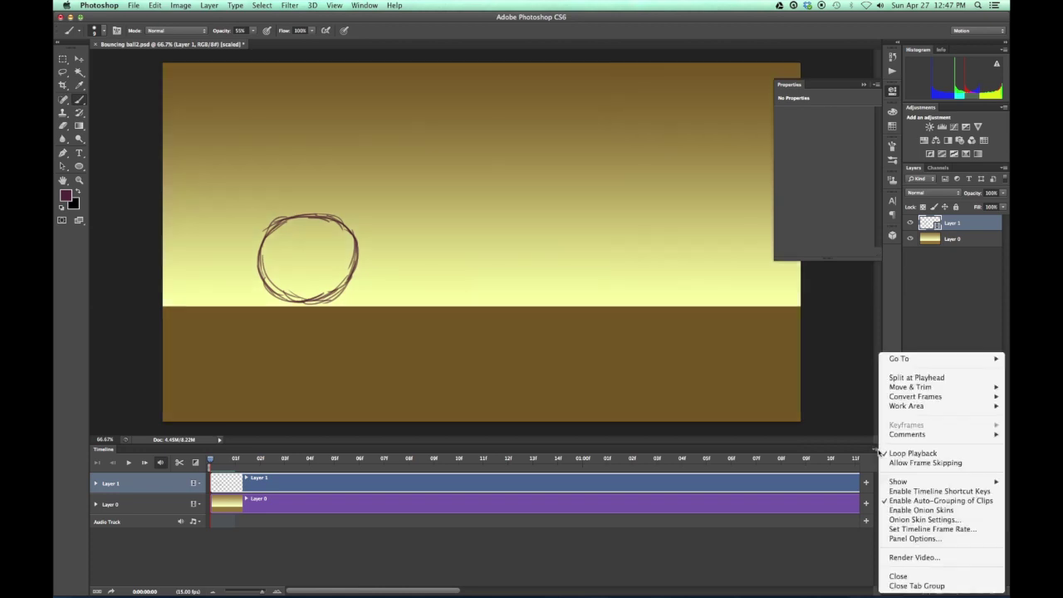
left_click(898, 520)
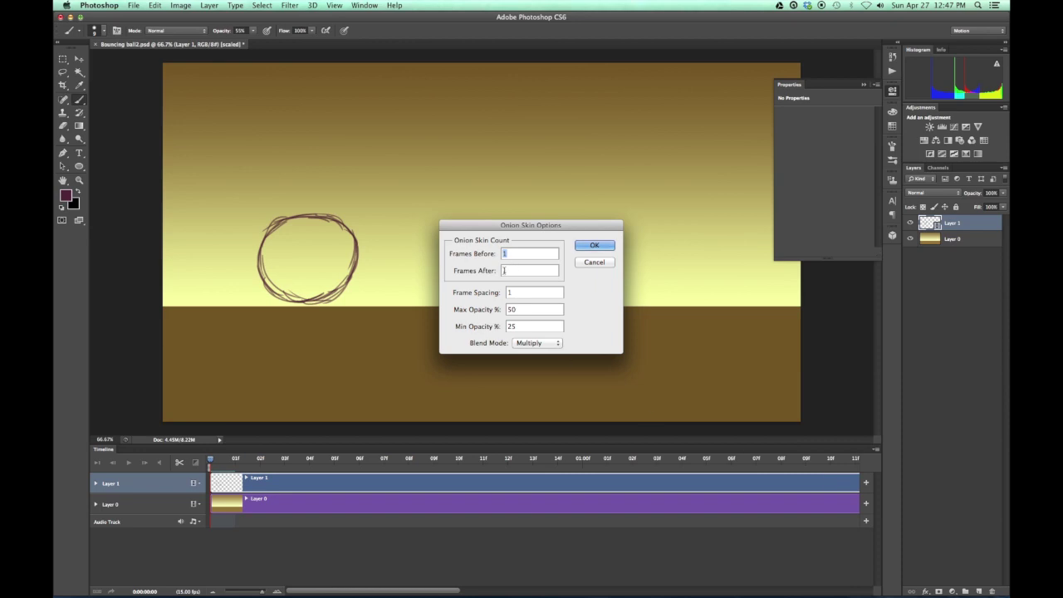
left_click(596, 244)
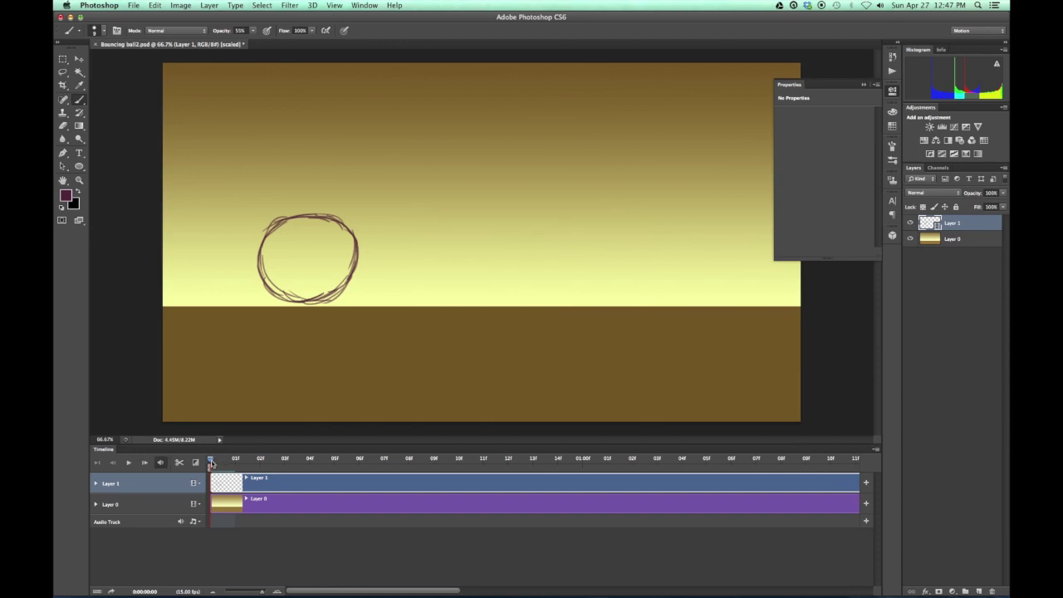
left_click_drag(213, 461, 235, 460)
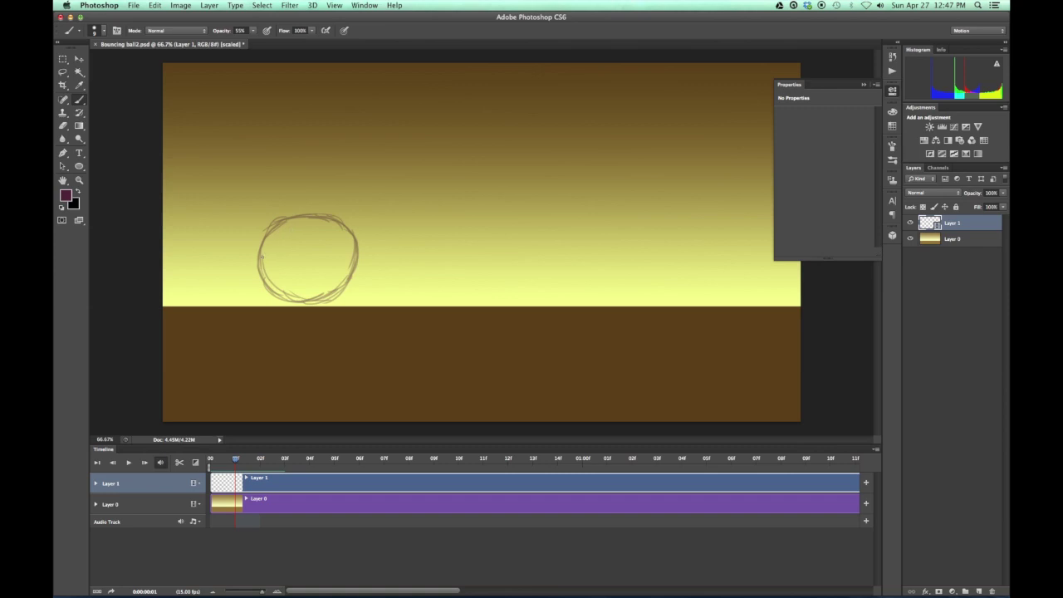
- Show the rulers, drag a horizontal guide onto the canvas, and lock the guides
key("super+r")
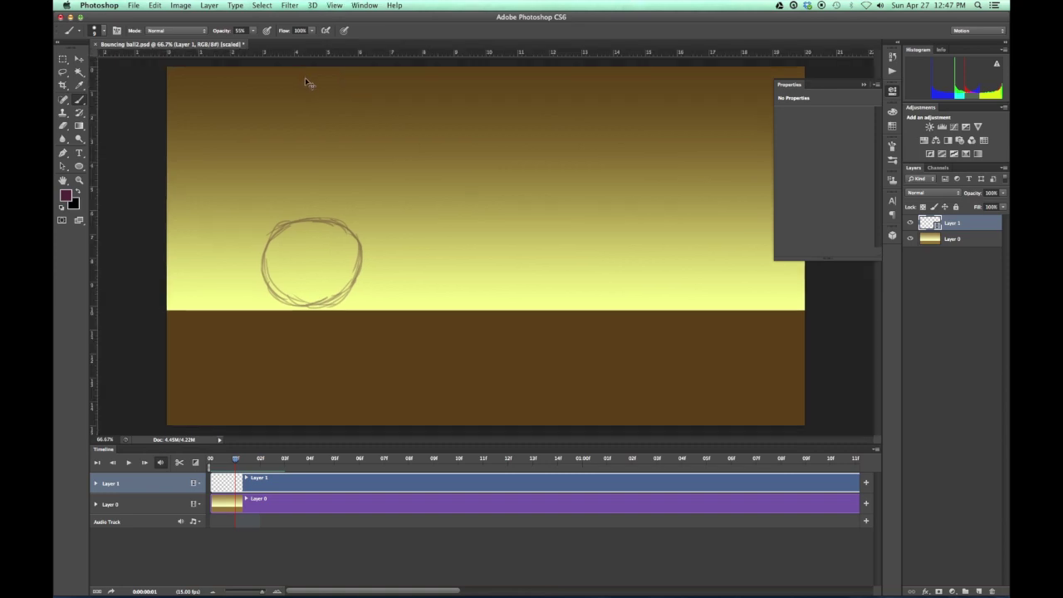
left_click_drag(329, 55, 338, 364)
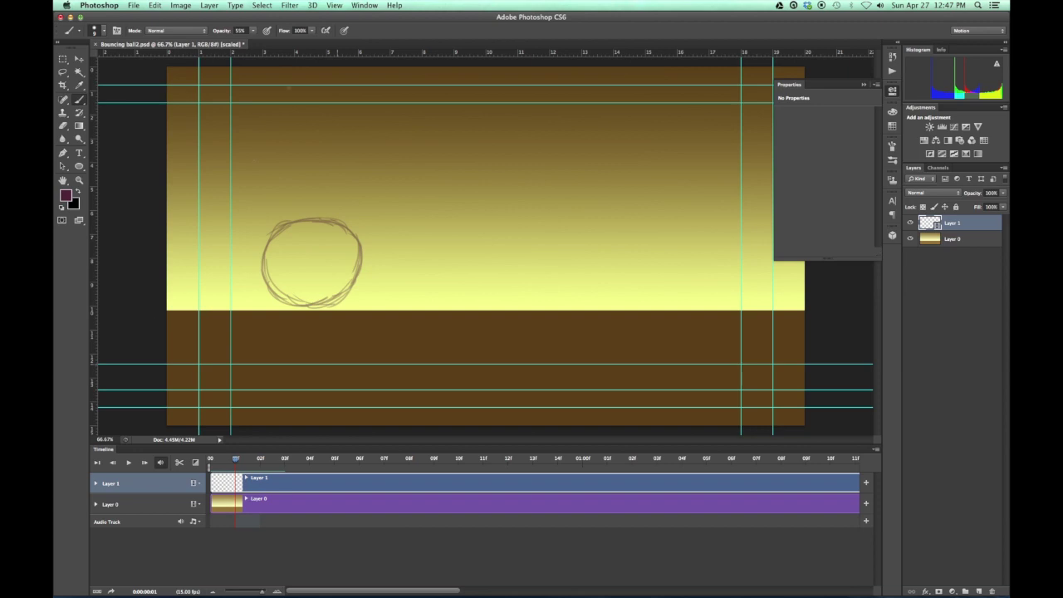
left_click(333, 5)
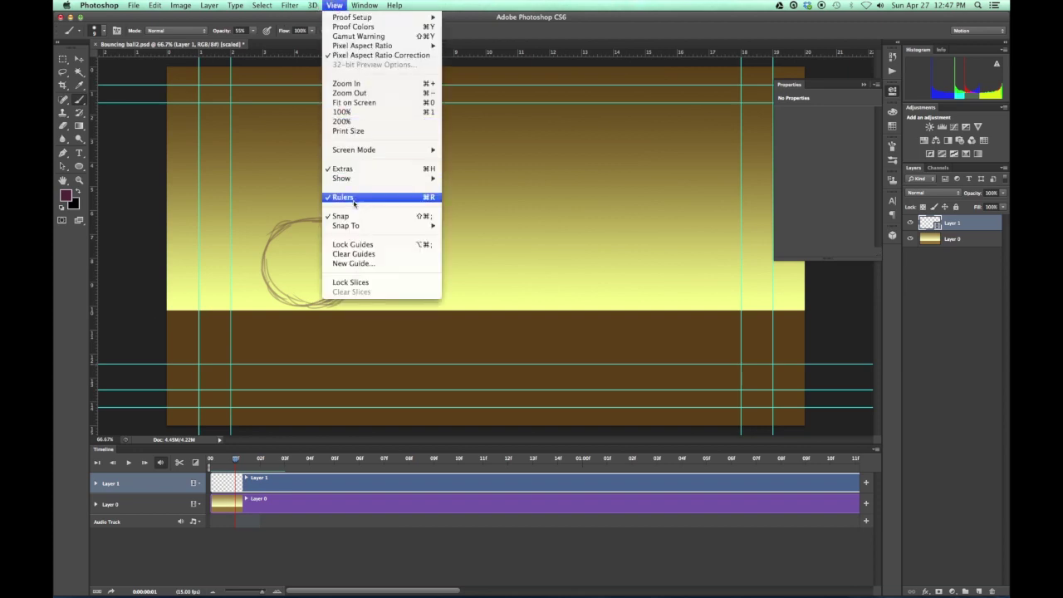
left_click(352, 243)
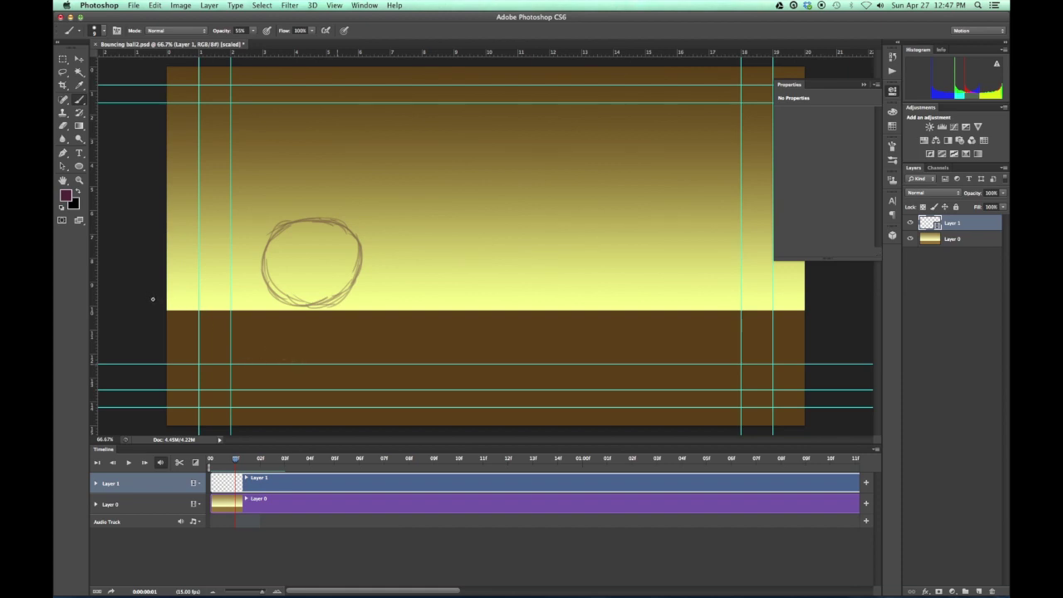
- Toggle onion skins off and back on from the Timeline panel menu
left_click(944, 240)
key("m")
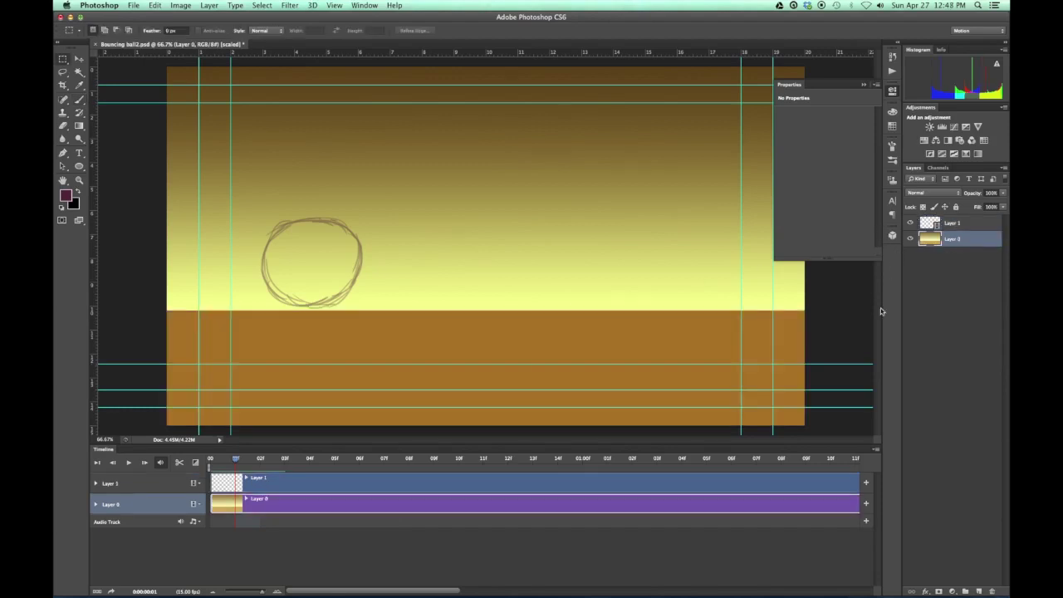
left_click(880, 452)
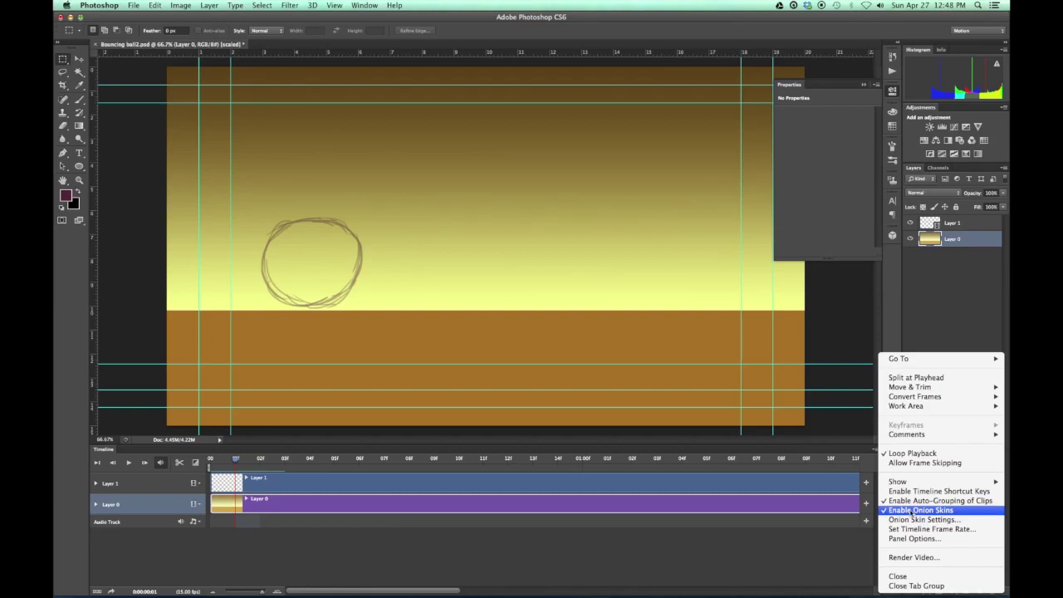
left_click(910, 510)
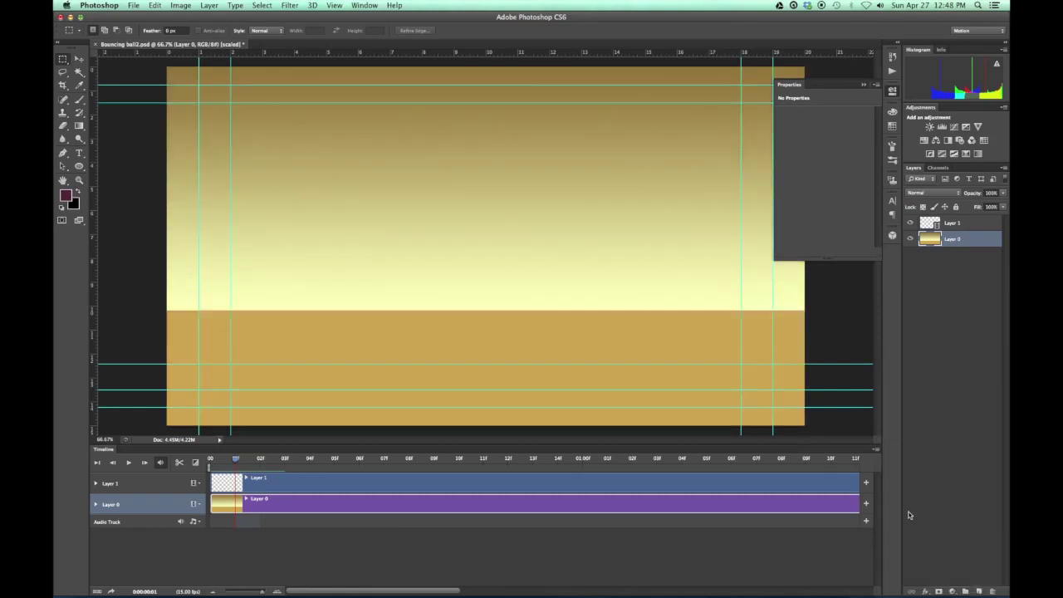
left_click(877, 450)
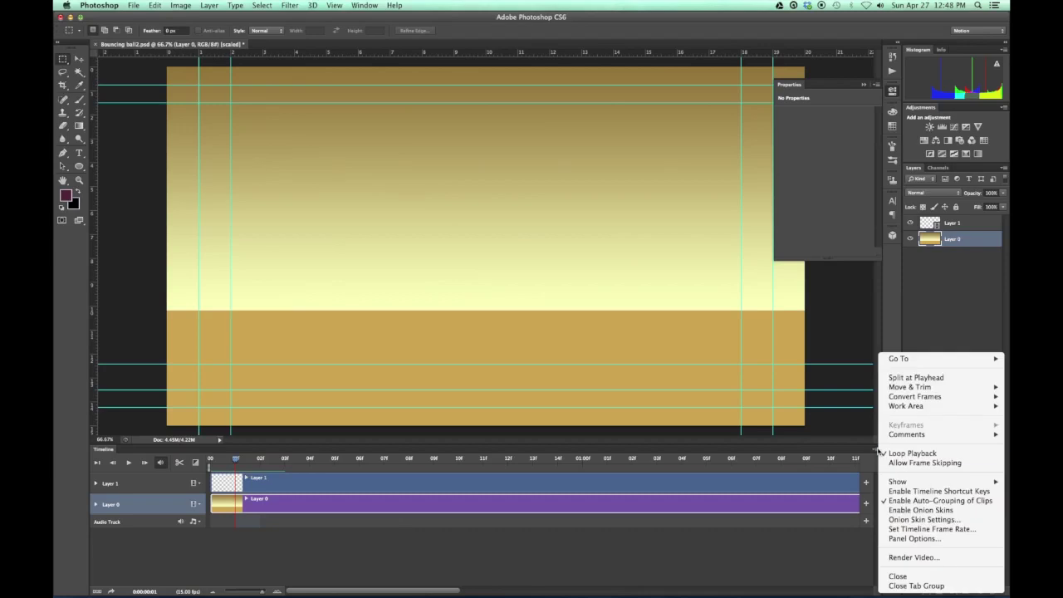
left_click(930, 509)
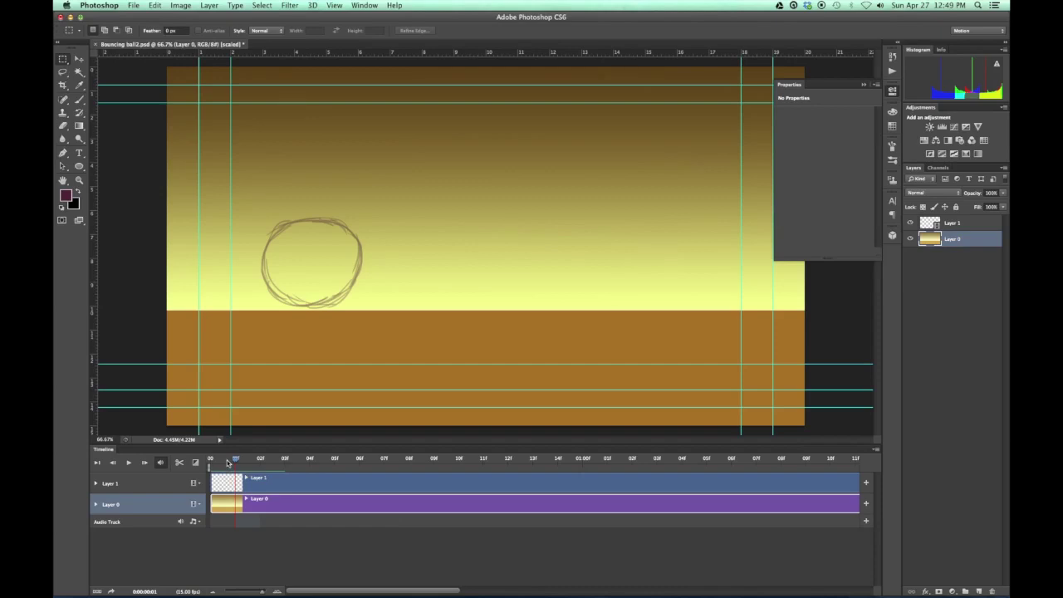
- Select Layer 1, dismiss the no-pixels-selected warning, and switch to the Brush tool
left_click(223, 481)
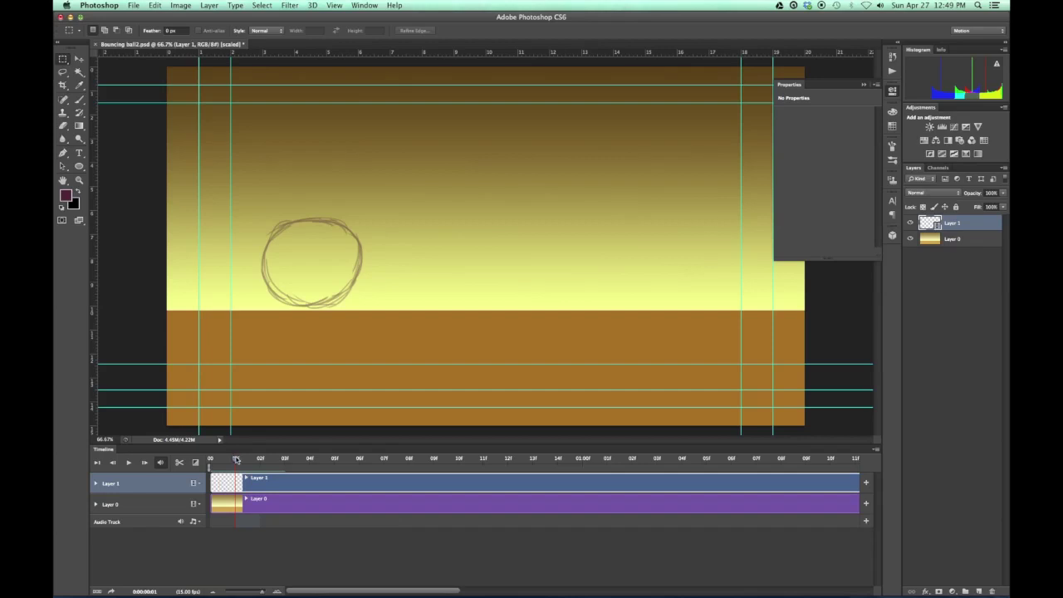
mouse_move(236, 458)
left_mouse_down()
mouse_move(216, 459)
mouse_move(237, 462)
left_mouse_up()
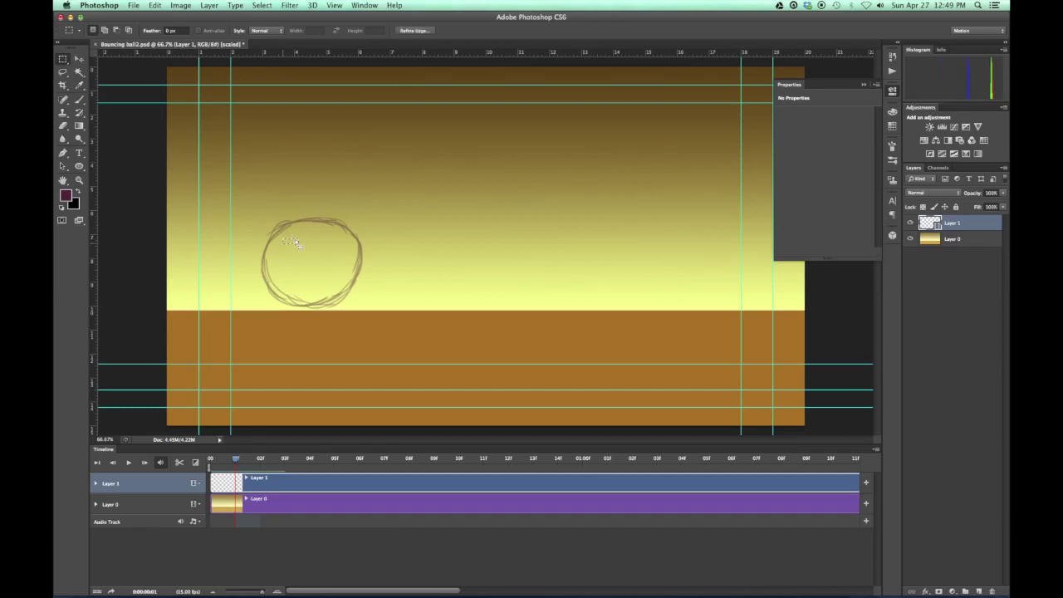
left_click_drag(162, 175, 133, 152)
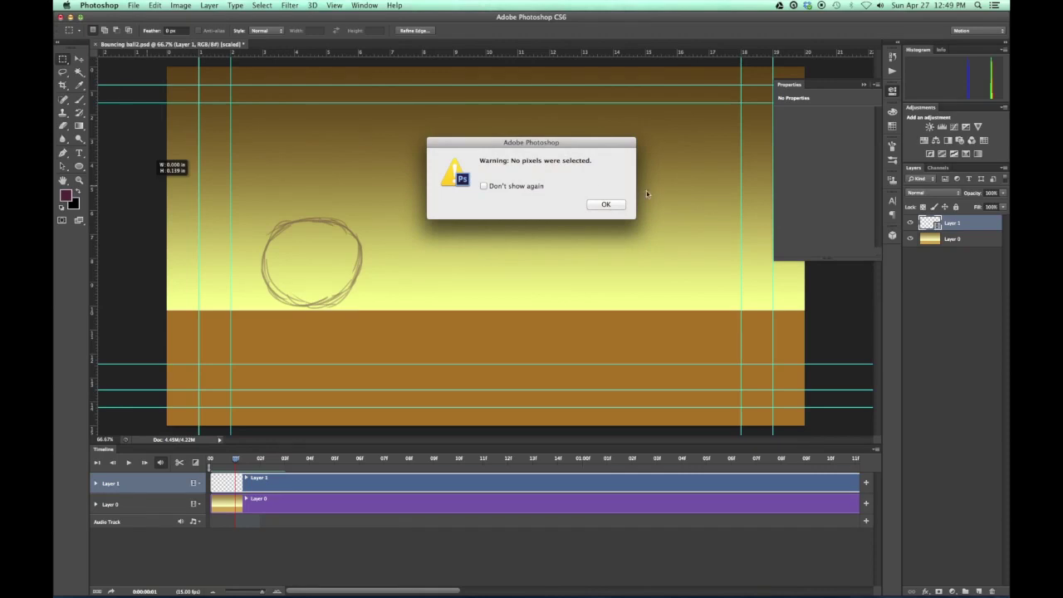
left_click(605, 204)
left_click(80, 100)
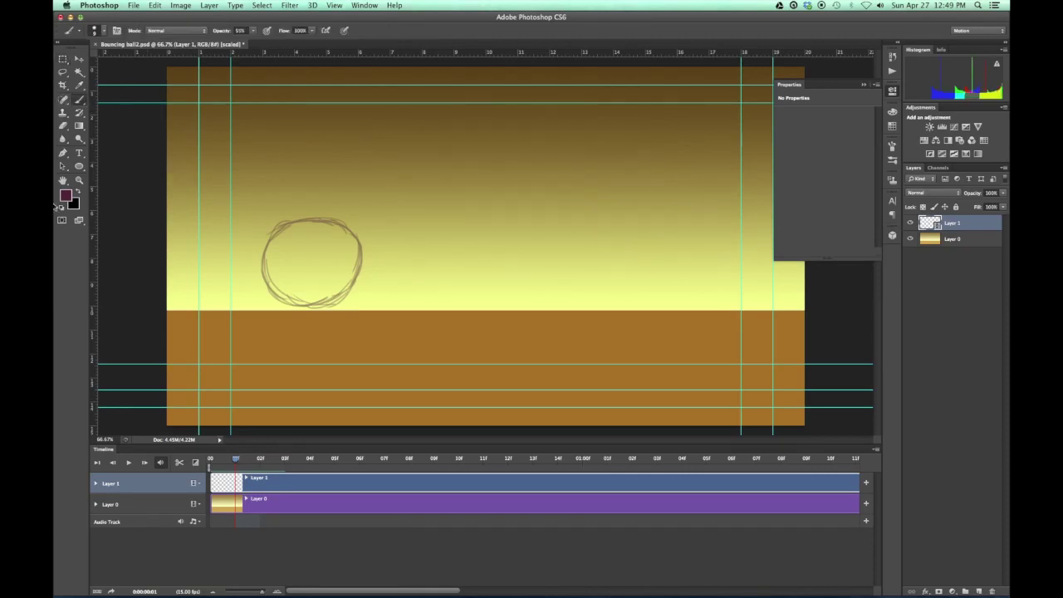
- Trace over the frame 1 ball outline in darker strokes
mouse_move(280, 243)
left_mouse_down()
mouse_move(260, 290)
mouse_move(272, 312)
mouse_move(302, 239)
mouse_move(355, 245)
mouse_move(359, 289)
mouse_move(291, 240)
mouse_move(336, 233)
mouse_move(357, 262)
mouse_move(352, 309)
mouse_move(337, 319)
mouse_move(263, 282)
mouse_move(277, 314)
mouse_move(307, 333)
mouse_move(345, 317)
mouse_move(354, 298)
mouse_move(306, 326)
left_mouse_up()
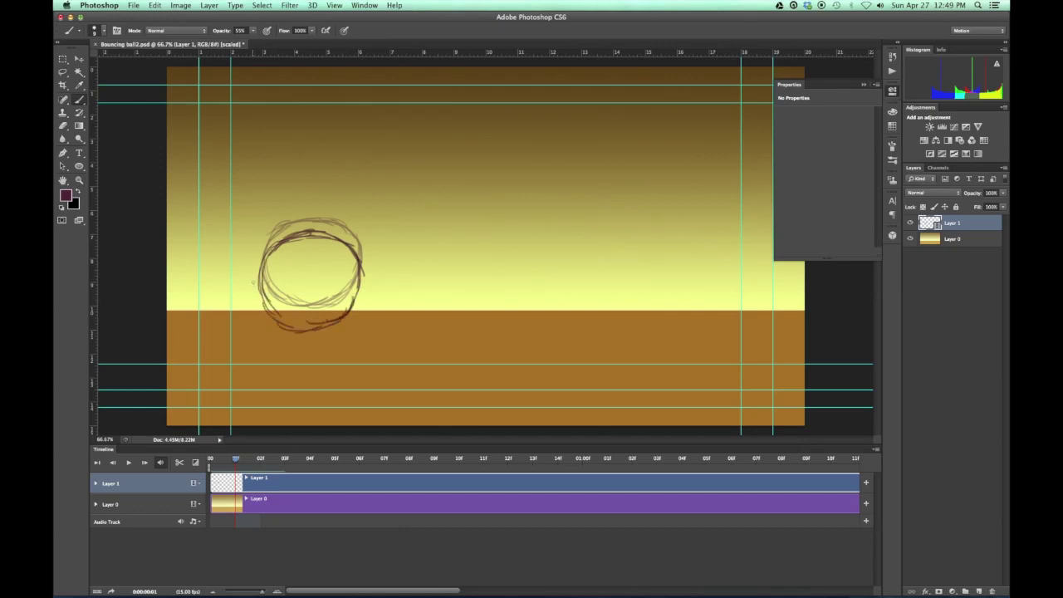
mouse_move(253, 281)
left_mouse_down()
mouse_move(304, 331)
mouse_move(282, 329)
mouse_move(257, 278)
left_mouse_up()
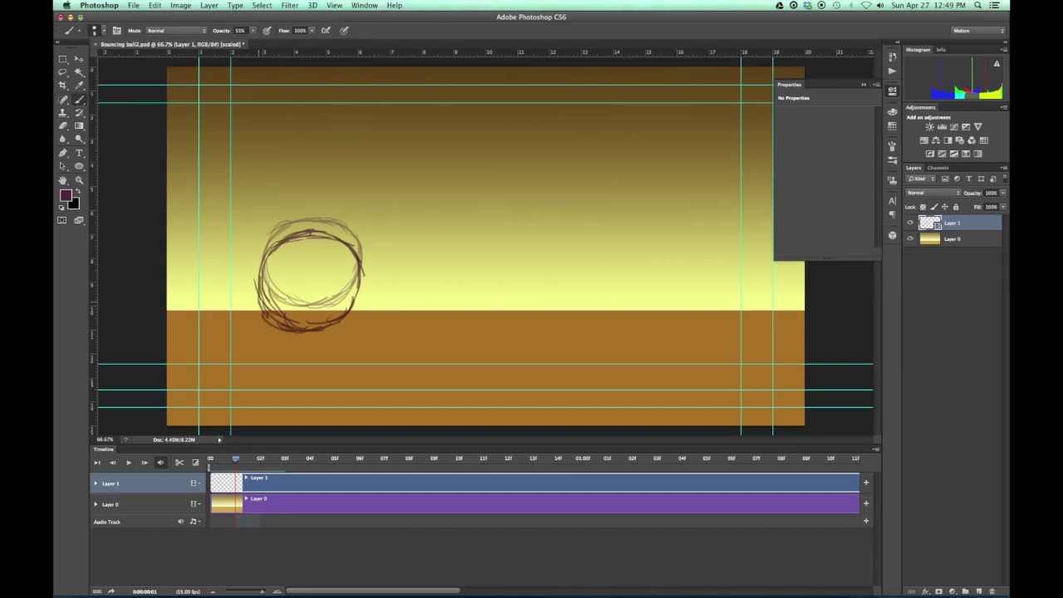
mouse_move(362, 265)
left_mouse_down()
mouse_move(357, 306)
mouse_move(339, 329)
mouse_move(361, 265)
left_mouse_up()
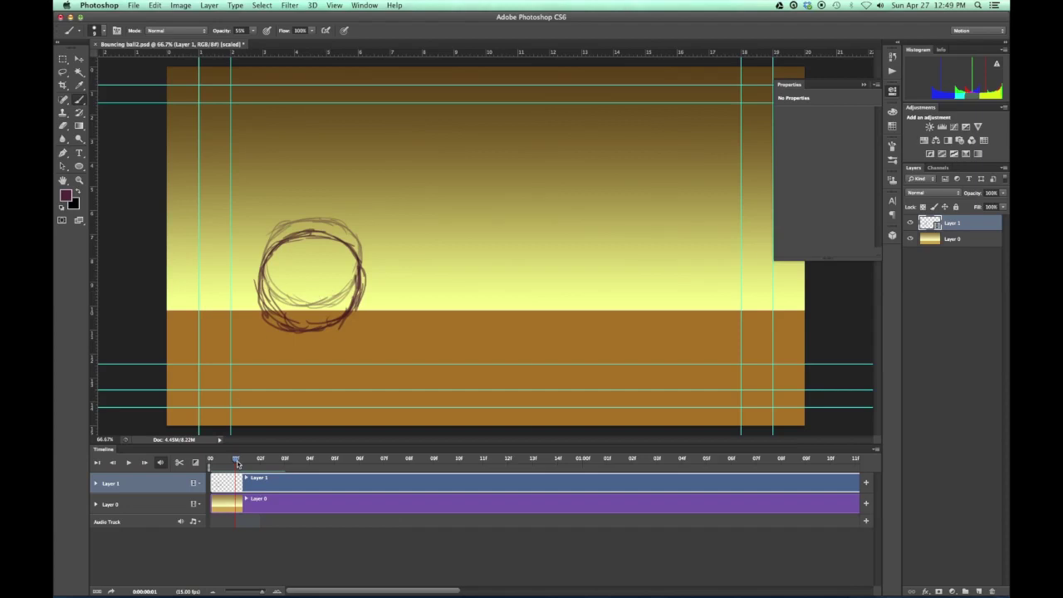
mouse_move(237, 462)
left_mouse_down()
mouse_move(209, 465)
mouse_move(235, 463)
left_mouse_up()
- Paint a flat dark shadow under the ball on frames 01 and 00
mouse_move(282, 361)
left_mouse_down()
mouse_move(327, 358)
mouse_move(254, 362)
mouse_move(350, 355)
mouse_move(256, 366)
mouse_move(348, 364)
mouse_move(257, 367)
mouse_move(333, 358)
mouse_move(324, 368)
left_mouse_up()
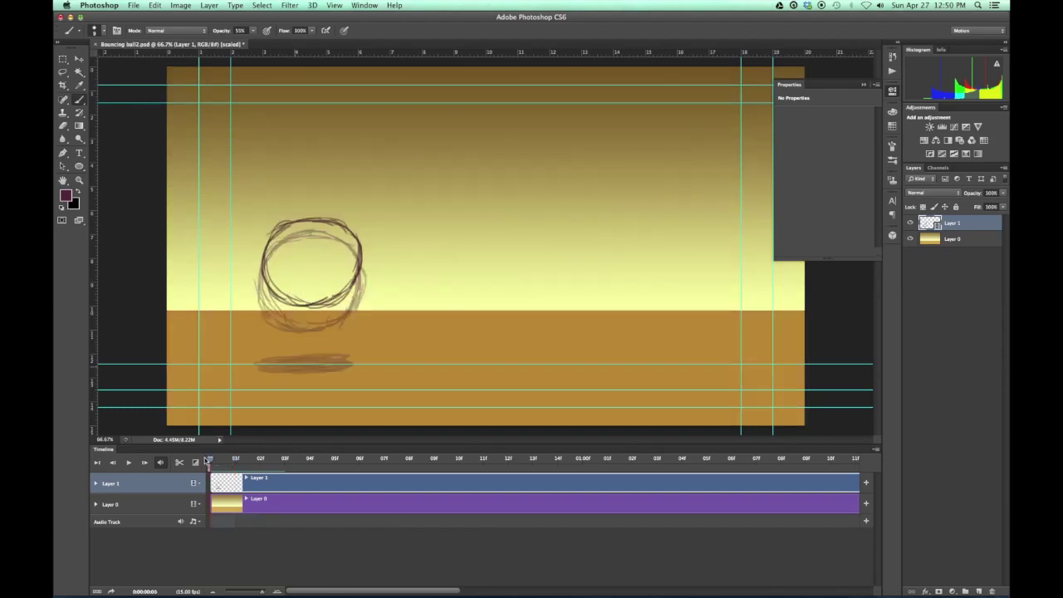
left_click_drag(235, 459, 210, 459)
mouse_move(327, 365)
left_mouse_down()
mouse_move(257, 363)
mouse_move(350, 364)
mouse_move(264, 368)
mouse_move(351, 364)
mouse_move(264, 368)
mouse_move(328, 369)
mouse_move(289, 366)
left_mouse_up()
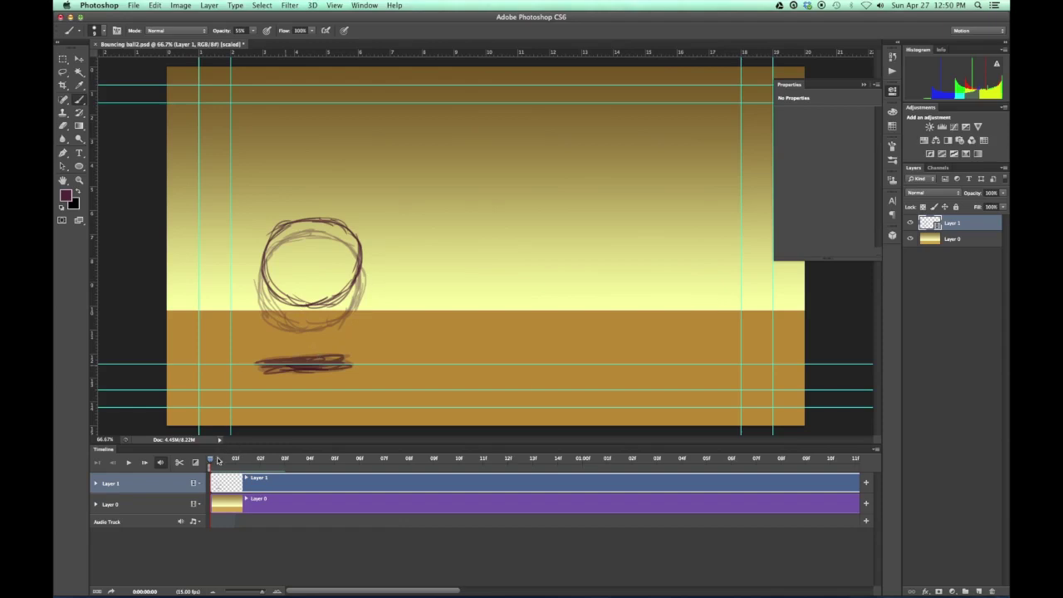
left_click_drag(211, 459, 235, 459)
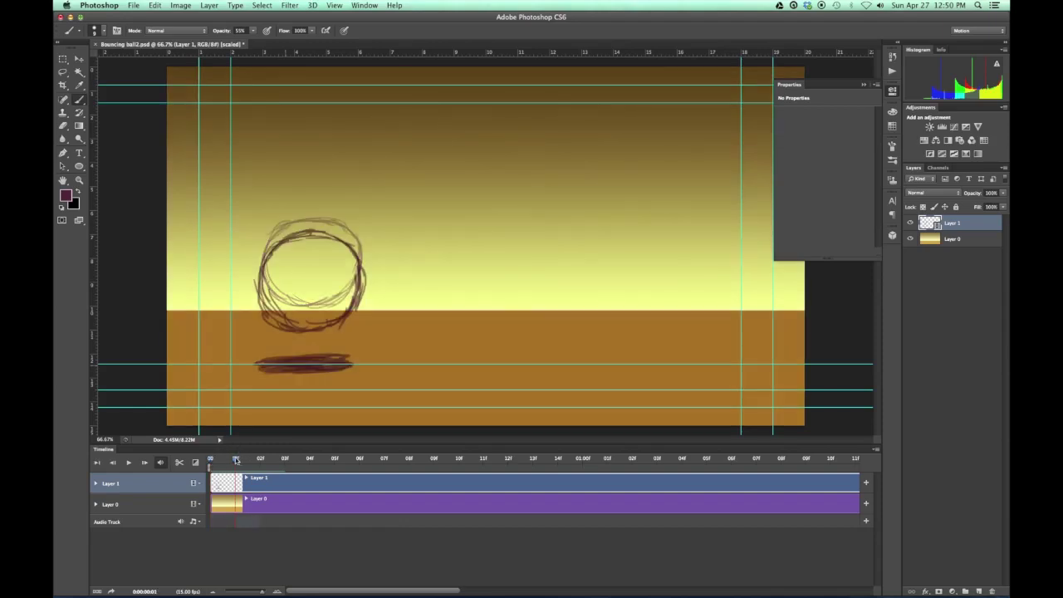
- On frame 02, sketch the lower ball and darken its ground shadow
left_click_drag(236, 457, 258, 460)
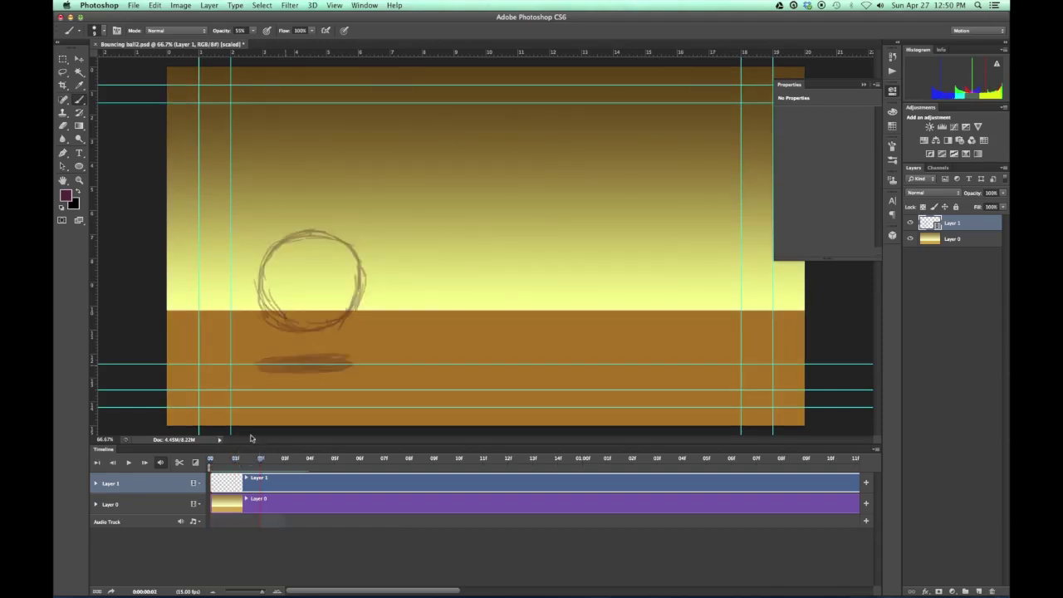
mouse_move(261, 459)
left_mouse_down()
mouse_move(210, 459)
mouse_move(252, 463)
left_mouse_up()
mouse_move(260, 295)
left_mouse_down()
mouse_move(274, 261)
mouse_move(333, 250)
mouse_move(361, 277)
mouse_move(357, 307)
left_mouse_up()
mouse_move(262, 276)
left_mouse_down()
mouse_move(274, 332)
mouse_move(310, 344)
mouse_move(349, 324)
mouse_move(359, 281)
mouse_move(329, 339)
mouse_move(272, 328)
mouse_move(259, 296)
mouse_move(291, 337)
left_mouse_up()
mouse_move(271, 262)
left_mouse_down()
mouse_move(329, 249)
mouse_move(365, 278)
mouse_move(355, 286)
mouse_move(326, 253)
mouse_move(281, 263)
left_mouse_up()
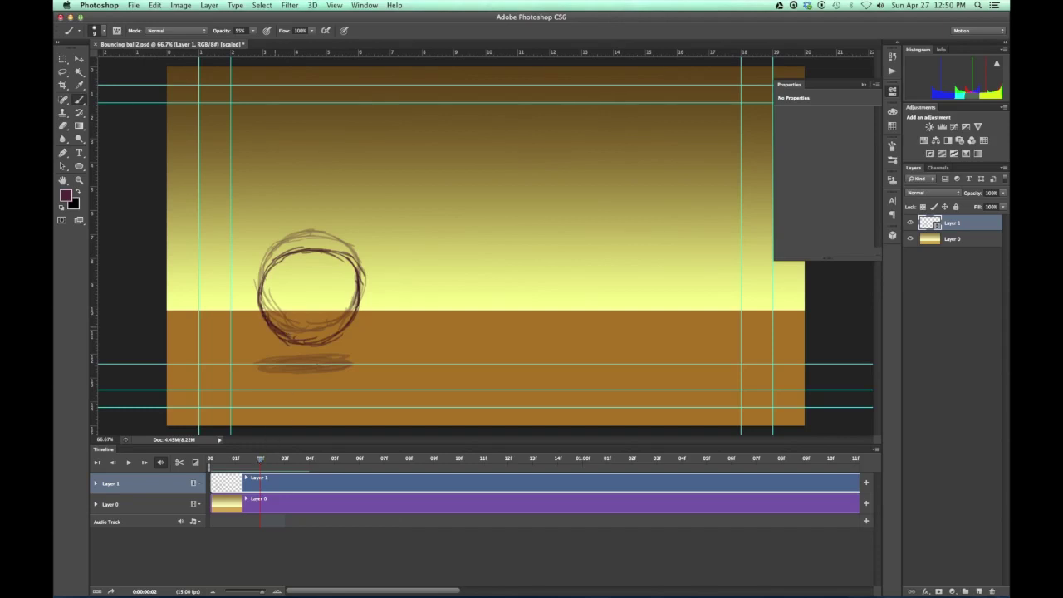
mouse_move(323, 363)
left_mouse_down()
mouse_move(291, 366)
mouse_move(336, 360)
mouse_move(267, 369)
mouse_move(340, 358)
left_mouse_up()
left_click_drag(262, 361, 350, 367)
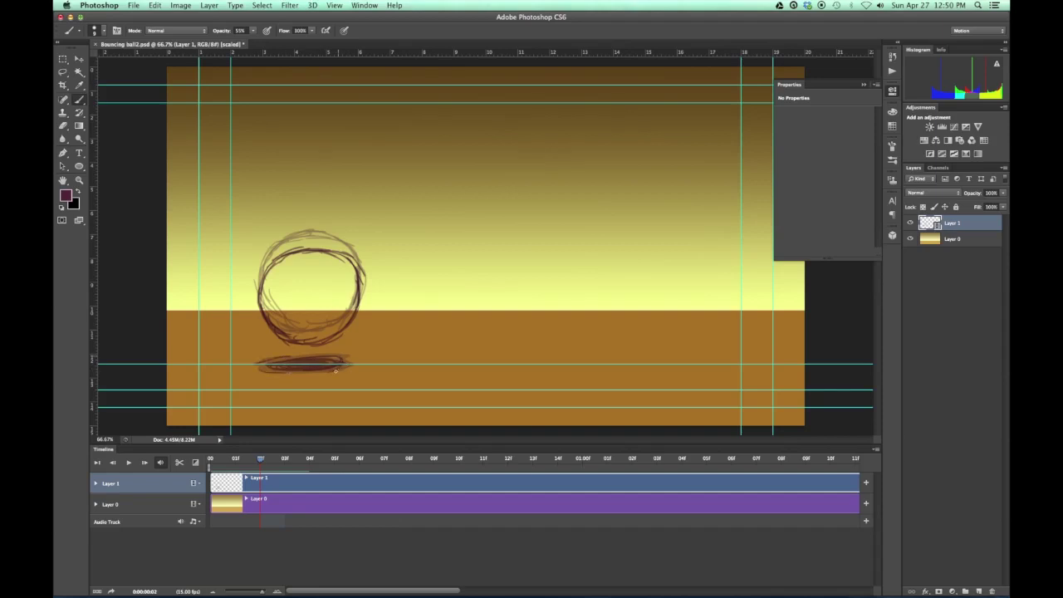
left_click_drag(324, 367, 345, 364)
mouse_move(266, 365)
left_mouse_down()
mouse_move(251, 367)
mouse_move(337, 359)
left_mouse_up()
- On frame 03, sketch the ball lower with a darker shadow, and hide the guides
mouse_move(261, 460)
left_mouse_down()
mouse_move(283, 461)
mouse_move(230, 468)
mouse_move(283, 456)
left_mouse_up()
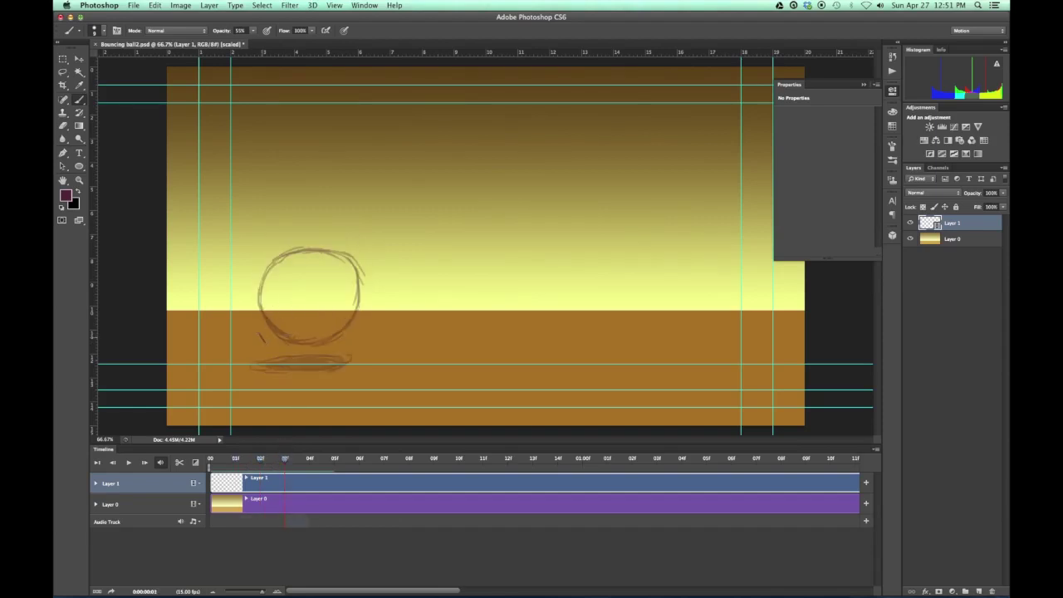
mouse_move(266, 323)
left_mouse_down()
mouse_move(258, 293)
mouse_move(339, 268)
mouse_move(360, 300)
mouse_move(342, 342)
left_mouse_up()
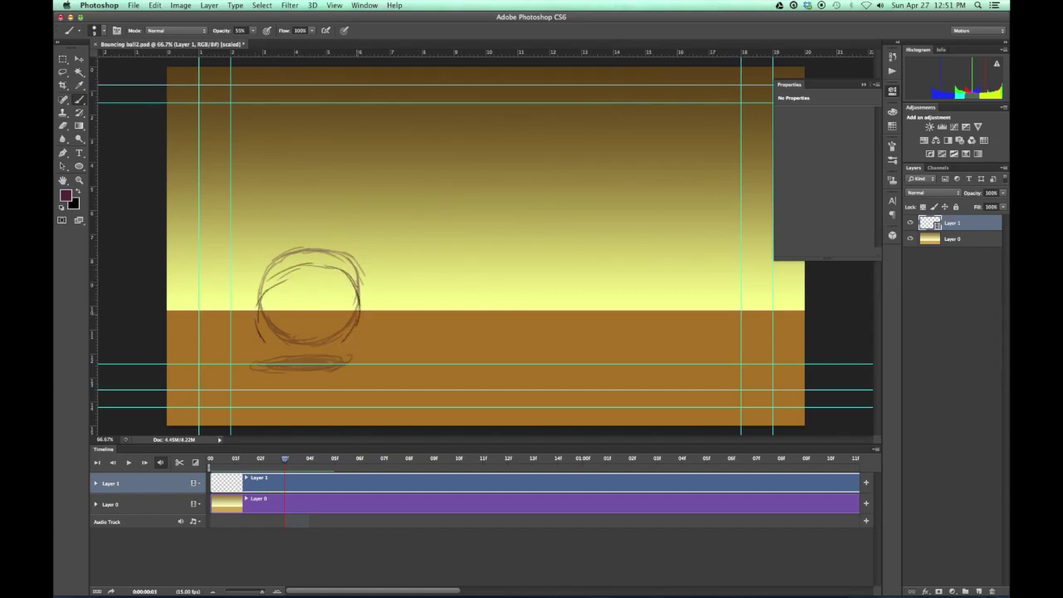
mouse_move(259, 335)
left_mouse_down()
mouse_move(282, 354)
mouse_move(319, 358)
mouse_move(359, 326)
mouse_move(328, 354)
mouse_move(298, 357)
left_mouse_up()
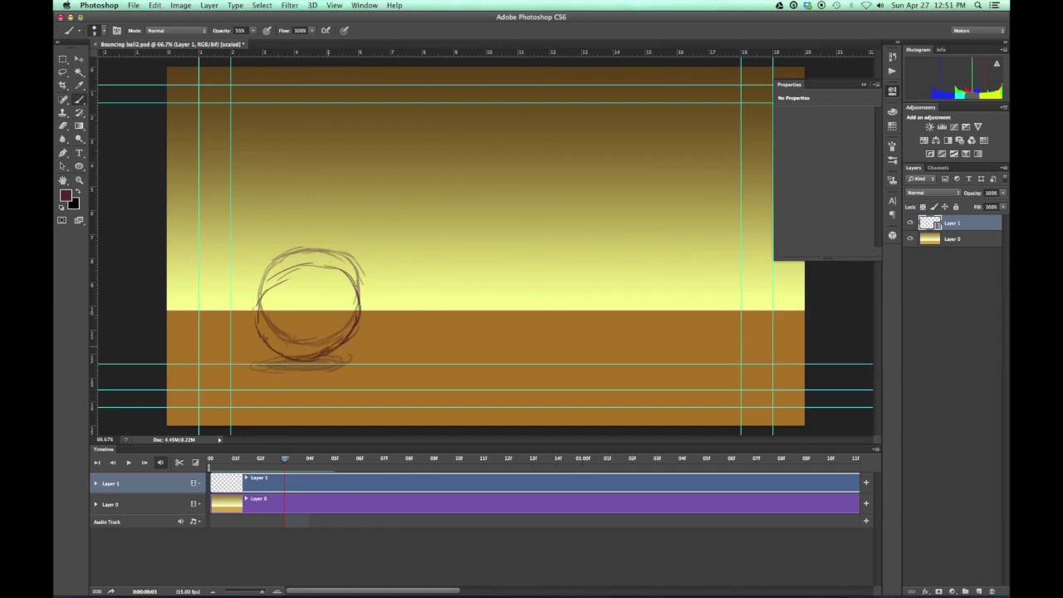
mouse_move(277, 280)
left_mouse_down()
mouse_move(256, 314)
mouse_move(273, 354)
mouse_move(283, 271)
mouse_move(346, 272)
mouse_move(357, 319)
mouse_move(288, 366)
mouse_move(332, 362)
left_mouse_up()
mouse_move(266, 366)
left_mouse_down()
mouse_move(337, 358)
mouse_move(289, 362)
mouse_move(314, 352)
left_mouse_up()
key("super+semicolon")
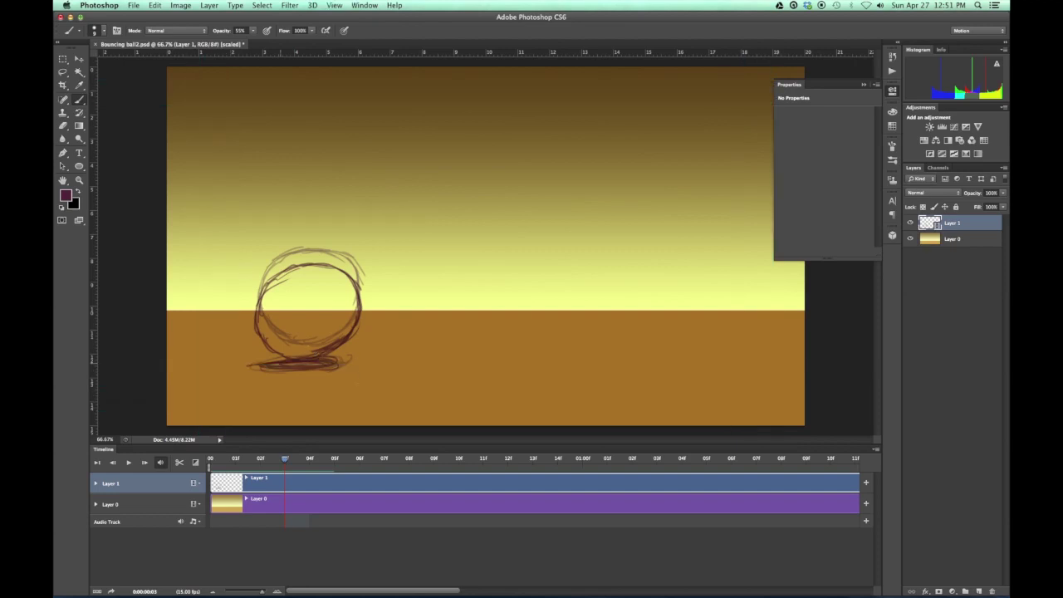
mouse_move(354, 359)
left_mouse_down()
mouse_move(300, 370)
mouse_move(265, 362)
mouse_move(290, 363)
left_mouse_up()
- On frame 04, draw the ball resting on the ground above a darkened shadow
mouse_move(283, 457)
left_mouse_down()
mouse_move(240, 458)
mouse_move(310, 462)
left_mouse_up()
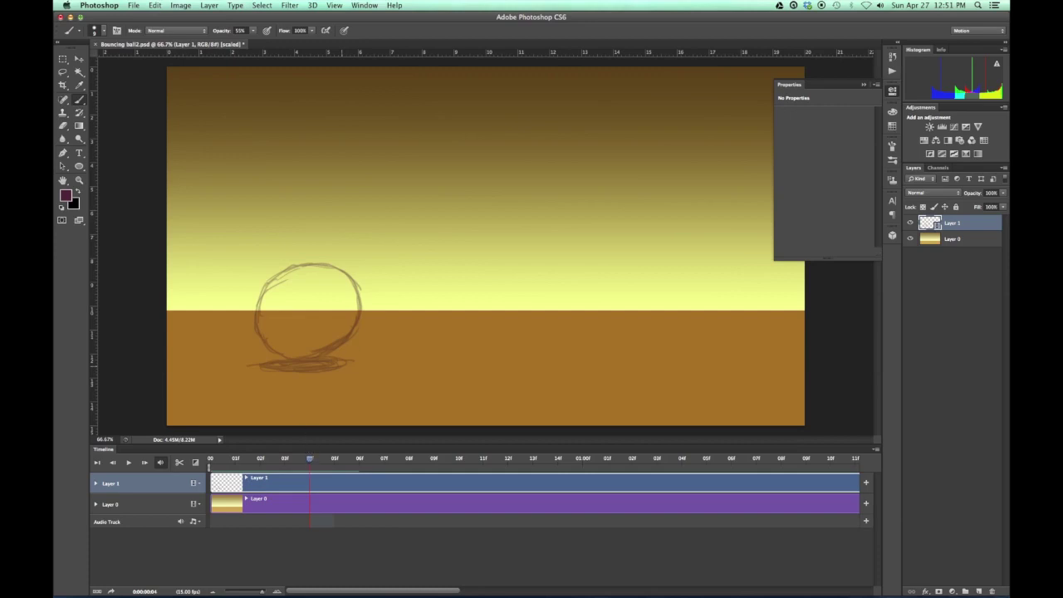
mouse_move(313, 364)
left_mouse_down()
mouse_move(292, 365)
mouse_move(349, 363)
mouse_move(297, 362)
left_mouse_up()
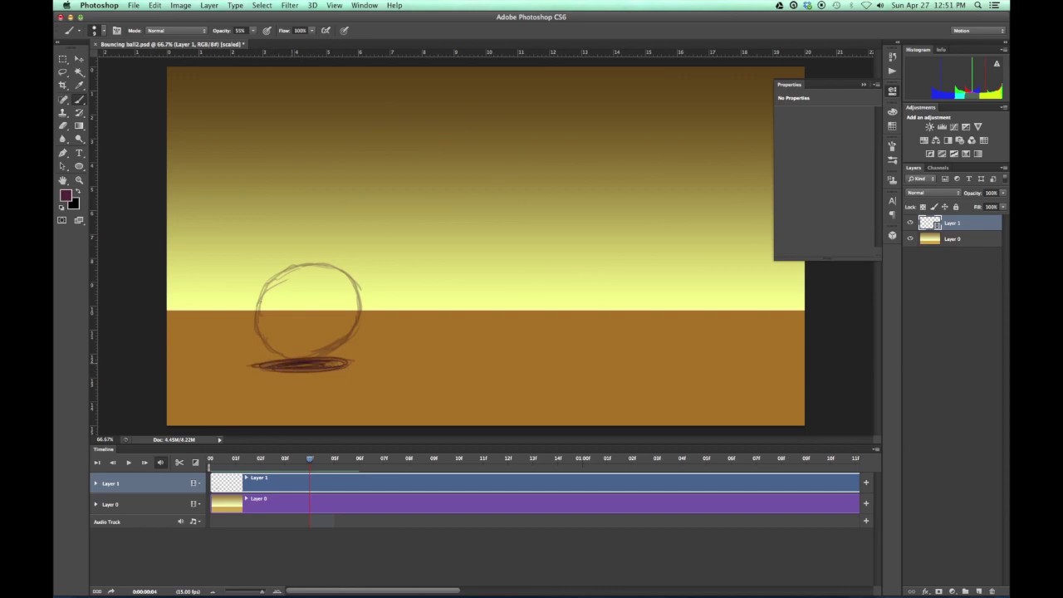
mouse_move(249, 324)
left_mouse_down()
mouse_move(254, 300)
mouse_move(299, 267)
mouse_move(336, 278)
left_mouse_up()
mouse_move(249, 322)
left_mouse_down()
mouse_move(264, 346)
mouse_move(292, 356)
mouse_move(357, 334)
left_mouse_up()
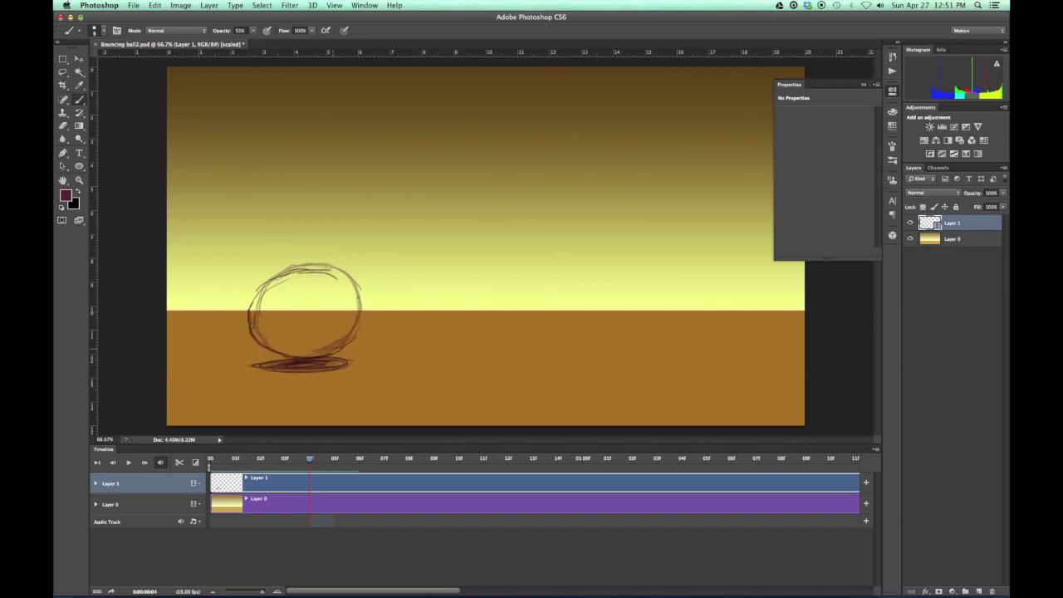
mouse_move(315, 273)
left_mouse_down()
mouse_move(363, 301)
mouse_move(362, 338)
mouse_move(327, 354)
mouse_move(278, 349)
left_mouse_up()
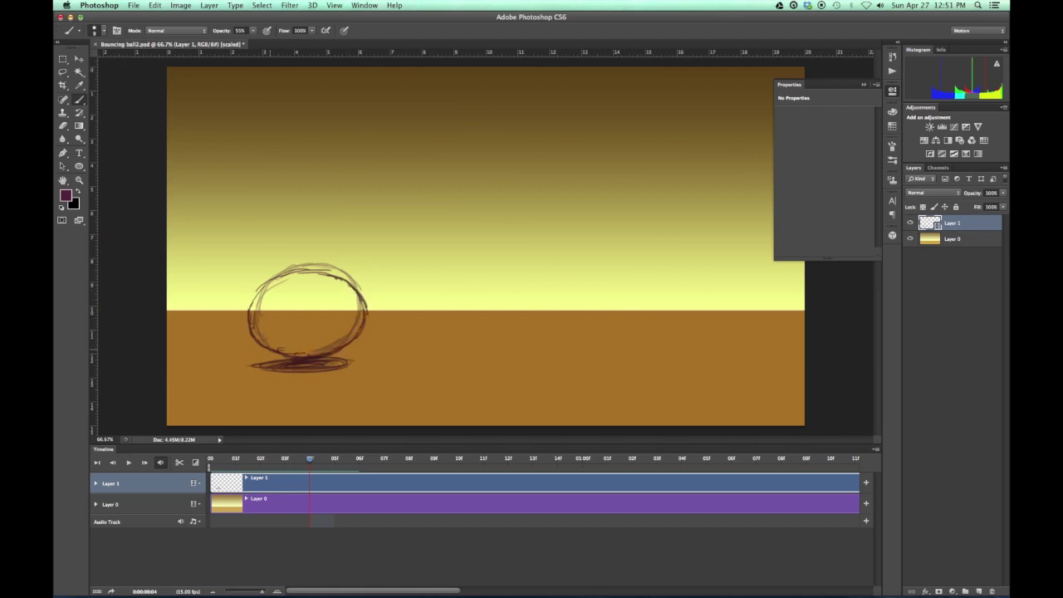
mouse_move(277, 274)
left_mouse_down()
mouse_move(253, 314)
mouse_move(254, 337)
mouse_move(306, 356)
left_mouse_up()
left_click_drag(364, 322, 349, 342)
mouse_move(321, 459)
left_mouse_down()
mouse_move(209, 458)
mouse_move(338, 460)
left_mouse_up()
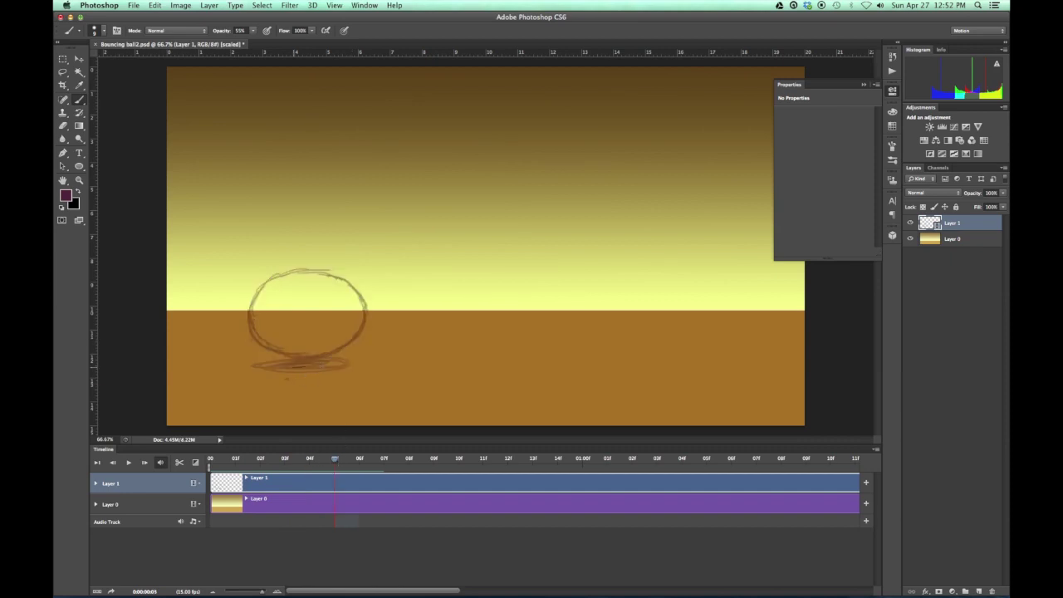
- Sketch the squashed ball's outline and shadow on frame 05
mouse_move(276, 367)
left_mouse_down()
mouse_move(334, 365)
mouse_move(258, 365)
mouse_move(353, 360)
mouse_move(302, 365)
left_mouse_up()
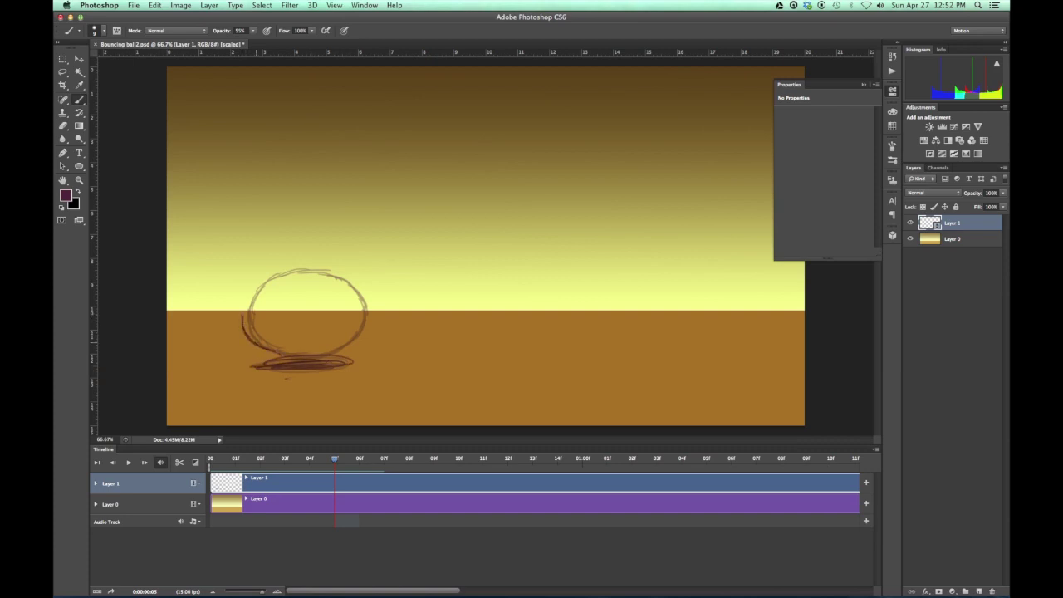
mouse_move(282, 360)
left_mouse_down()
mouse_move(329, 357)
mouse_move(362, 336)
left_mouse_up()
mouse_move(244, 311)
left_mouse_down()
mouse_move(271, 284)
mouse_move(303, 277)
mouse_move(344, 282)
mouse_move(368, 300)
mouse_move(371, 318)
left_mouse_up()
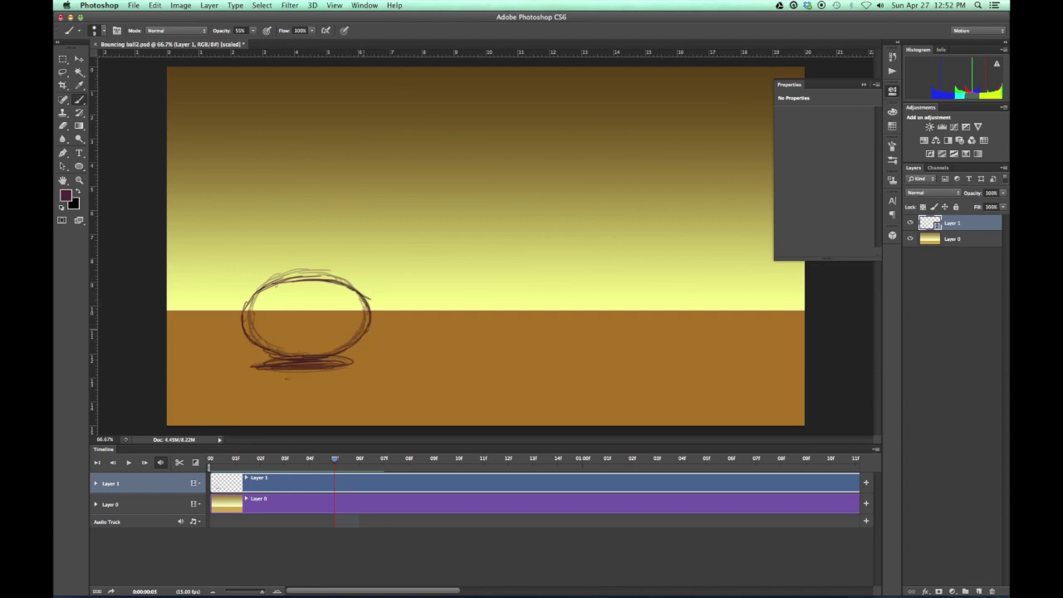
left_click_drag(255, 287, 243, 314)
mouse_move(335, 461)
left_mouse_down()
mouse_move(207, 462)
mouse_move(348, 463)
mouse_move(193, 448)
mouse_move(334, 461)
left_mouse_up()
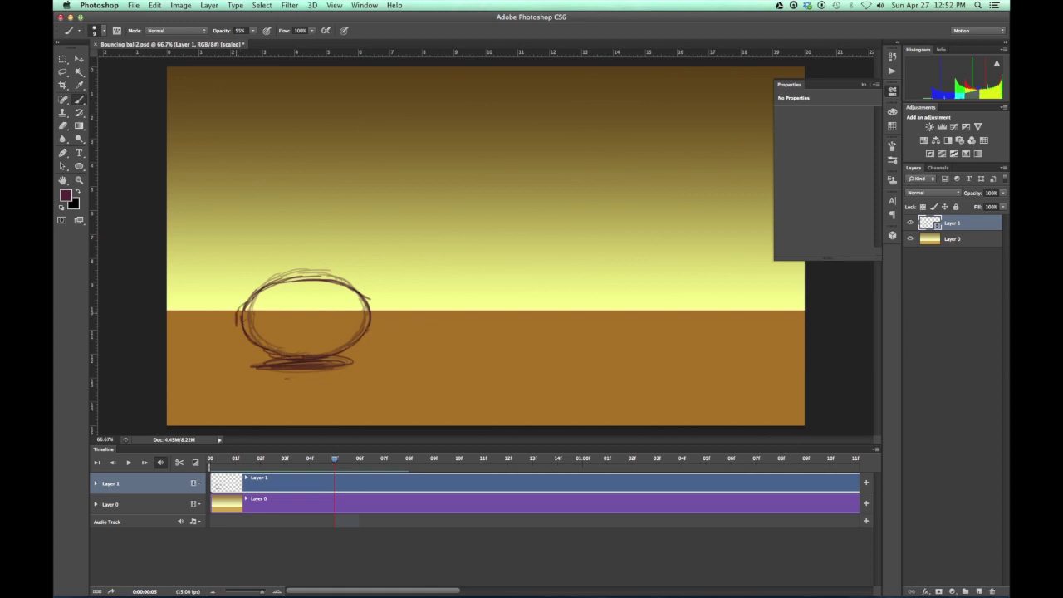
- Redraw the squashed ball's left outline in darker strokes and darken its shadow
mouse_move(240, 308)
left_mouse_down()
mouse_move(271, 287)
mouse_move(315, 283)
mouse_move(370, 301)
mouse_move(376, 323)
left_mouse_up()
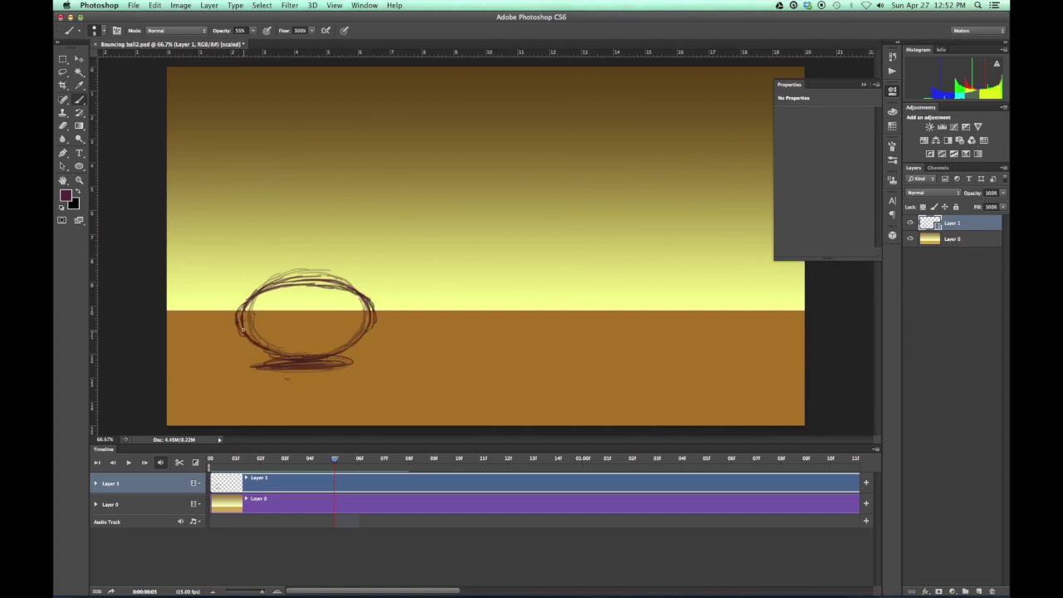
left_click_drag(242, 329, 289, 359)
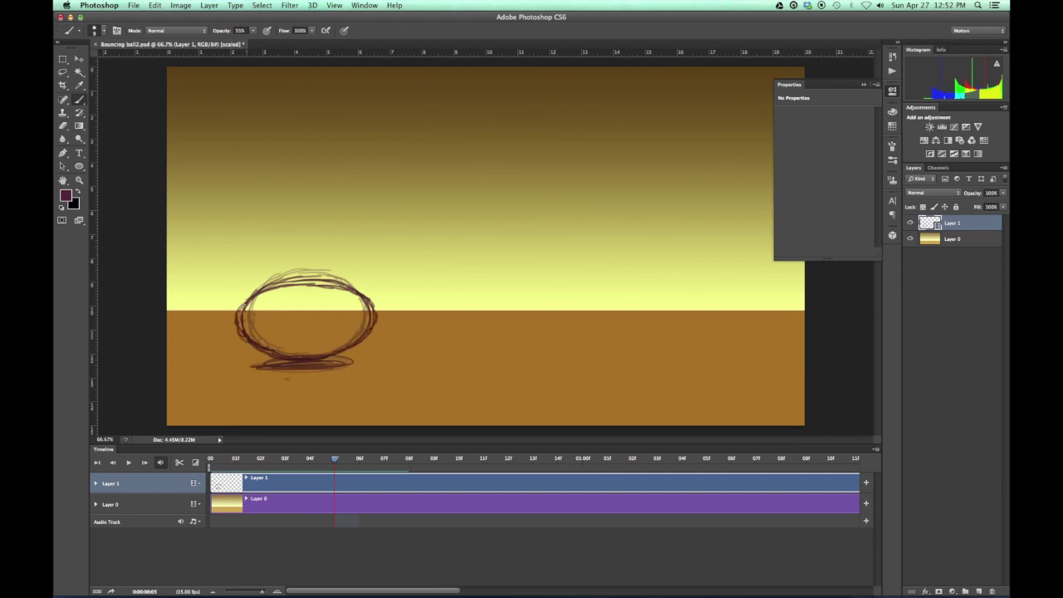
mouse_move(241, 316)
left_mouse_down()
mouse_move(247, 292)
mouse_move(292, 287)
left_mouse_up()
left_click_drag(249, 366, 336, 364)
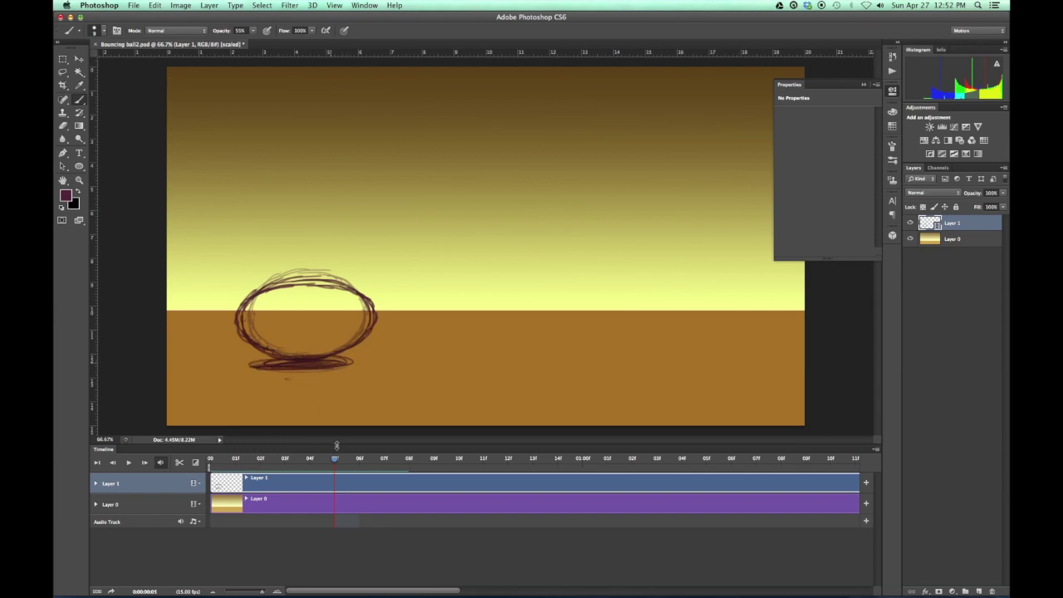
mouse_move(335, 461)
left_mouse_down()
mouse_move(215, 462)
mouse_move(358, 461)
left_mouse_up()
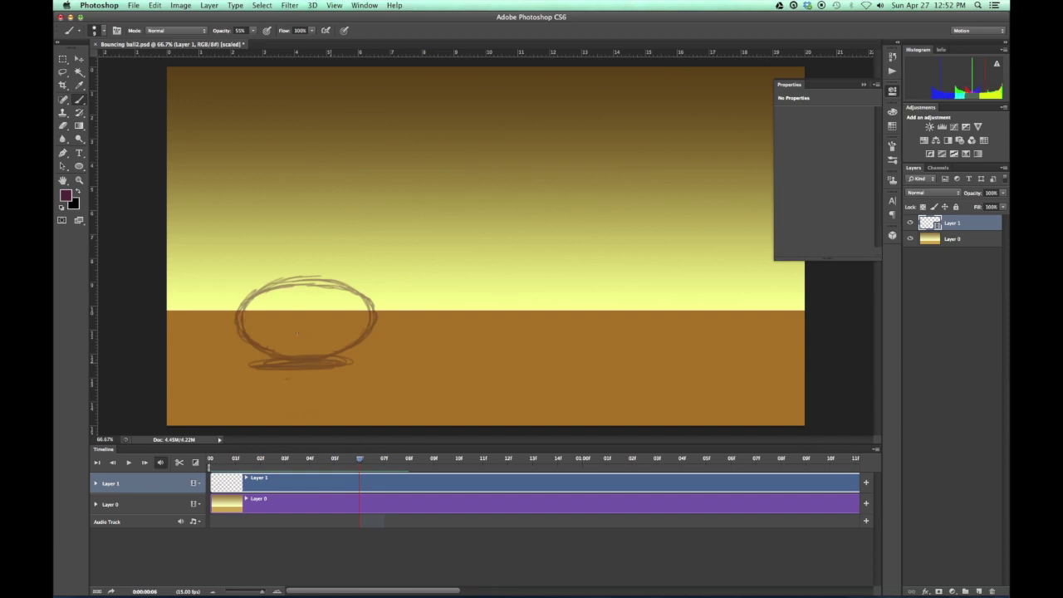
- Scribble a wider, darker shadow under the squashed ball on frame 06
mouse_move(290, 362)
left_mouse_down()
mouse_move(331, 363)
mouse_move(262, 369)
mouse_move(342, 364)
mouse_move(249, 363)
left_mouse_up()
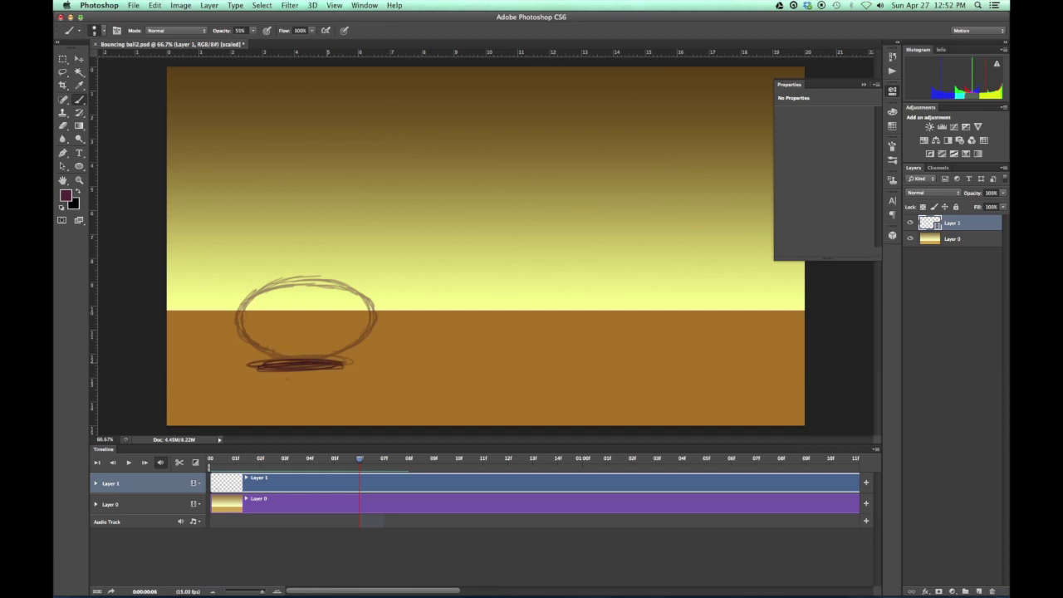
mouse_move(290, 356)
left_mouse_down()
mouse_move(241, 365)
mouse_move(370, 360)
mouse_move(324, 367)
left_mouse_up()
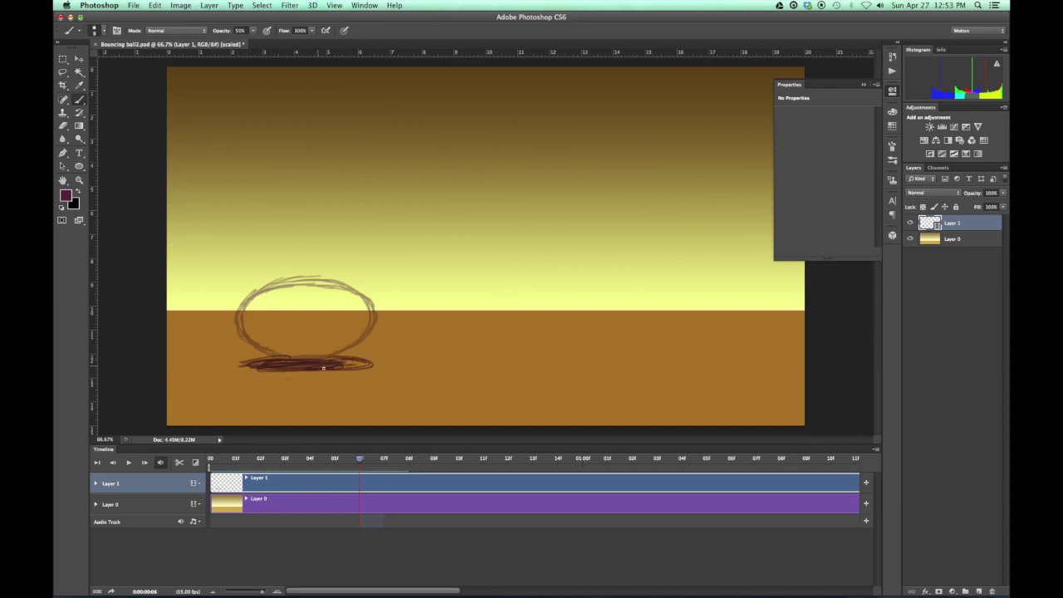
left_click_drag(242, 363, 303, 370)
left_click_drag(359, 457, 335, 457)
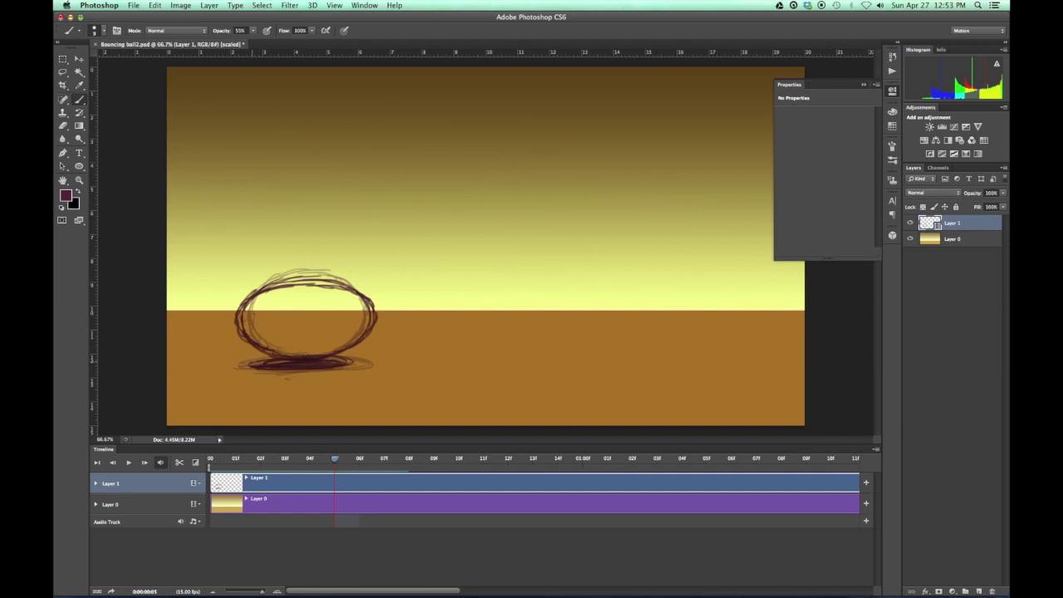
left_click_drag(255, 366, 229, 368)
mouse_move(366, 362)
left_mouse_down()
mouse_move(252, 367)
mouse_move(341, 372)
left_mouse_up()
left_click_drag(334, 457, 358, 457)
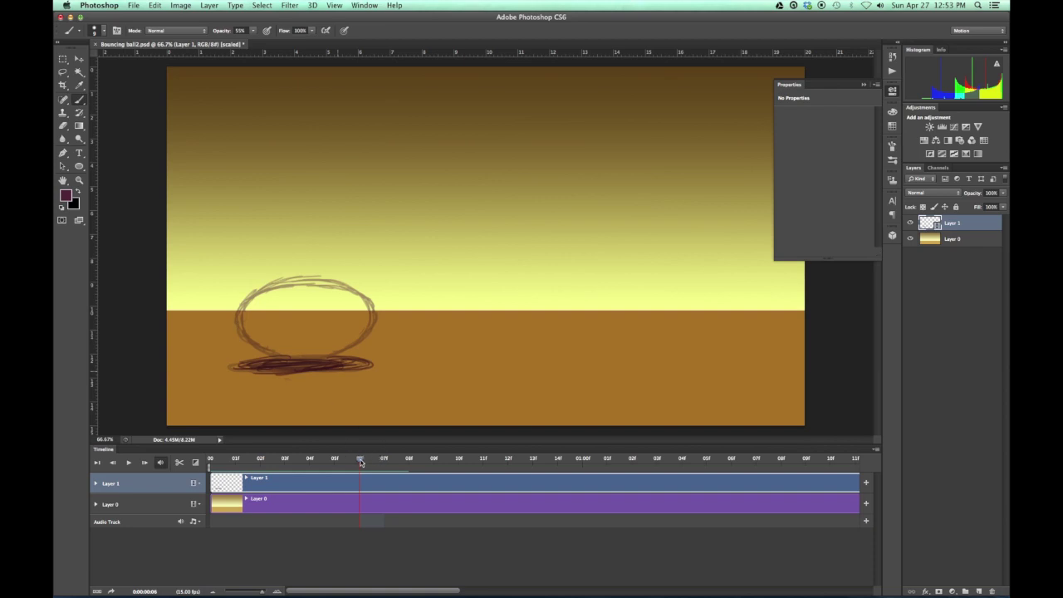
mouse_move(360, 458)
left_mouse_down()
mouse_move(287, 458)
mouse_move(386, 463)
mouse_move(327, 463)
mouse_move(352, 466)
left_mouse_up()
- Finish inking the ball outline, then trace the ball and its shadow on frame 7
left_click_drag(251, 302, 296, 280)
left_click_drag(252, 336, 296, 357)
mouse_move(271, 281)
left_mouse_down()
mouse_move(330, 277)
mouse_move(373, 316)
mouse_move(328, 354)
mouse_move(251, 341)
left_mouse_up()
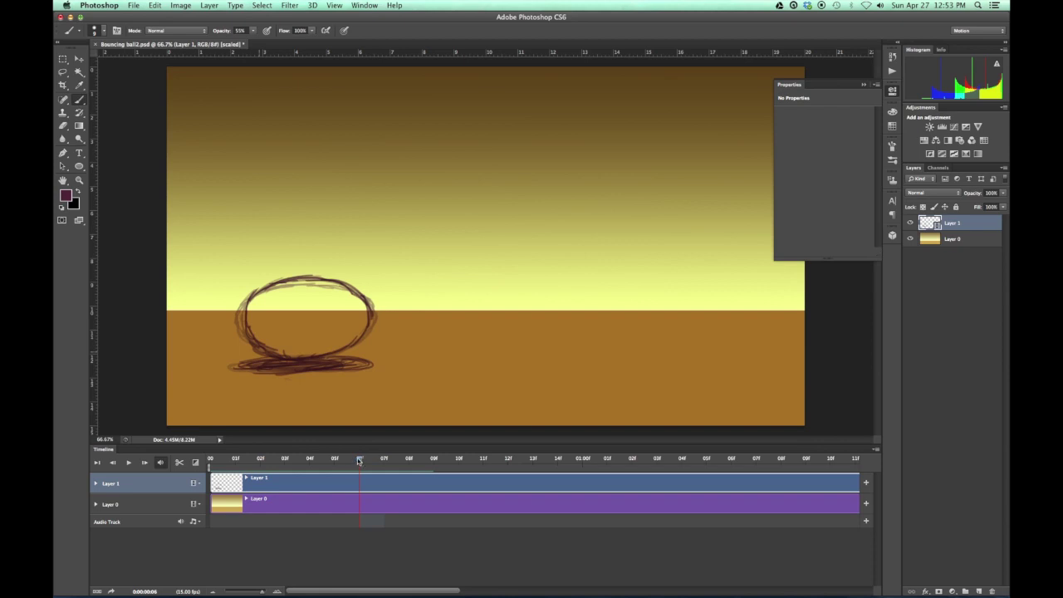
left_click_drag(359, 459, 384, 460)
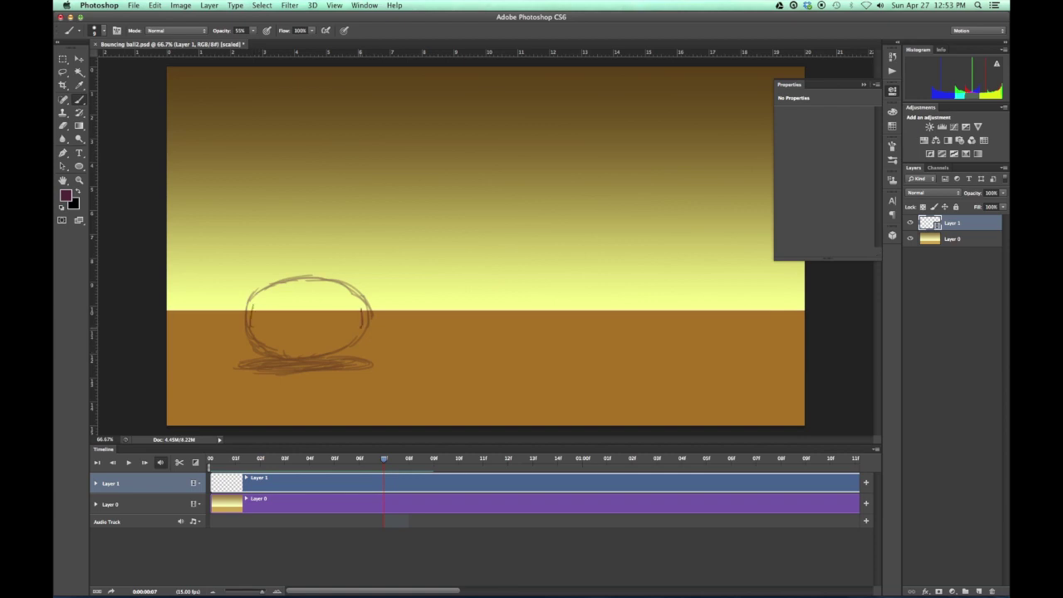
mouse_move(313, 271)
left_mouse_down()
mouse_move(276, 279)
mouse_move(257, 302)
mouse_move(249, 334)
mouse_move(267, 353)
mouse_move(342, 353)
mouse_move(358, 332)
mouse_move(320, 270)
mouse_move(357, 289)
mouse_move(362, 308)
left_mouse_up()
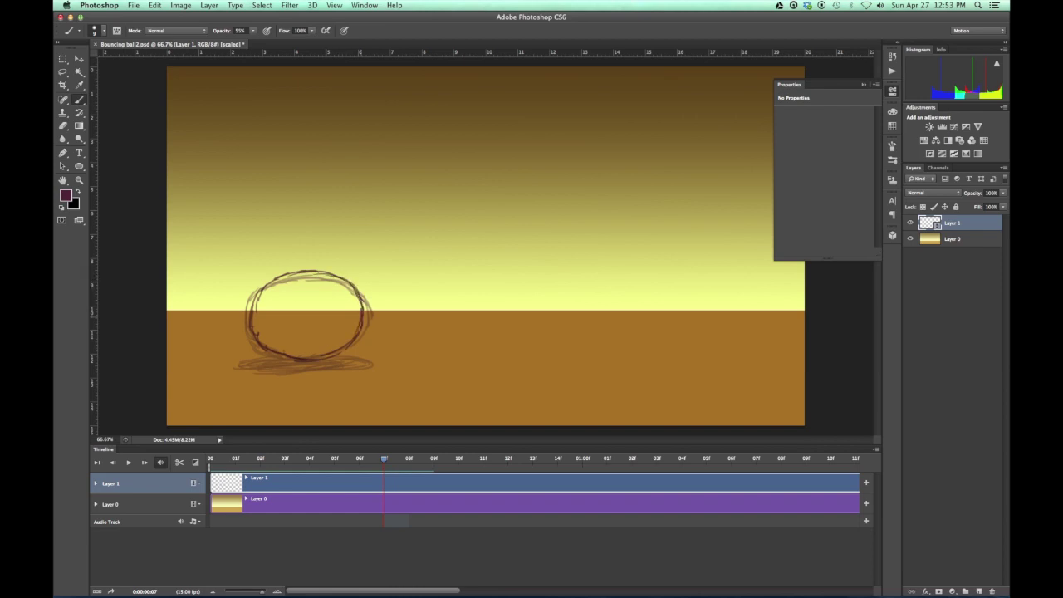
left_click_drag(274, 278, 246, 324)
mouse_move(263, 364)
left_mouse_down()
mouse_move(359, 361)
mouse_move(250, 365)
left_mouse_up()
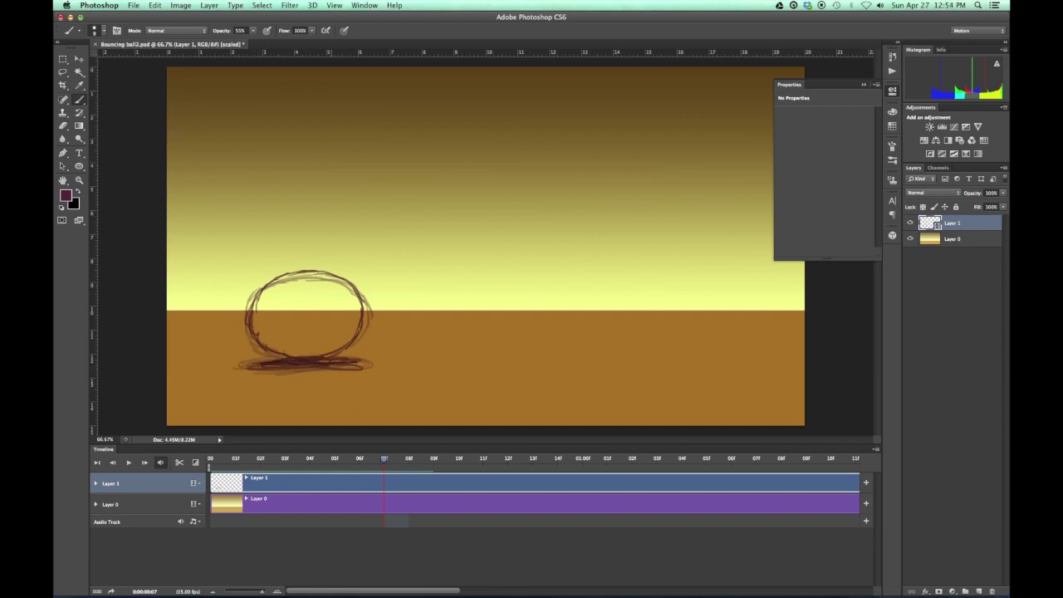
- Trace the ball and its shadow on frames 8, 9 and 10
left_click_drag(383, 458, 408, 457)
mouse_move(259, 291)
left_mouse_down()
mouse_move(255, 329)
mouse_move(307, 353)
mouse_move(259, 292)
mouse_move(324, 265)
mouse_move(360, 318)
mouse_move(329, 351)
mouse_move(341, 365)
mouse_move(316, 363)
left_mouse_up()
left_click_drag(408, 457, 433, 457)
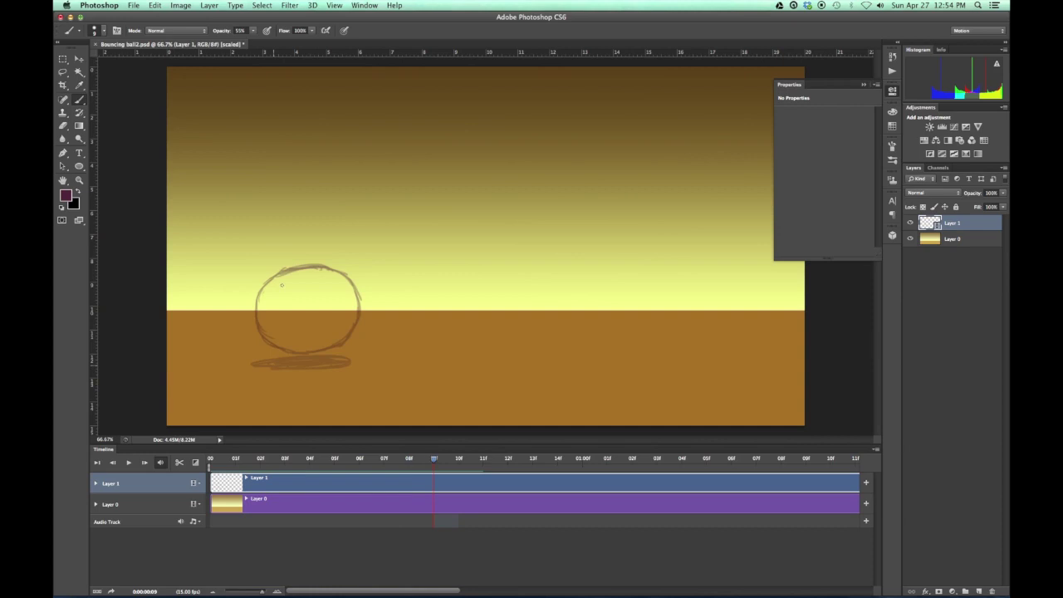
mouse_move(271, 279)
left_mouse_down()
mouse_move(263, 319)
mouse_move(336, 262)
mouse_move(332, 348)
left_mouse_up()
mouse_move(262, 307)
left_mouse_down()
mouse_move(297, 354)
mouse_move(344, 276)
mouse_move(267, 290)
mouse_move(255, 365)
left_mouse_up()
left_click_drag(434, 457, 458, 457)
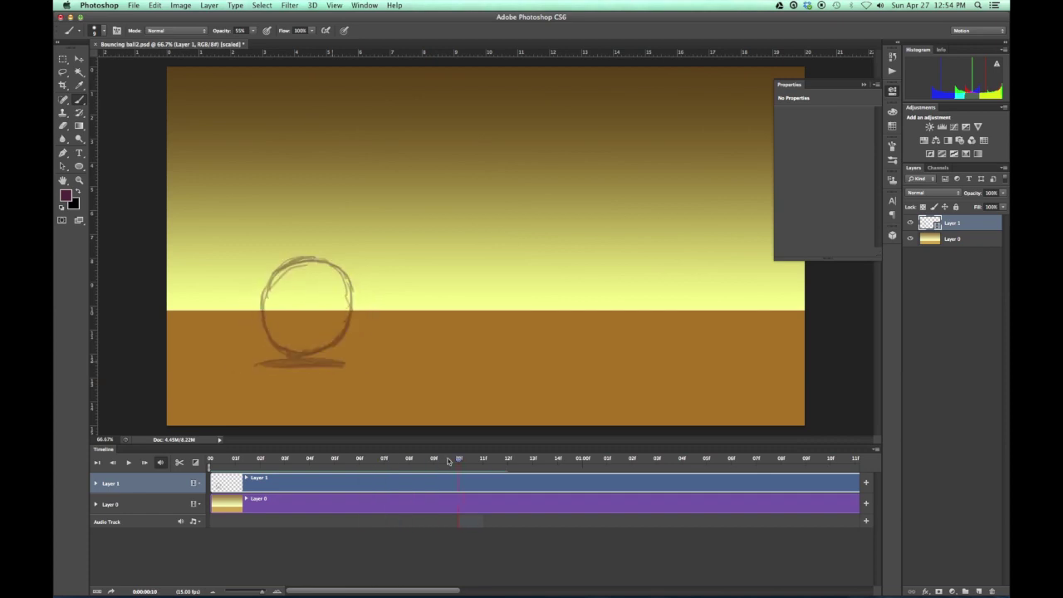
left_click_drag(263, 363, 332, 365)
mouse_move(274, 342)
left_mouse_down()
mouse_move(282, 247)
mouse_move(344, 332)
mouse_move(274, 249)
mouse_move(347, 282)
left_mouse_up()
left_click_drag(274, 296, 269, 334)
- Trace the ball outline and a longer shadow on frame 11
left_click_drag(458, 457, 483, 457)
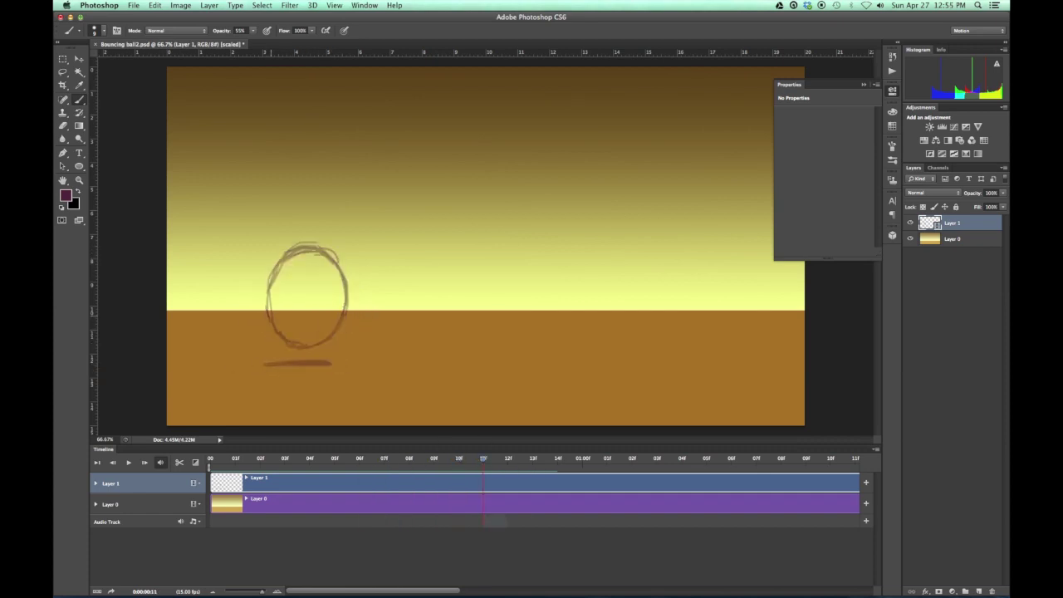
mouse_move(282, 360)
left_mouse_down()
mouse_move(328, 362)
mouse_move(322, 336)
left_mouse_up()
left_click_drag(278, 277, 272, 319)
left_click_drag(340, 285, 342, 307)
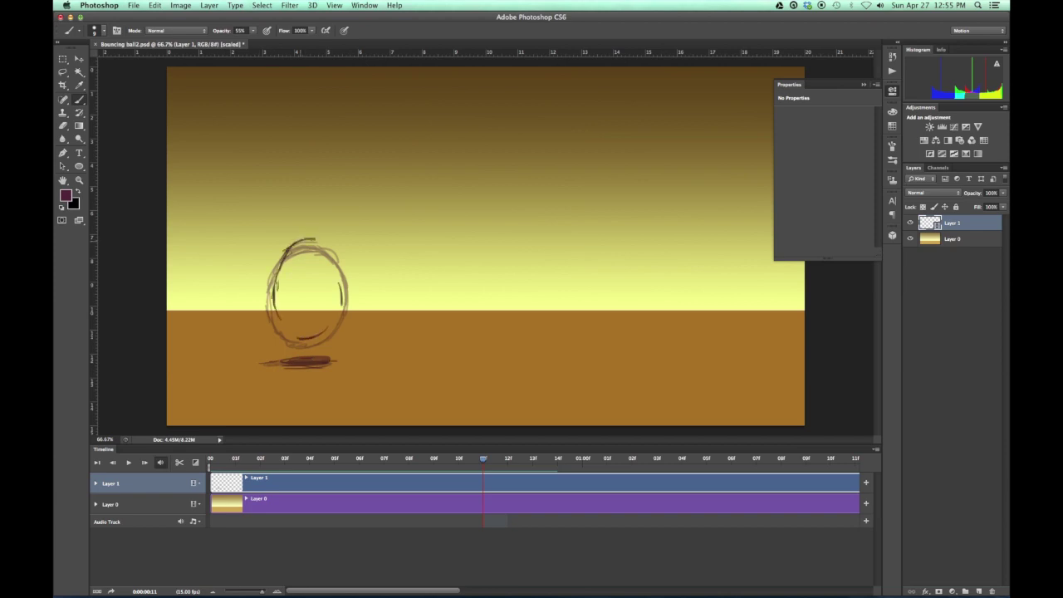
left_click_drag(316, 239, 274, 291)
mouse_move(305, 239)
left_mouse_down()
mouse_move(276, 283)
mouse_move(344, 332)
left_mouse_up()
left_click_drag(278, 311, 338, 309)
left_click_drag(315, 241, 344, 322)
- Draw the higher ball and its ground shadow on frames 12, 13 and 14
left_click_drag(483, 457, 508, 458)
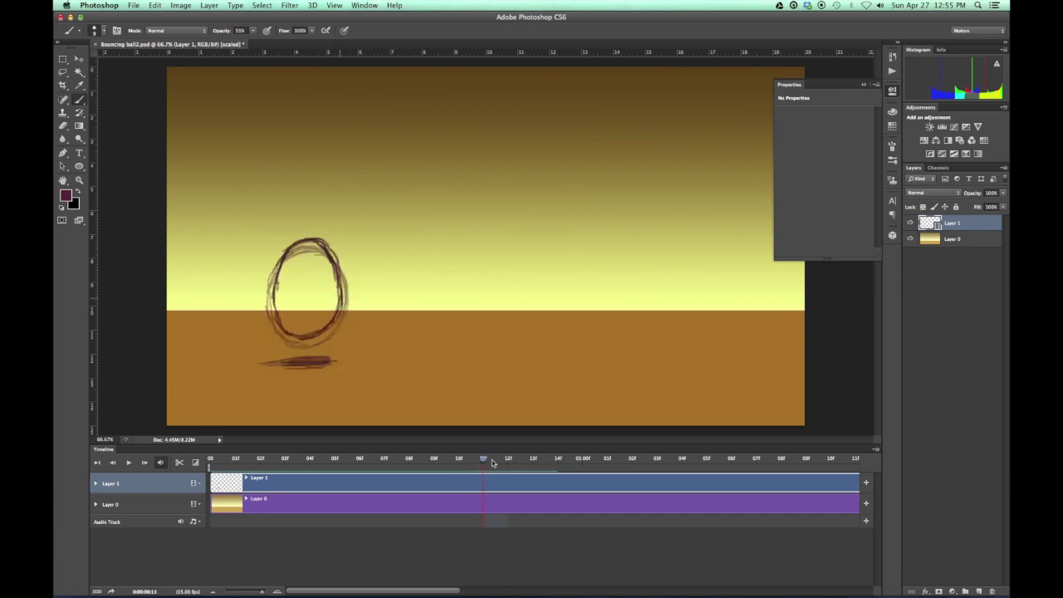
mouse_move(316, 228)
left_mouse_down()
mouse_move(274, 298)
mouse_move(345, 249)
mouse_move(345, 274)
left_mouse_up()
left_click_drag(276, 362, 332, 360)
left_click_drag(516, 460, 533, 460)
left_click_drag(300, 209, 269, 287)
left_click_drag(304, 208, 347, 278)
left_click_drag(268, 273, 349, 283)
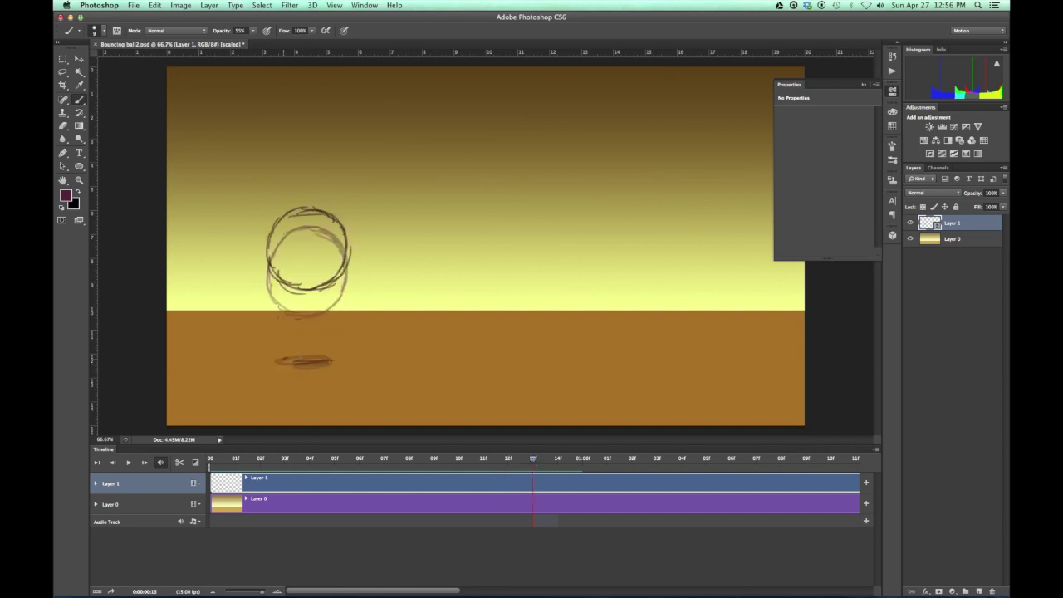
left_click_drag(282, 360, 332, 360)
left_click_drag(533, 460, 563, 460)
mouse_move(303, 184)
left_mouse_down()
mouse_move(274, 249)
mouse_move(349, 222)
mouse_move(315, 263)
left_mouse_up()
left_click_drag(293, 357, 325, 360)
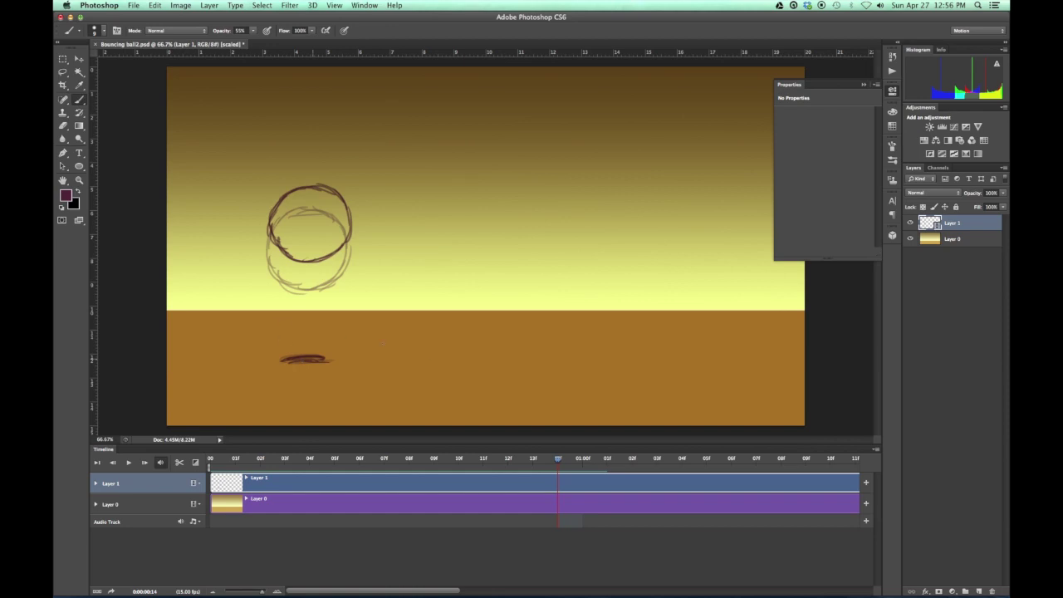
- Rewind to frame 0, uncheck Enable Onion Skins, play the animation and return to the first frame
left_click_drag(559, 459, 210, 462)
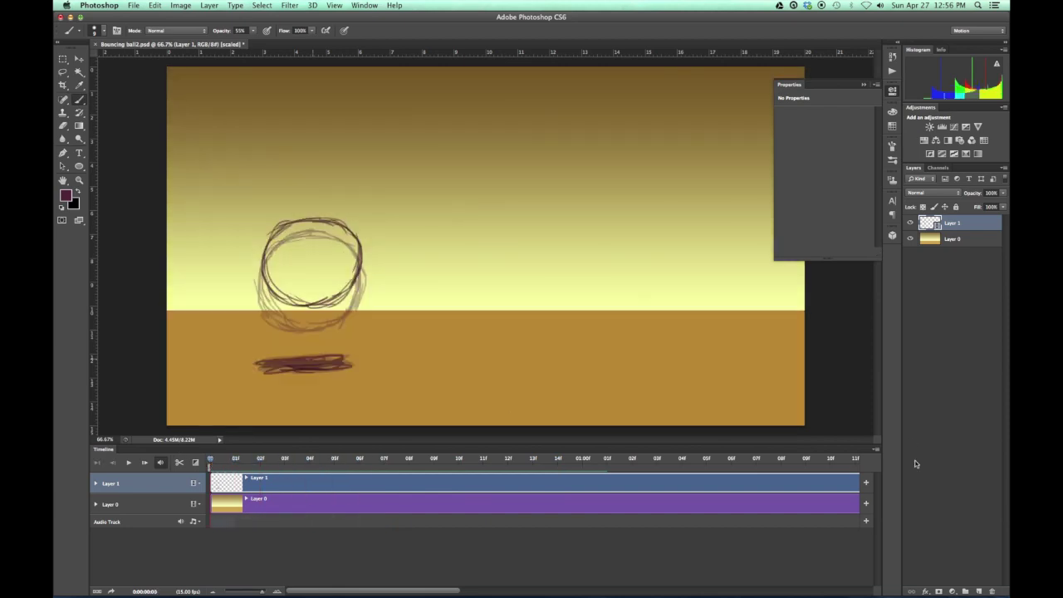
left_click(874, 449)
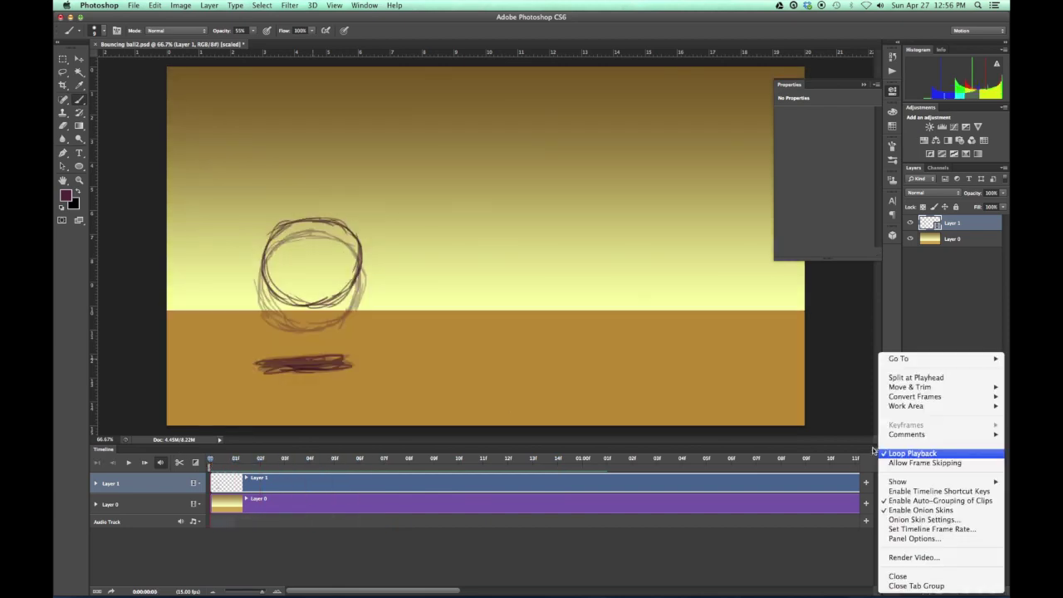
left_click(891, 510)
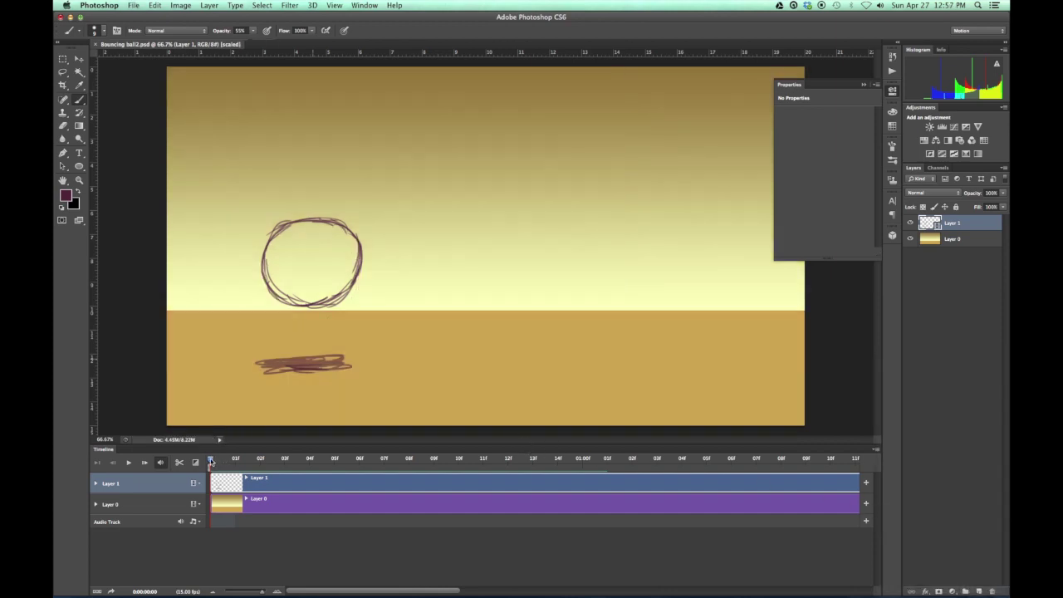
left_click(129, 462)
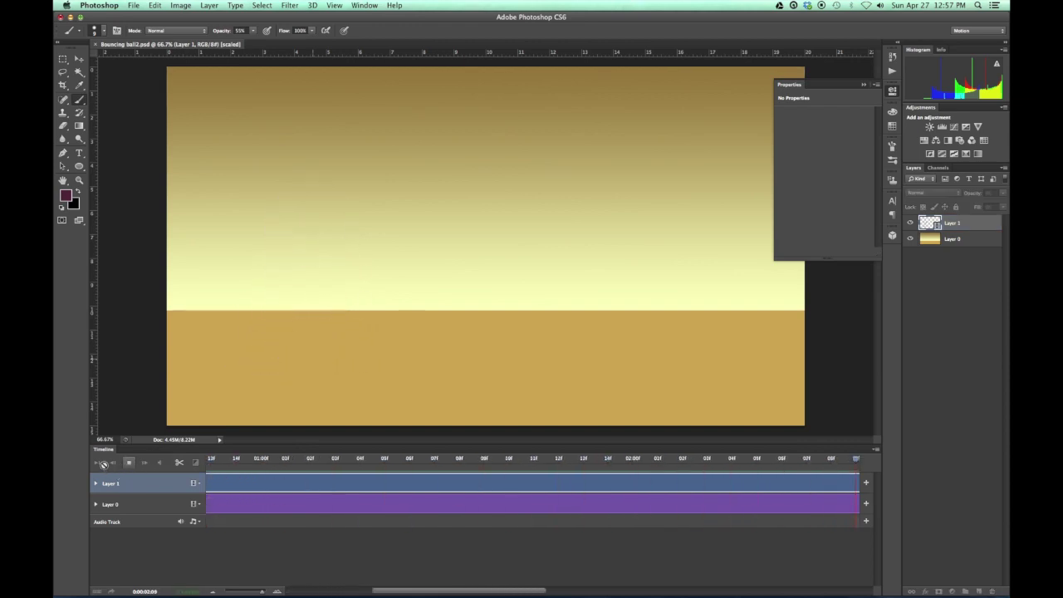
left_click(94, 462)
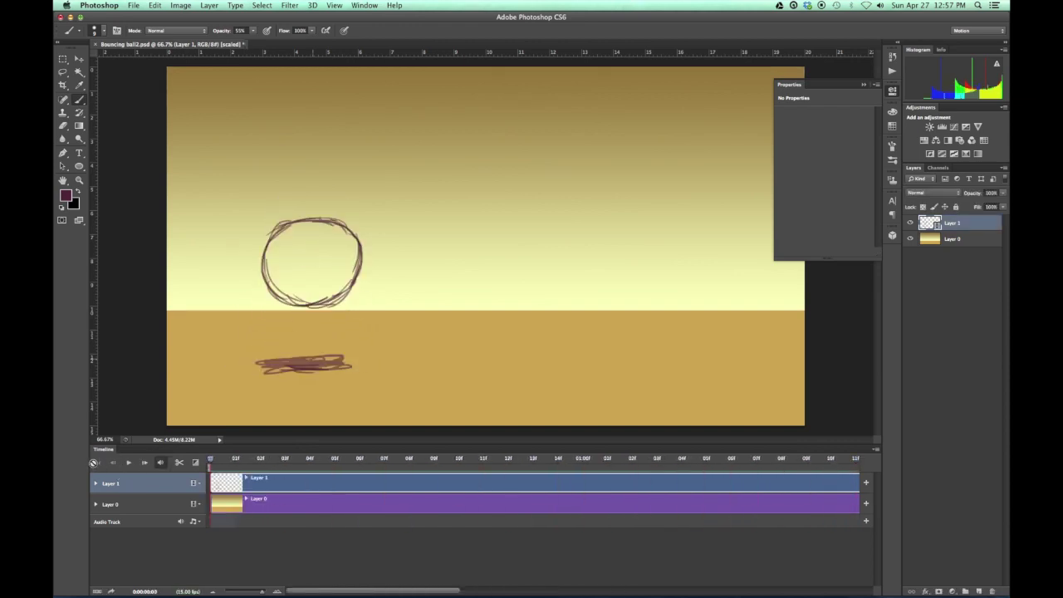
- Zoom the Timeline out so the ends of the five-second clips are visible
left_click_drag(448, 591, 807, 550)
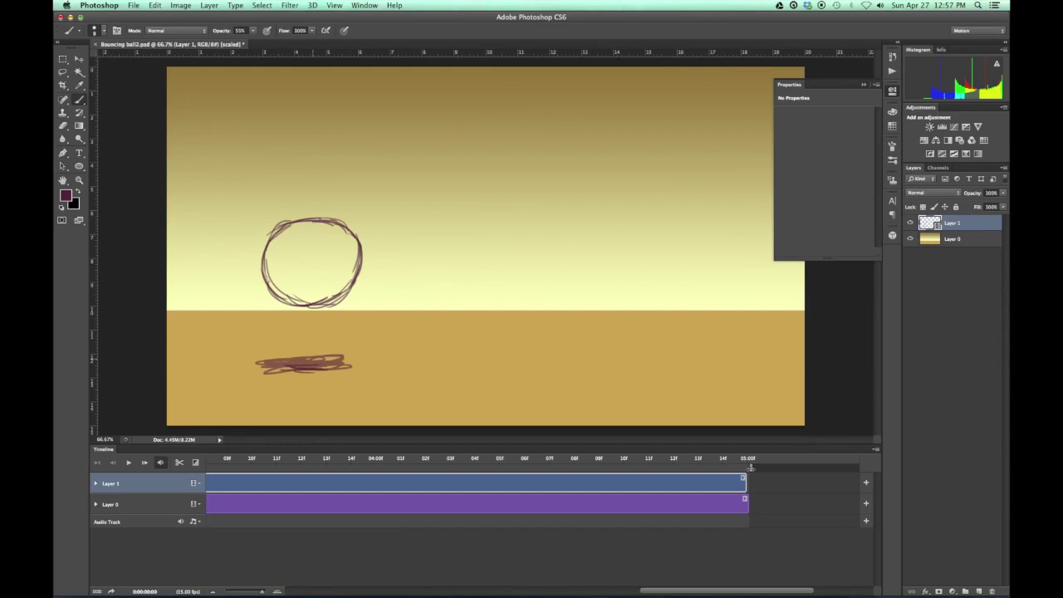
left_click_drag(748, 468, 252, 468)
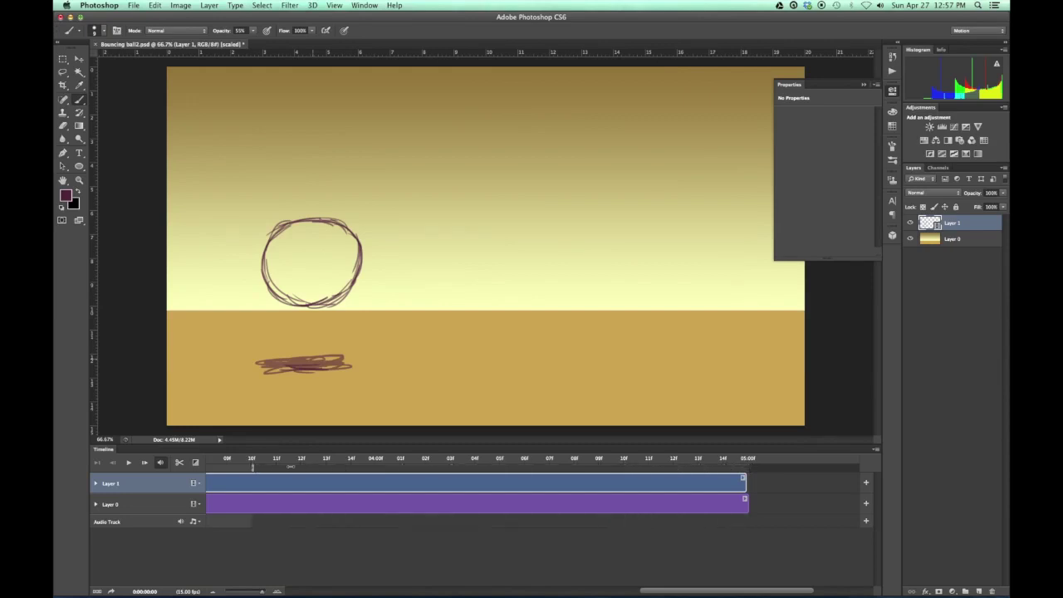
left_click_drag(672, 591, 550, 591)
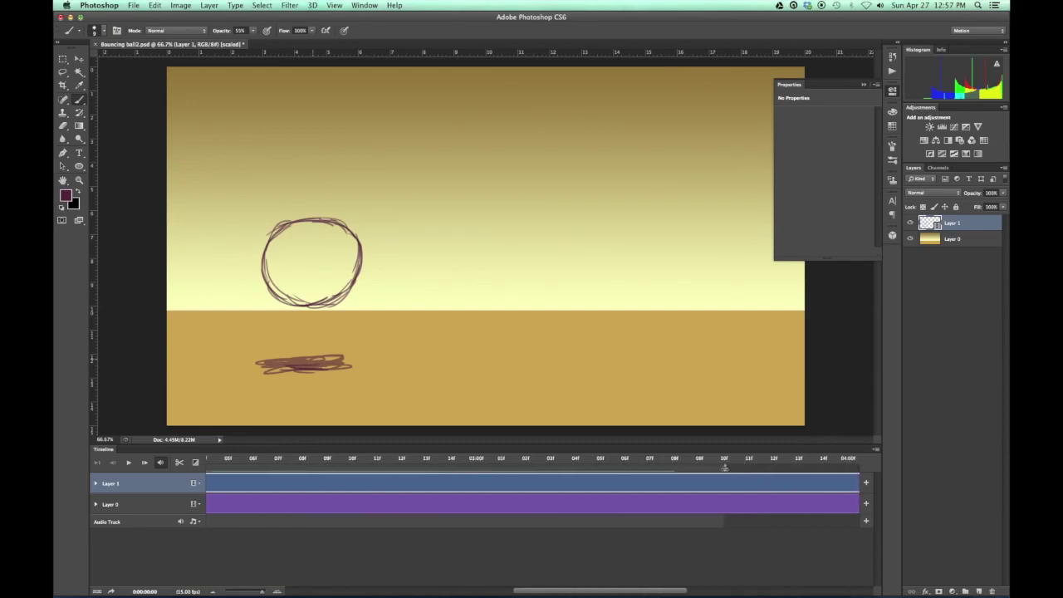
left_click_drag(725, 467, 254, 467)
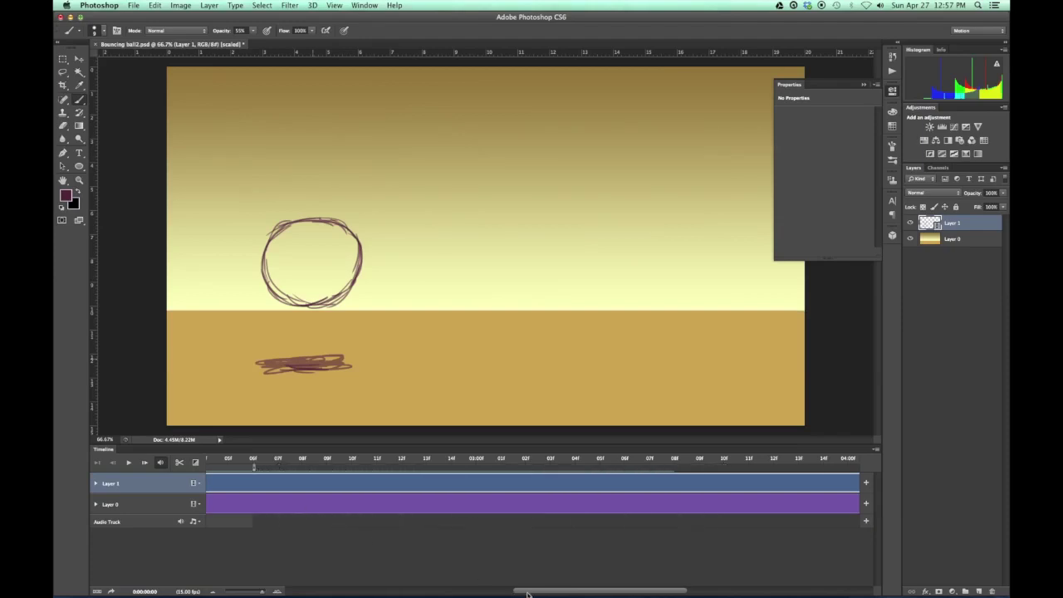
left_click_drag(527, 592, 420, 593)
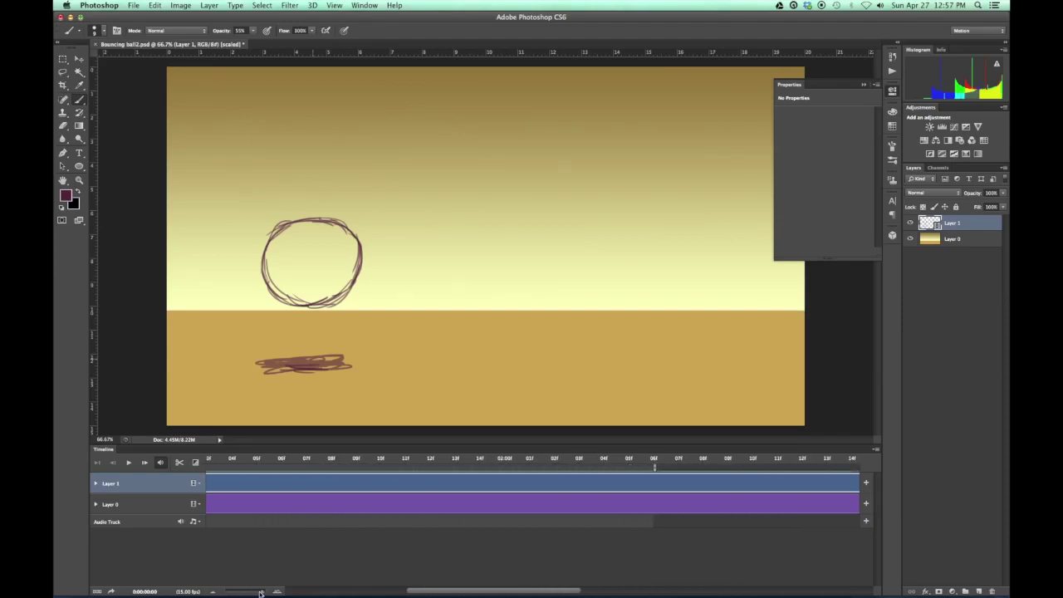
left_click_drag(260, 593, 244, 593)
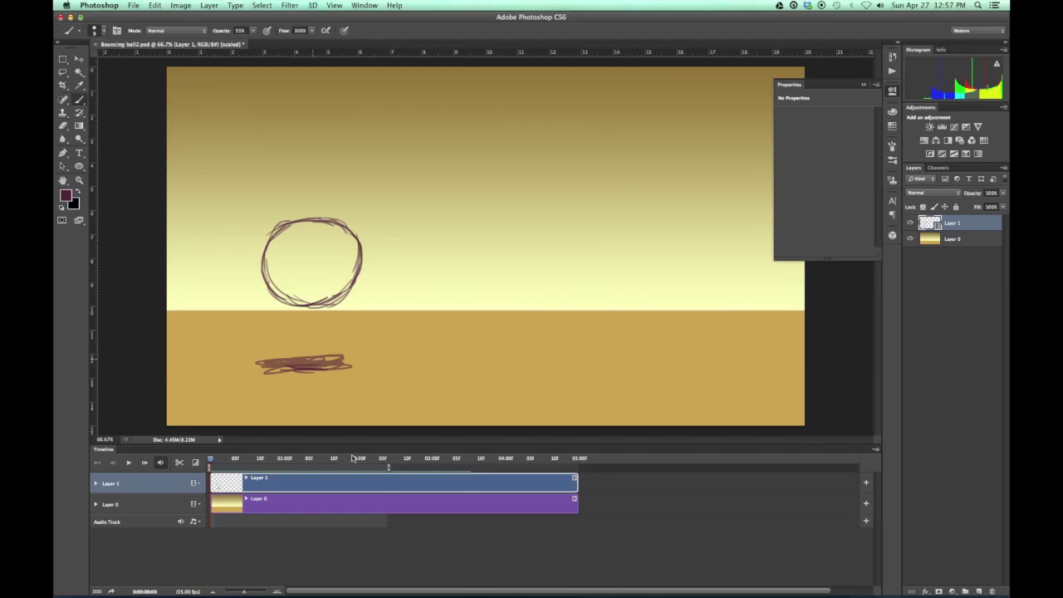
- Trim the work area and the Layer 1 and Layer 0 clips to about 01:05, then scrub to check
left_click_drag(388, 467, 285, 468)
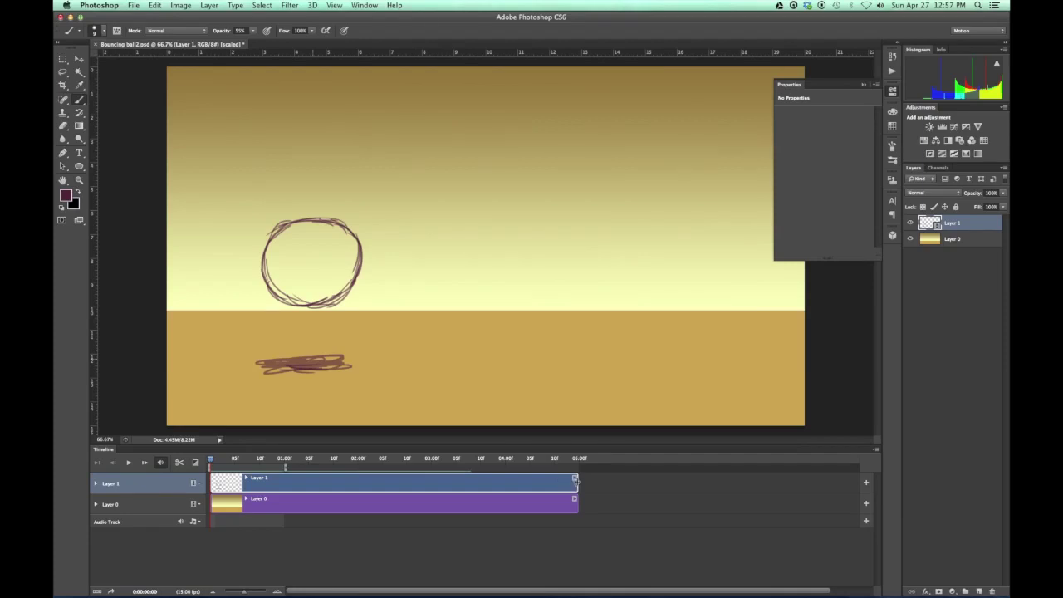
left_click_drag(574, 479, 327, 487)
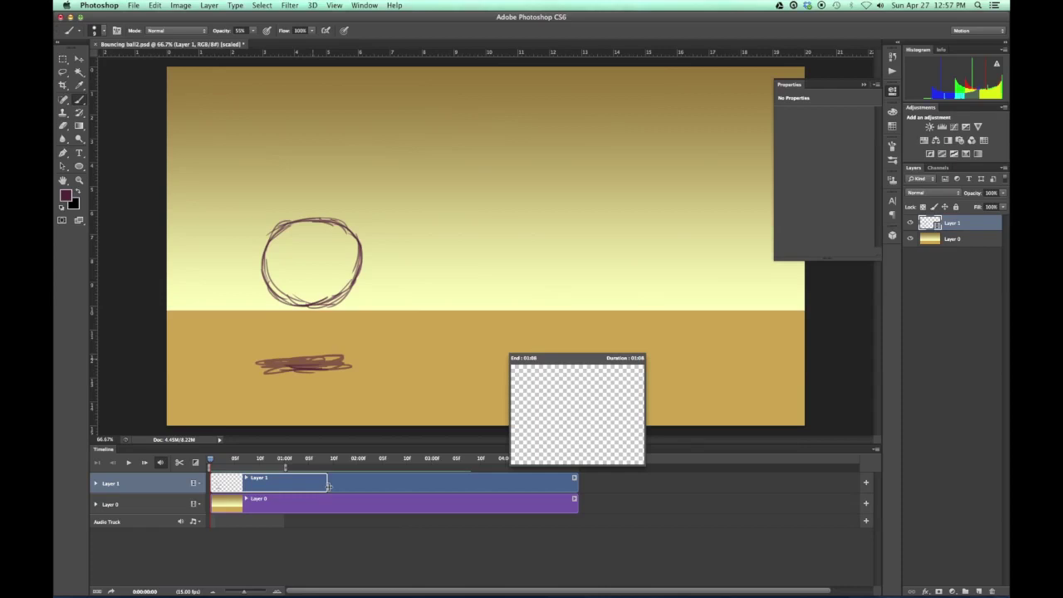
left_click_drag(328, 486, 328, 486)
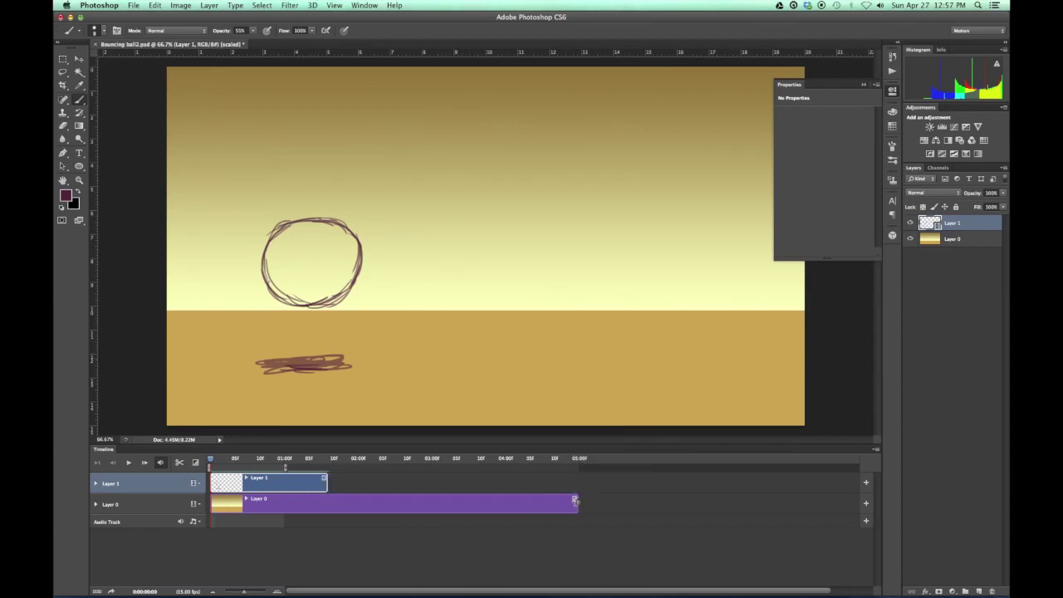
left_click_drag(574, 500, 325, 506)
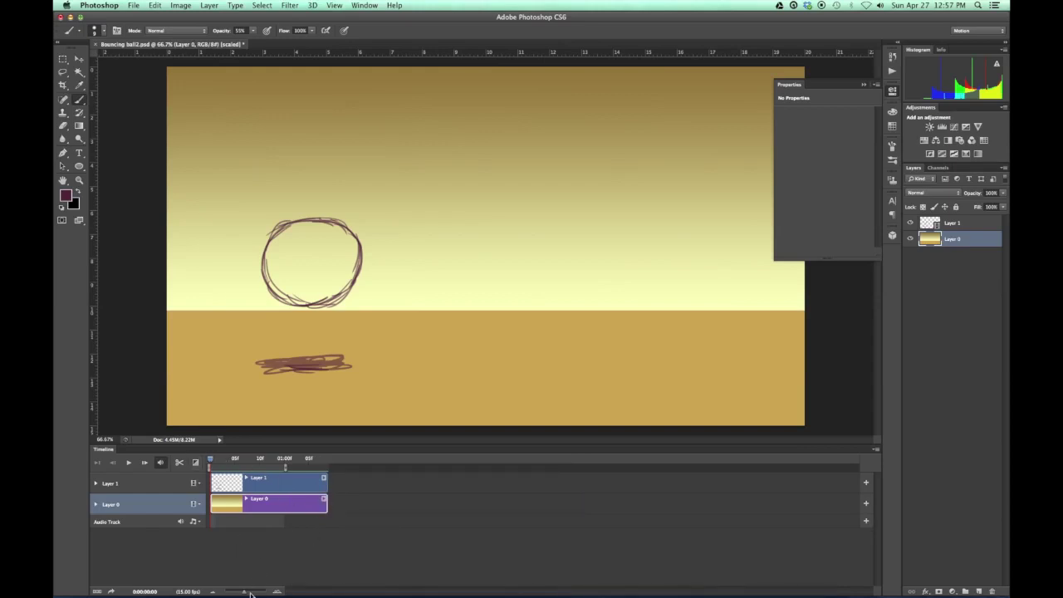
left_click_drag(249, 593, 267, 593)
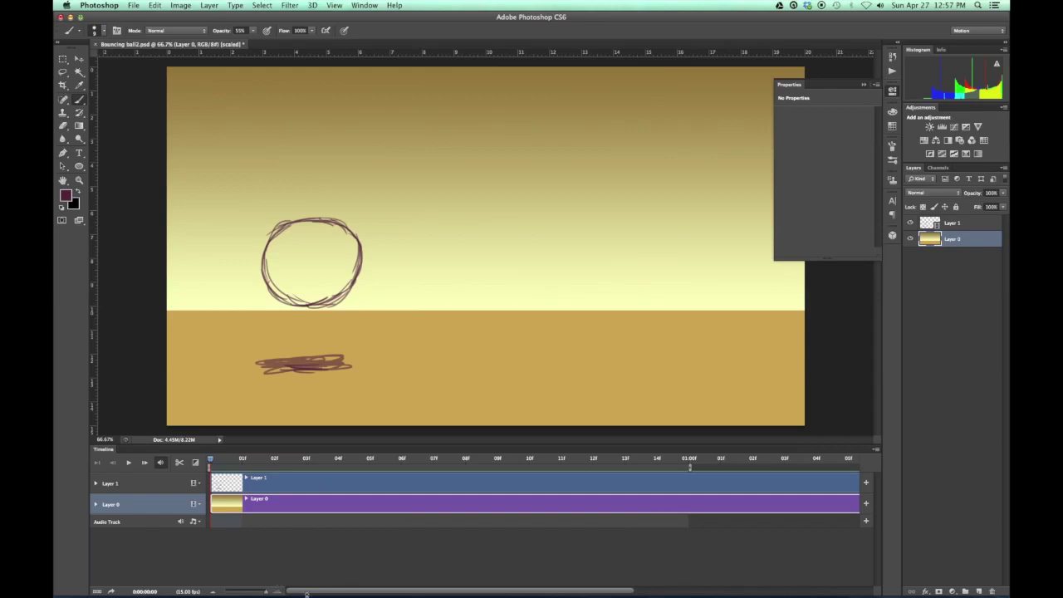
left_click_drag(211, 461, 187, 475)
left_click(211, 6)
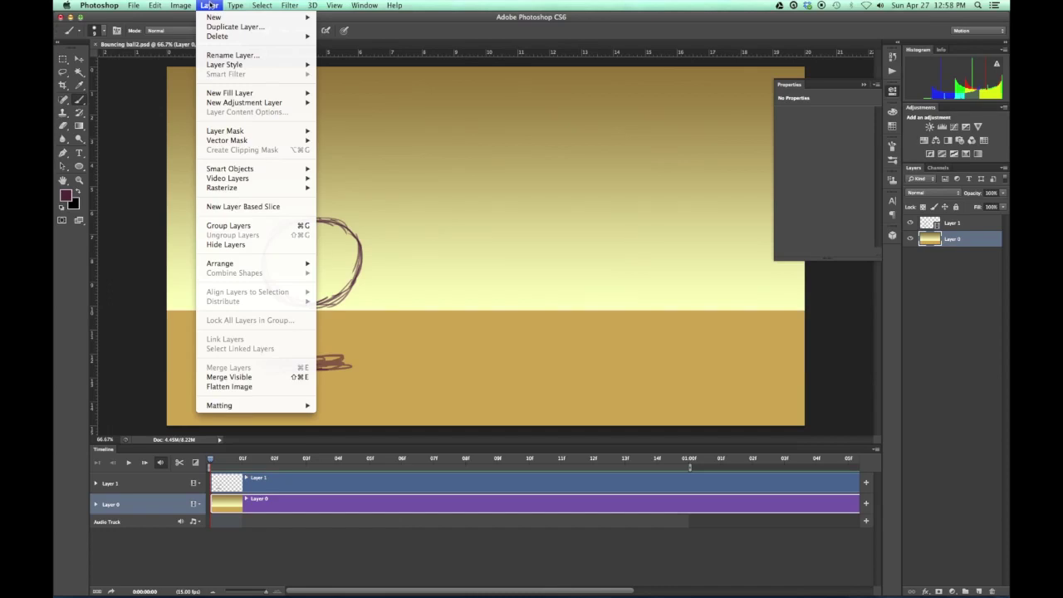
- Add Layer 2 with Layer > Video Layers > New Blank Video Layer
mouse_move(261, 182)
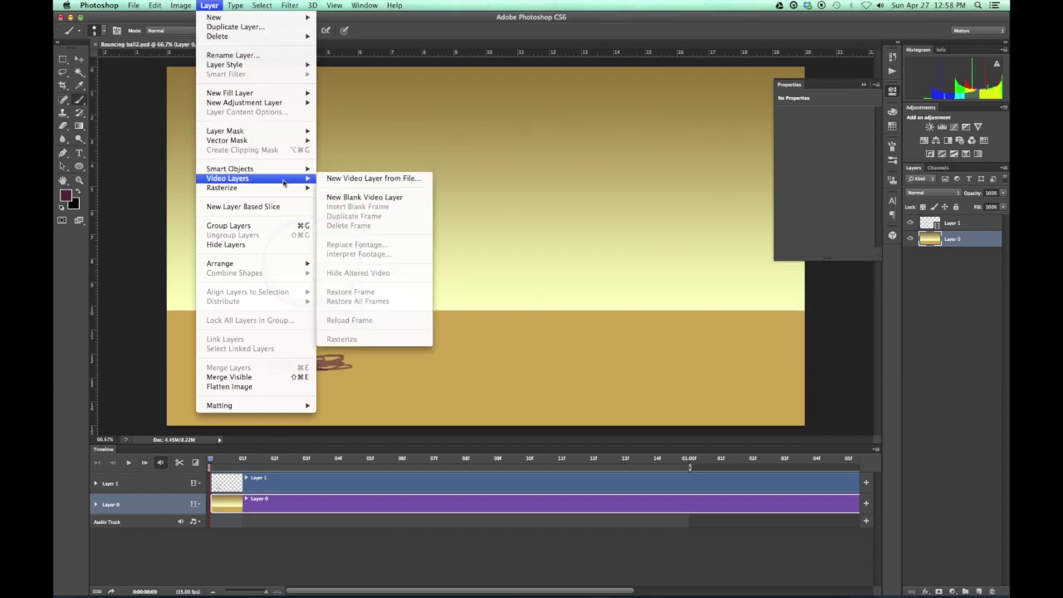
left_click(336, 199)
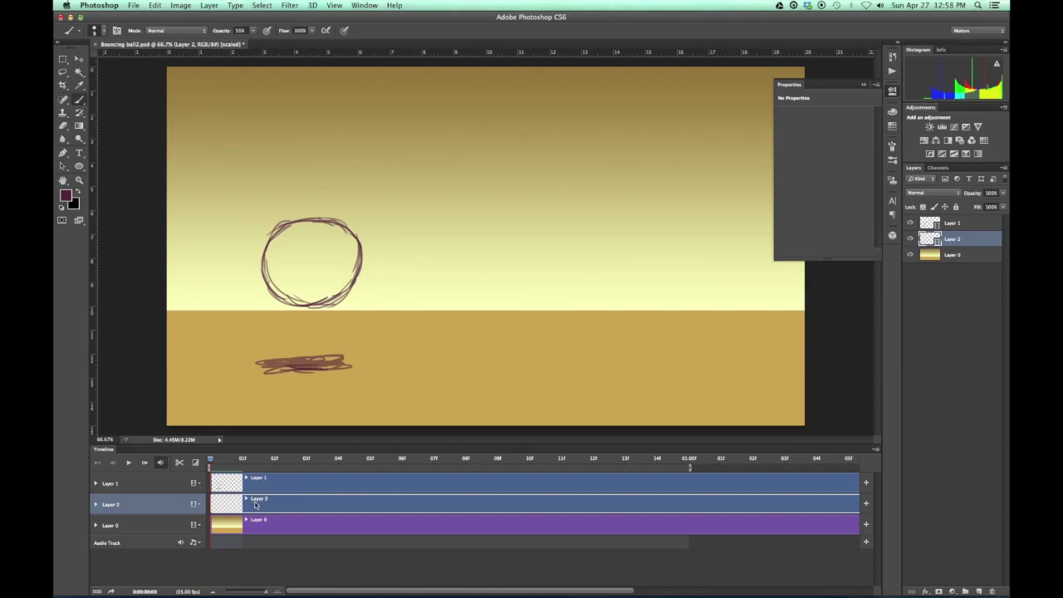
double_click(952, 241)
- Name Layer 2 'color', rename Layer 1 to 'line', and select the color layer
type("color")
key("Return")
double_click(952, 224)
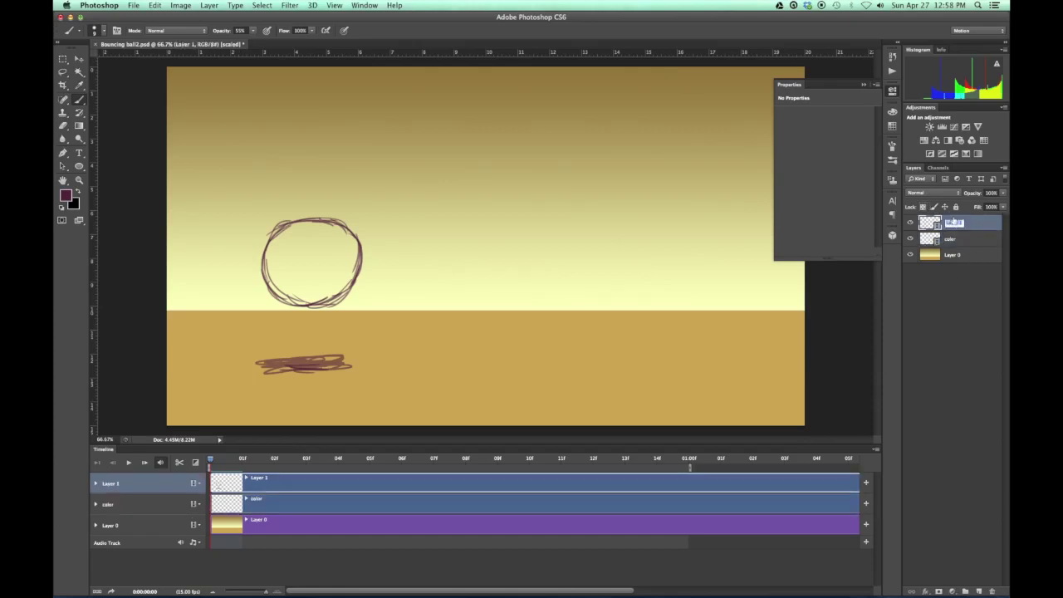
key("BackSpace")
type("line")
key("Return")
left_click(231, 506)
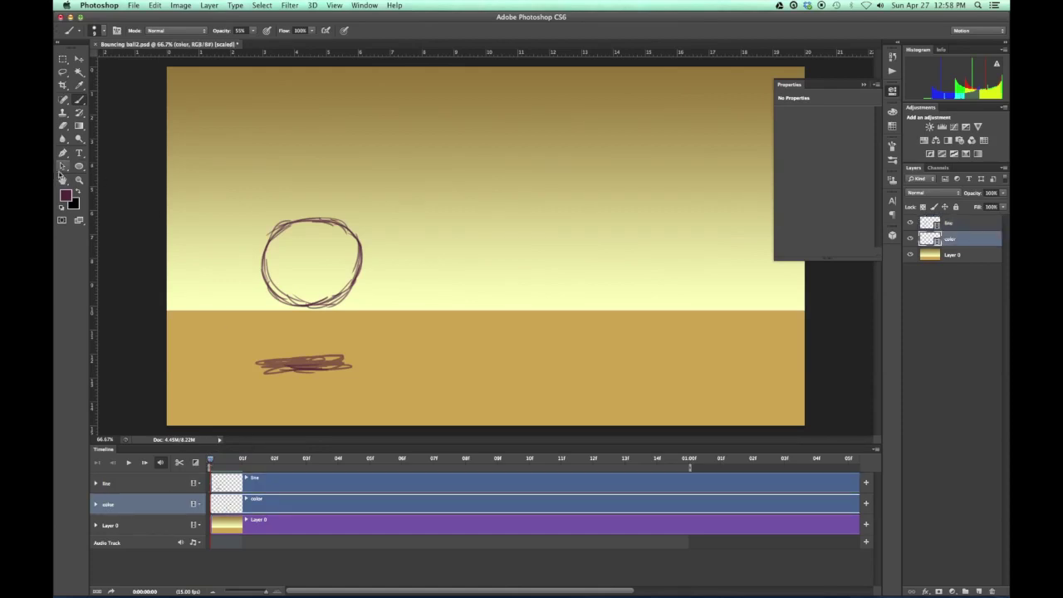
- Set the foreground colour to olive green #839342 in the Color Picker
left_click(66, 196)
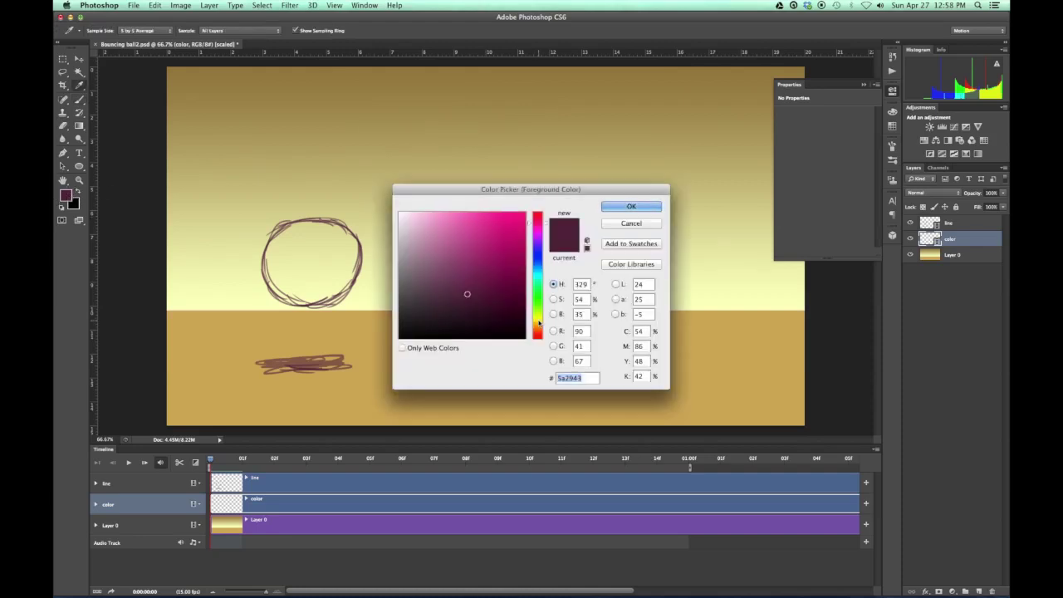
left_click(540, 322)
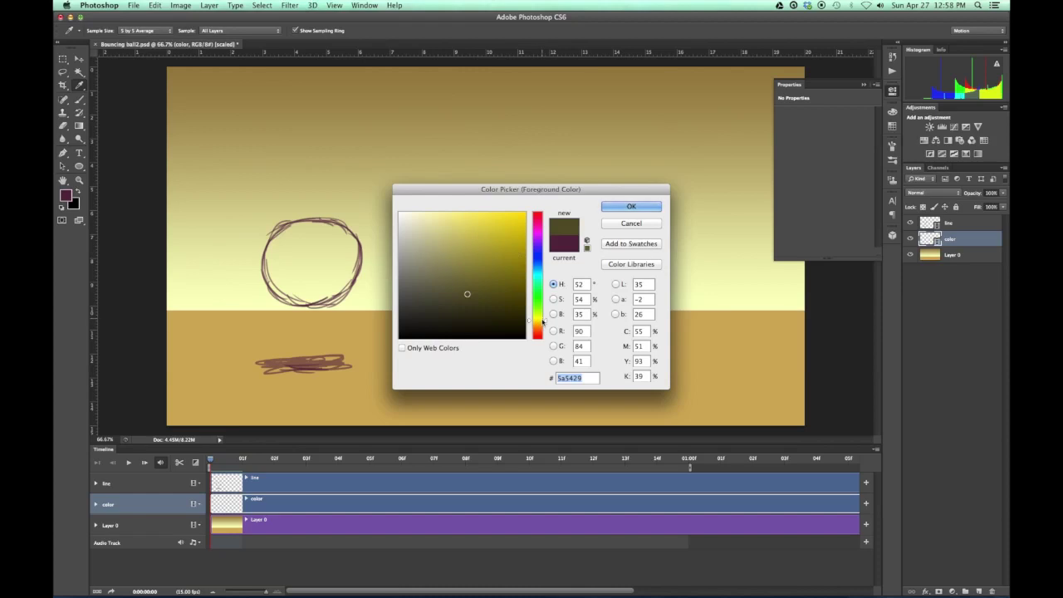
left_click(539, 324)
left_click_drag(515, 244, 524, 229)
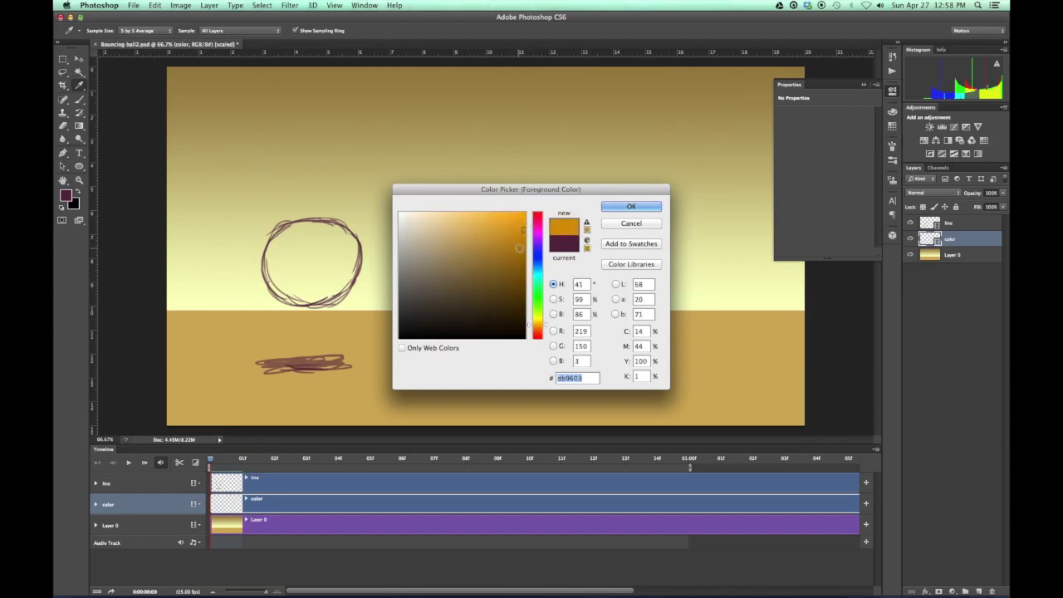
left_click(539, 308)
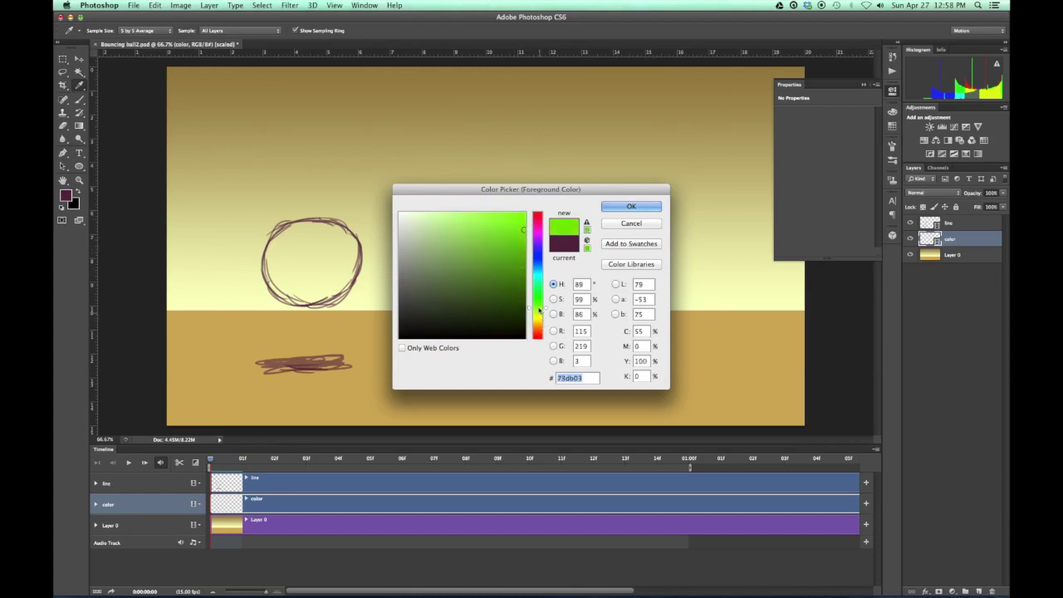
left_click(539, 306)
left_click_drag(461, 260, 450, 266)
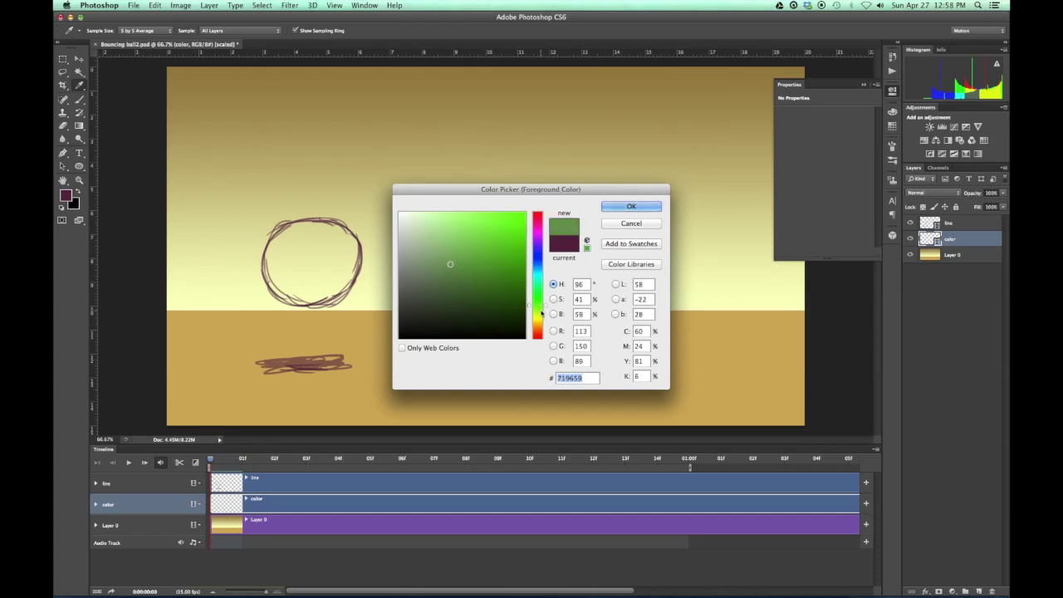
left_click_drag(540, 309, 540, 314)
left_click(468, 261)
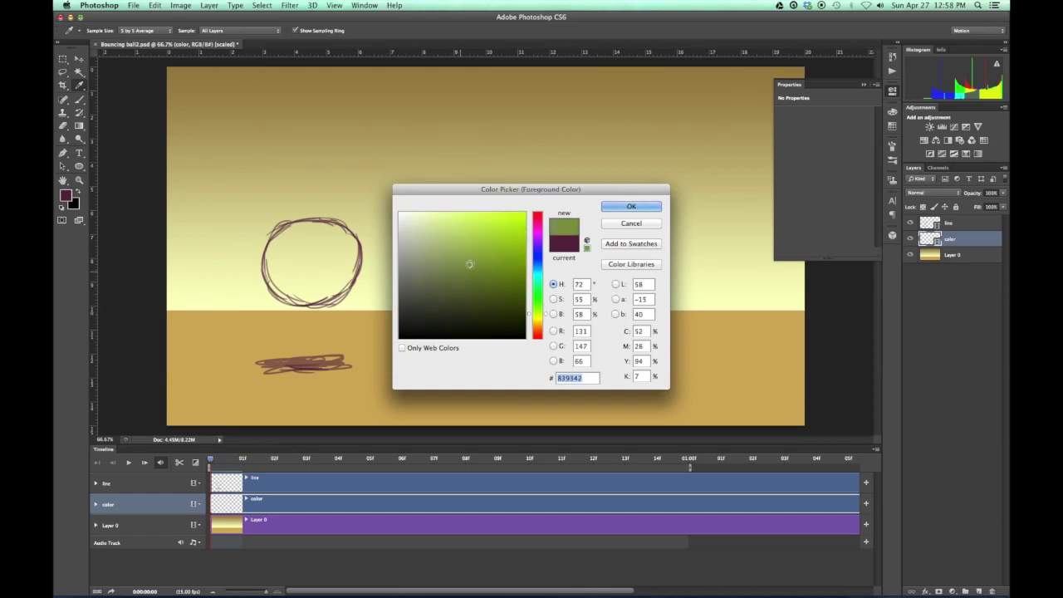
left_click(629, 206)
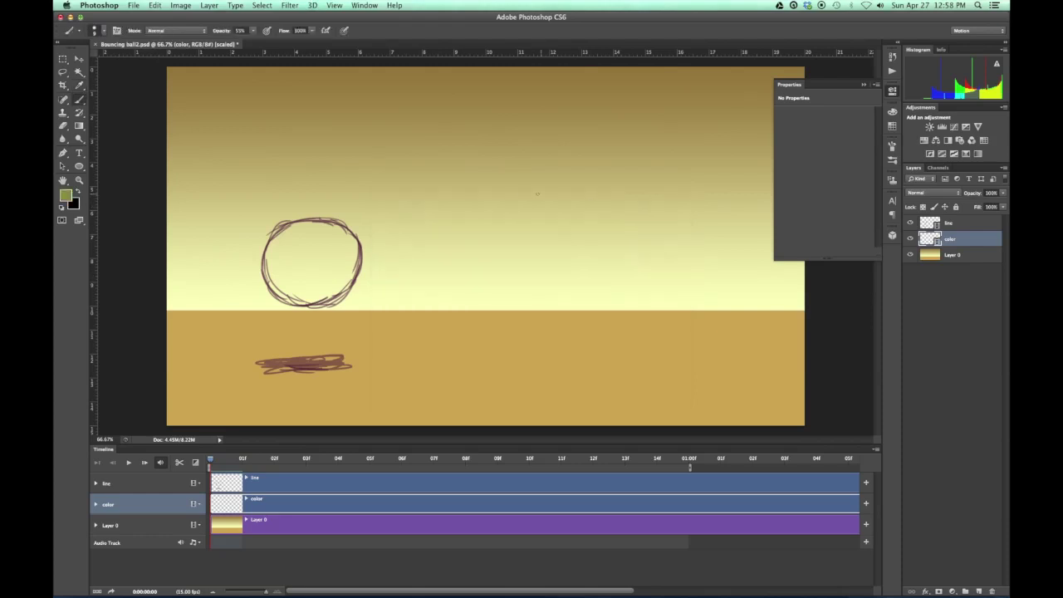
right_click(298, 252)
- Set the brush to about 57 px and paint olive green inside the ball on frame 0
left_click_drag(316, 268, 335, 268)
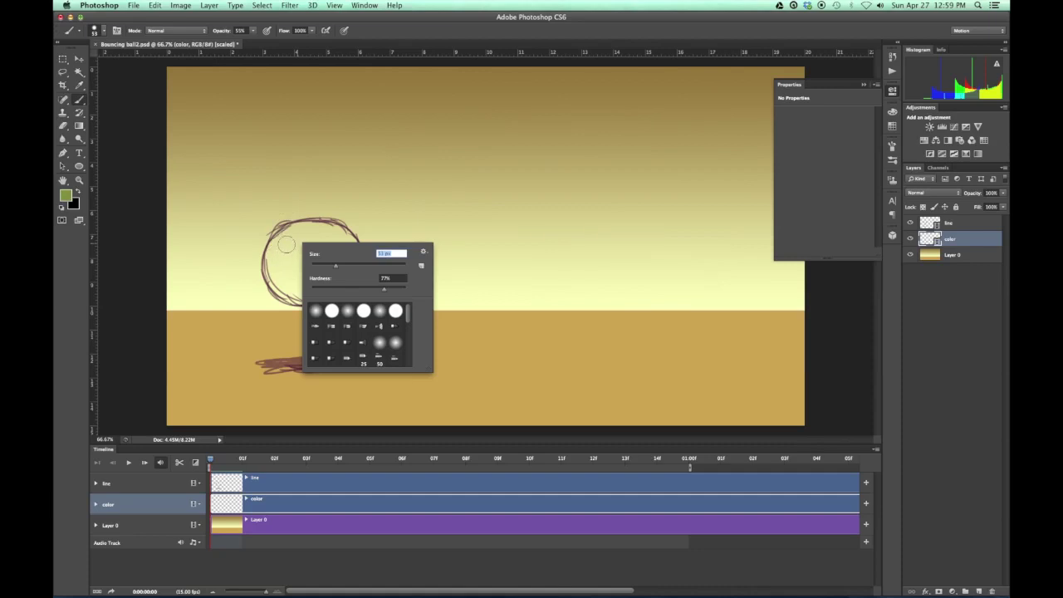
left_click(283, 244)
mouse_move(300, 237)
left_mouse_down()
mouse_move(288, 272)
mouse_move(271, 264)
mouse_move(295, 277)
mouse_move(320, 245)
mouse_move(321, 264)
mouse_move(334, 270)
mouse_move(332, 259)
mouse_move(321, 295)
mouse_move(326, 282)
mouse_move(304, 269)
mouse_move(295, 288)
mouse_move(267, 248)
mouse_move(352, 234)
mouse_move(309, 246)
mouse_move(292, 287)
mouse_move(339, 259)
mouse_move(332, 286)
mouse_move(297, 282)
mouse_move(332, 279)
left_mouse_up()
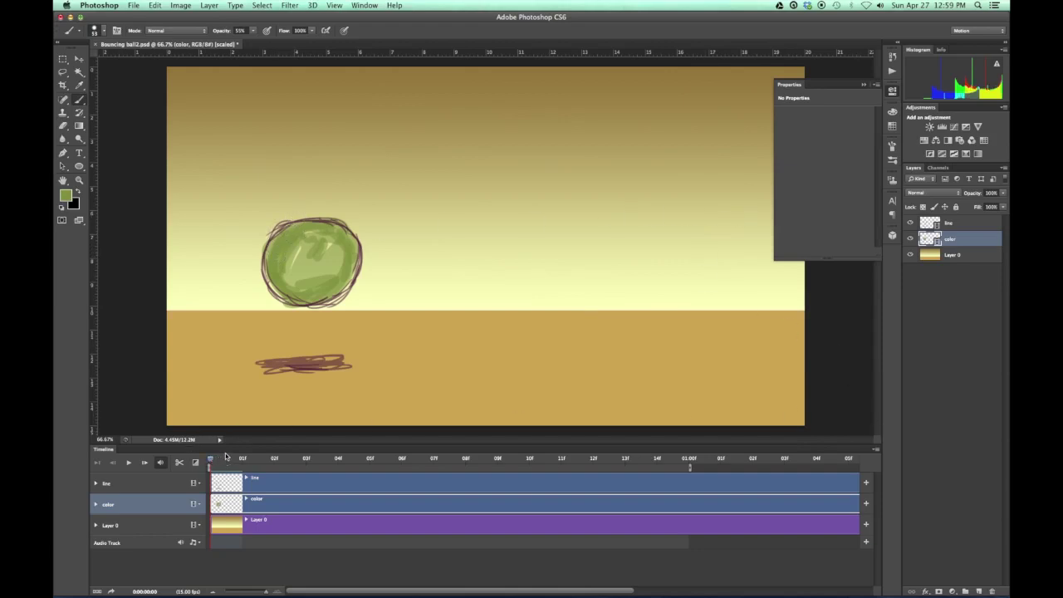
- On frame 1, enlarge the brush to 82 px, adjust hardness, and paint green inside the ball
left_click_drag(212, 461, 231, 462)
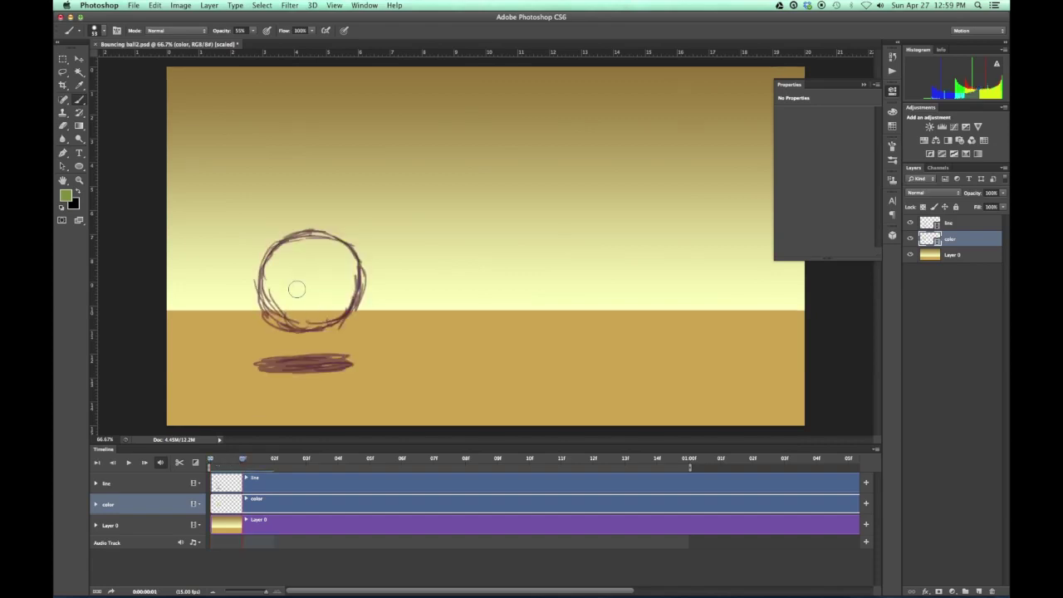
mouse_move(278, 246)
left_mouse_down()
mouse_move(288, 303)
mouse_move(308, 316)
mouse_move(284, 280)
mouse_move(286, 296)
mouse_move(318, 311)
mouse_move(344, 295)
mouse_move(342, 251)
mouse_move(287, 249)
mouse_move(343, 255)
mouse_move(336, 303)
left_mouse_up()
right_click(299, 264)
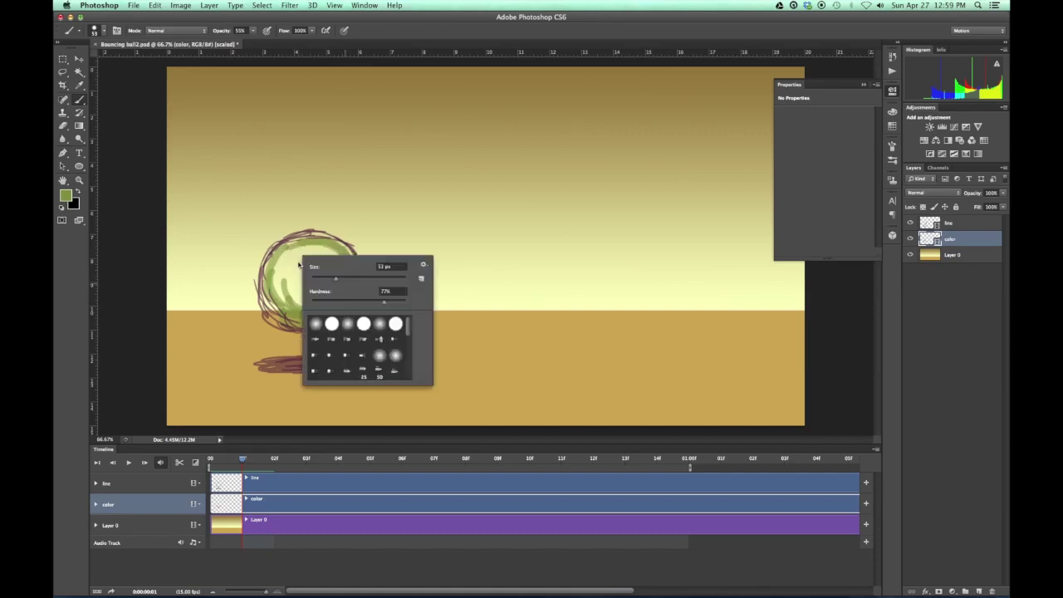
left_click_drag(337, 280, 352, 281)
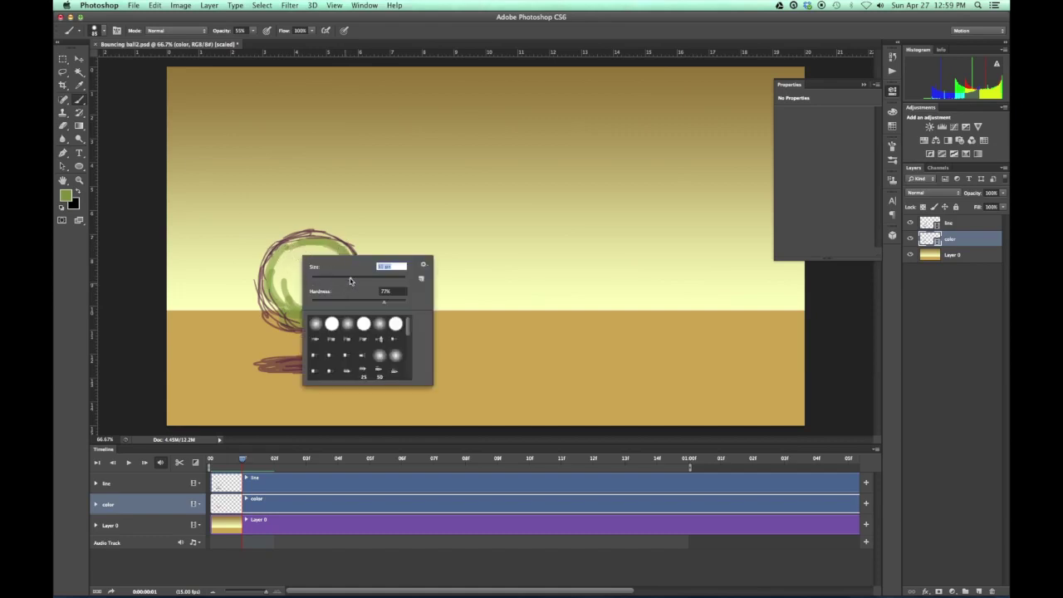
left_click(290, 261)
mouse_move(290, 261)
left_mouse_down()
mouse_move(301, 307)
mouse_move(308, 259)
left_mouse_up()
right_click(316, 262)
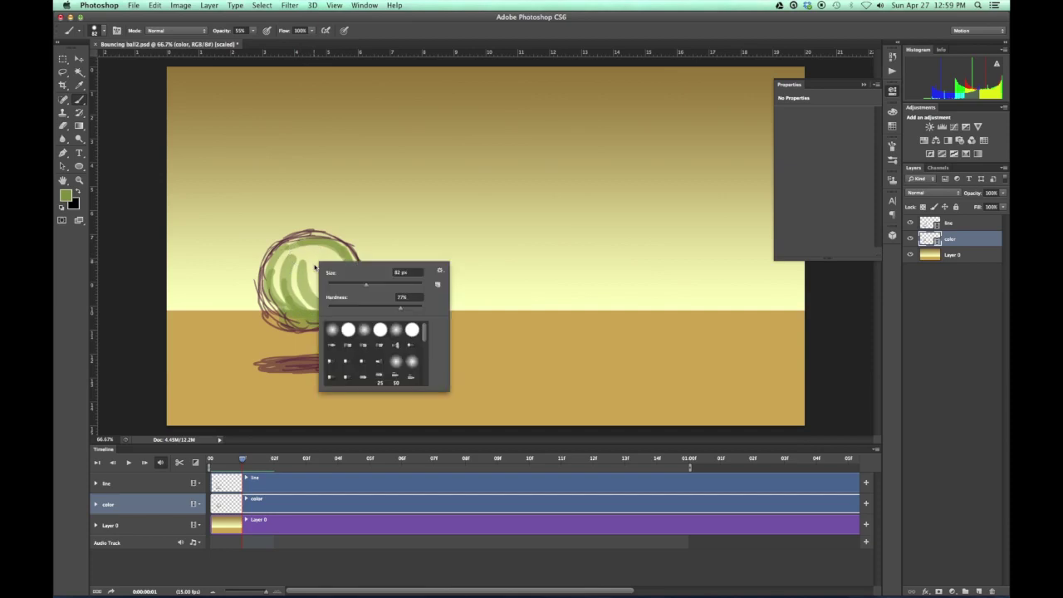
left_click_drag(368, 286, 372, 283)
left_click(360, 308)
left_click(299, 264)
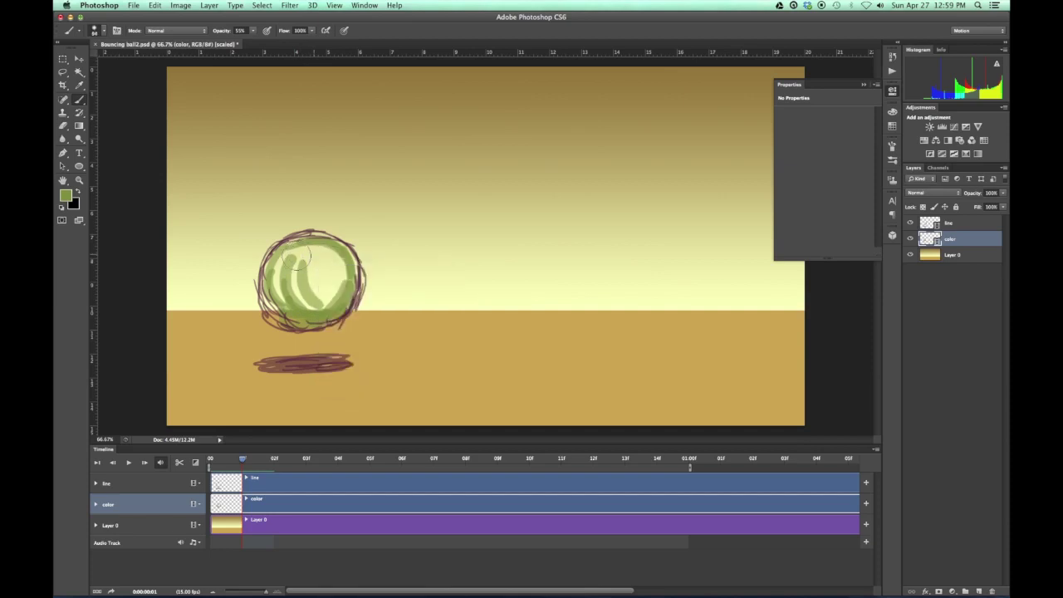
mouse_move(287, 254)
left_mouse_down()
mouse_move(312, 282)
mouse_move(326, 254)
mouse_move(316, 303)
mouse_move(295, 278)
mouse_move(336, 274)
mouse_move(292, 301)
left_mouse_up()
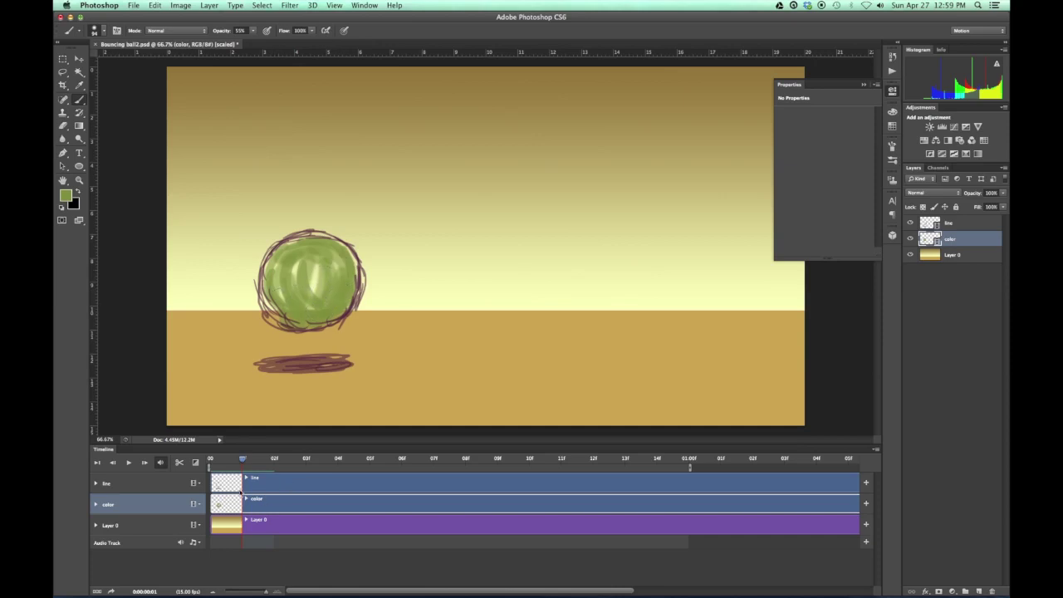
- Paint green strokes inside the ball on frame 2 and open the Brush panel
left_click_drag(251, 458, 266, 461)
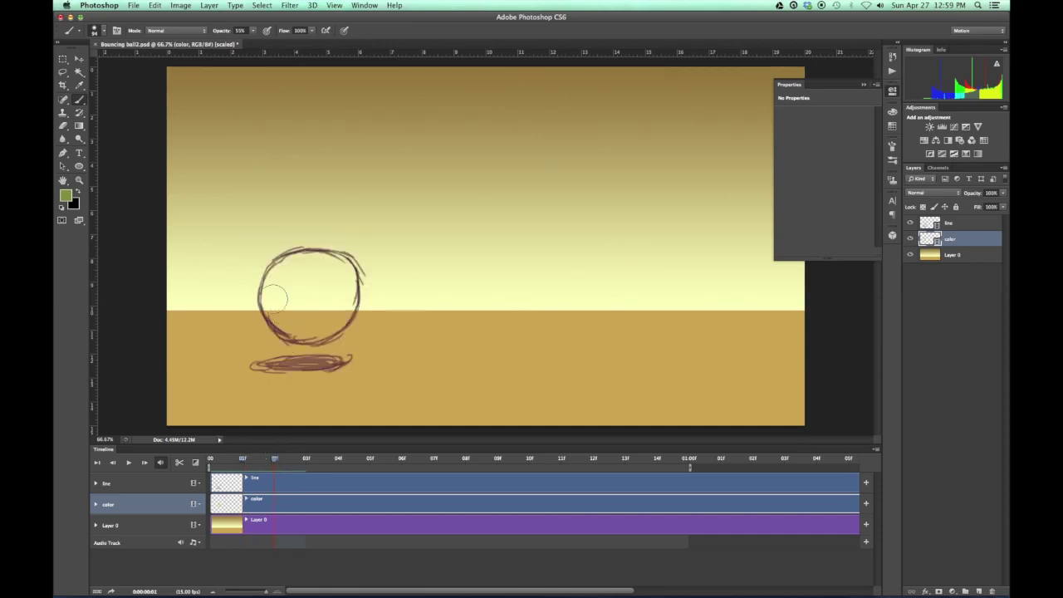
mouse_move(274, 297)
left_mouse_down()
mouse_move(333, 311)
mouse_move(336, 292)
mouse_move(303, 325)
mouse_move(295, 308)
mouse_move(309, 315)
mouse_move(325, 297)
mouse_move(287, 268)
left_mouse_up()
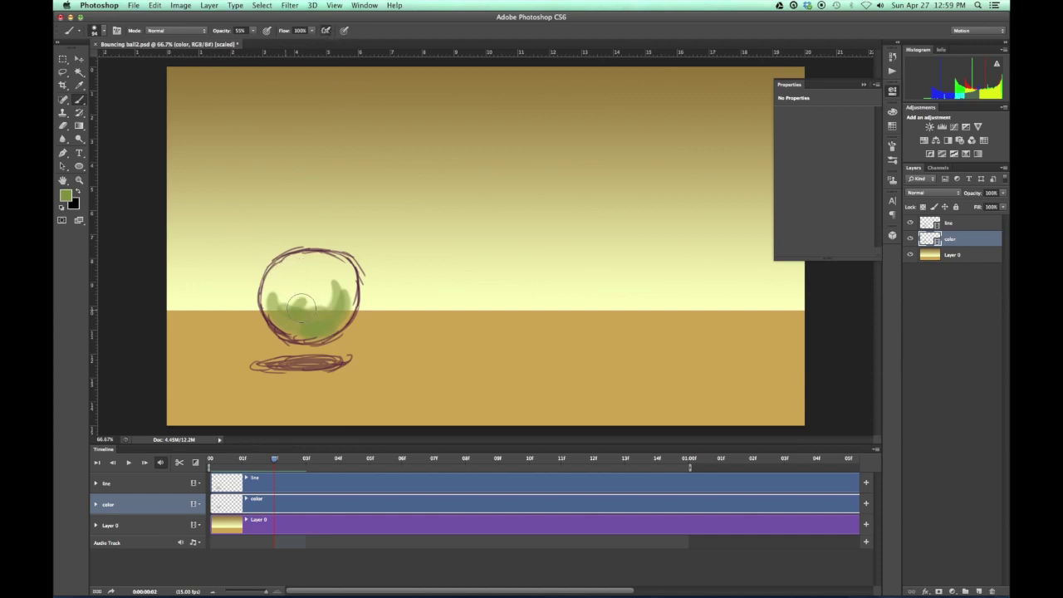
mouse_move(295, 306)
left_mouse_down()
mouse_move(292, 281)
mouse_move(308, 313)
mouse_move(326, 280)
mouse_move(308, 281)
mouse_move(304, 292)
mouse_move(279, 267)
mouse_move(304, 329)
mouse_move(338, 266)
mouse_move(313, 322)
mouse_move(319, 285)
left_mouse_up()
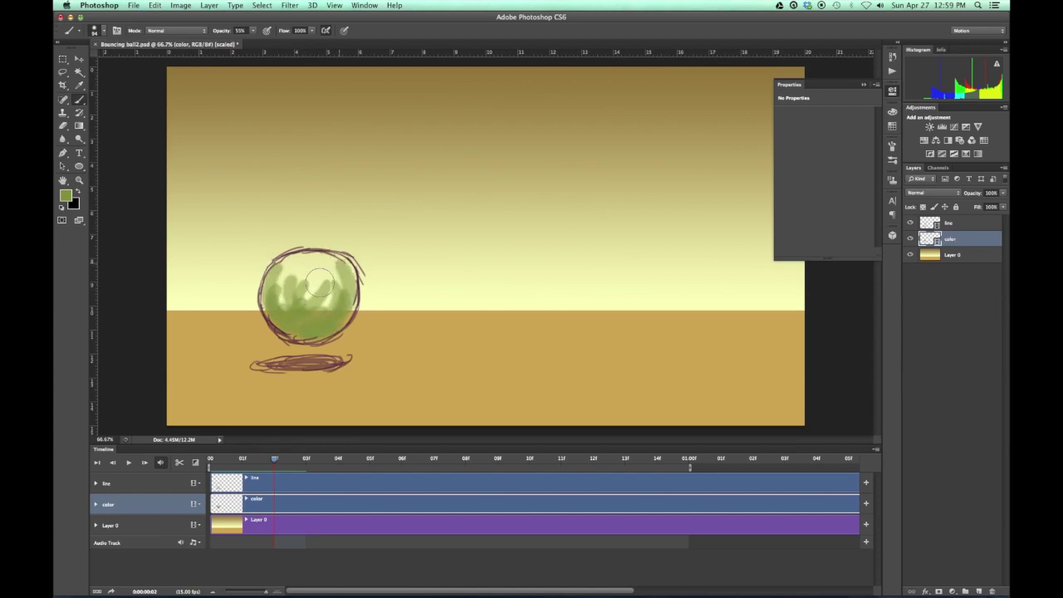
left_click(116, 31)
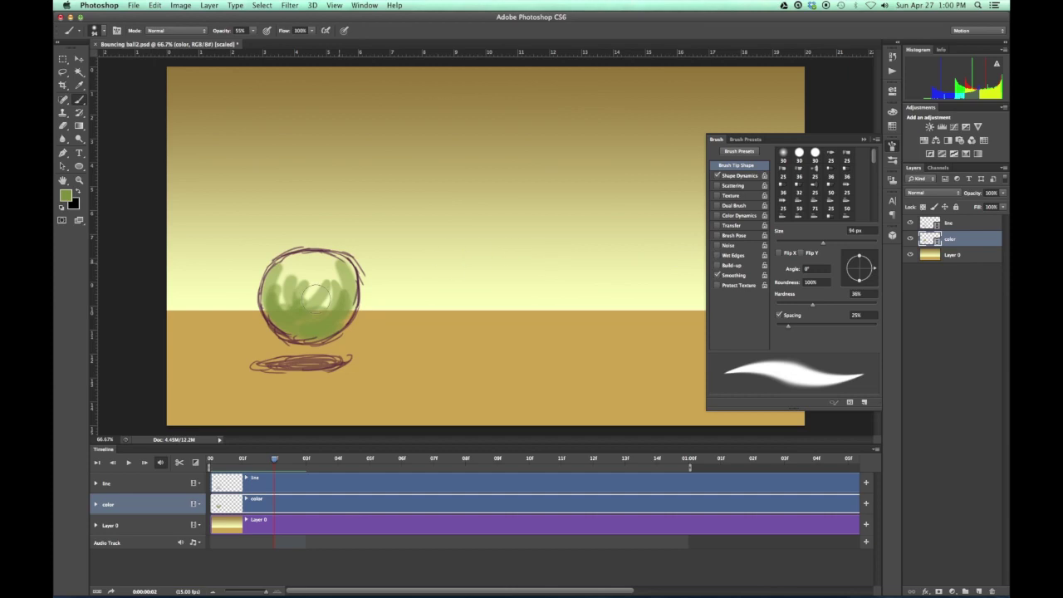
- Add darker green strokes on frame 2, collapse the Brush panel, and fill the frame 3 ball green
mouse_move(294, 280)
left_mouse_down()
mouse_move(311, 312)
mouse_move(306, 276)
mouse_move(325, 302)
mouse_move(307, 315)
mouse_move(295, 312)
mouse_move(301, 270)
mouse_move(314, 266)
mouse_move(334, 283)
mouse_move(285, 289)
mouse_move(322, 291)
left_mouse_up()
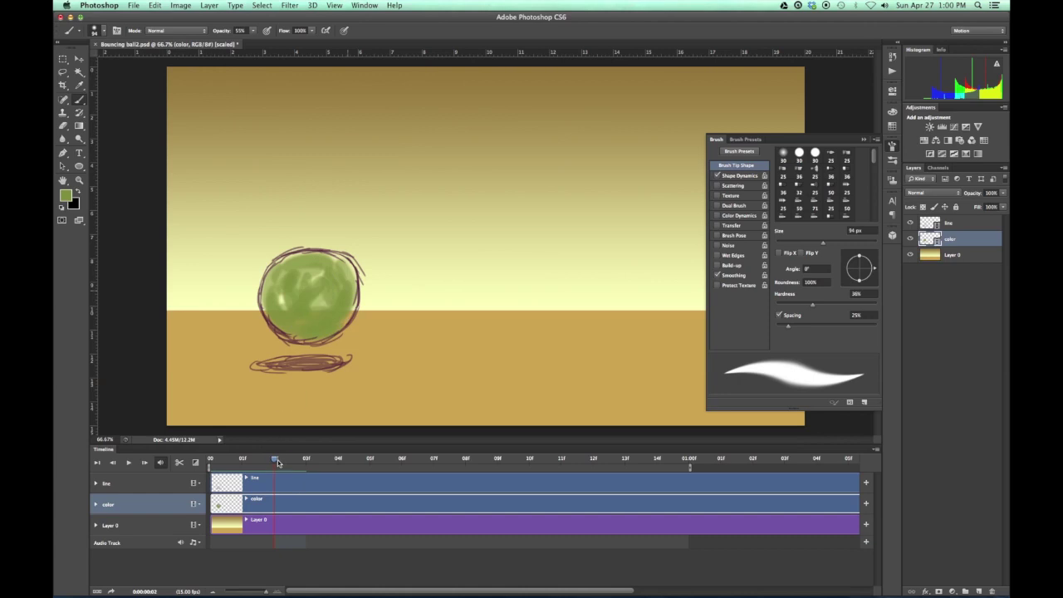
left_click_drag(277, 460, 308, 462)
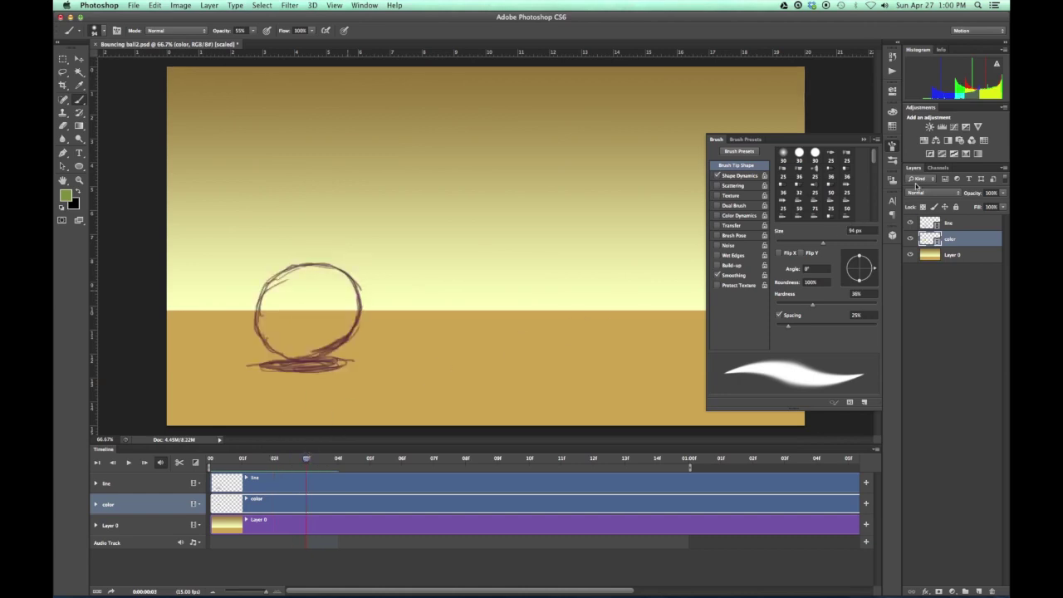
left_click(892, 145)
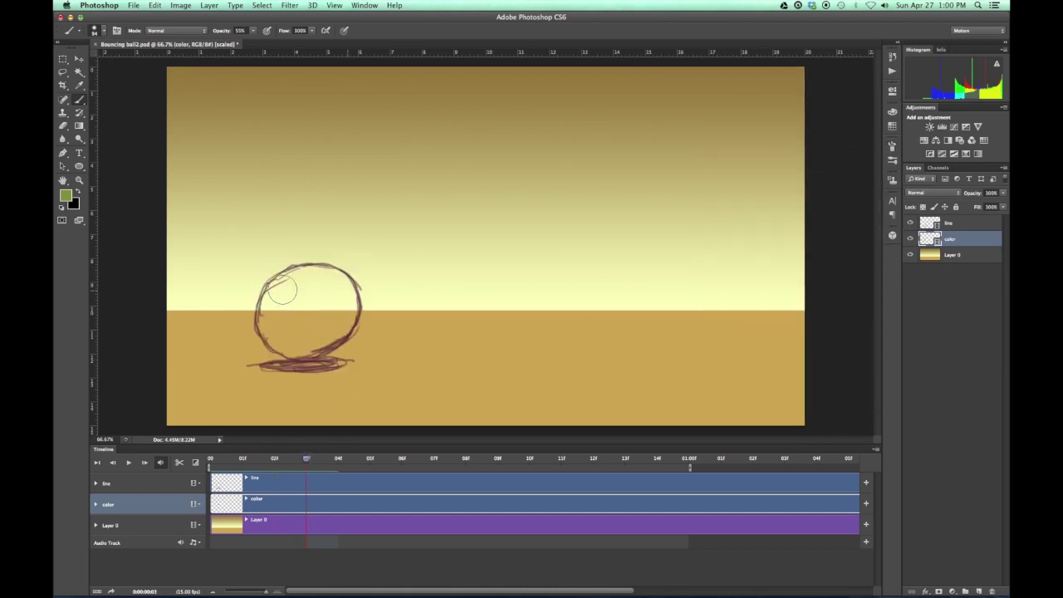
left_click_drag(282, 290, 286, 344)
mouse_move(328, 283)
left_mouse_down()
mouse_move(305, 326)
mouse_move(331, 295)
mouse_move(291, 336)
mouse_move(281, 313)
mouse_move(322, 283)
mouse_move(275, 309)
mouse_move(321, 287)
mouse_move(304, 324)
mouse_move(330, 286)
left_mouse_up()
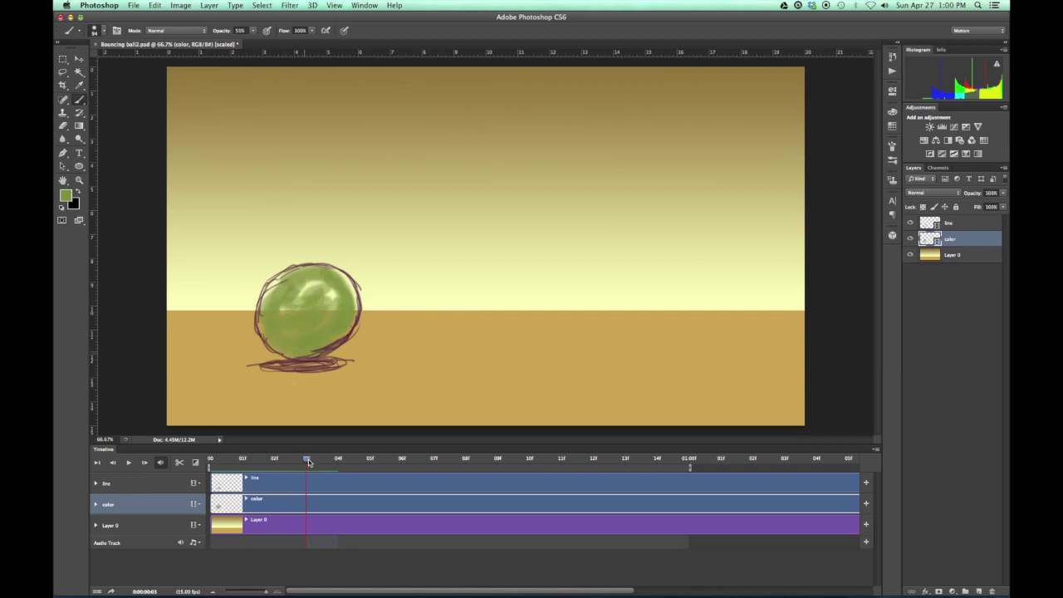
- Step through the animation frames with the arrow keys to check the green fill
key("Right")
key("Right")
key("Right")
key("Right")
key("Right")
key("Right")
key("Right")
key("Right")
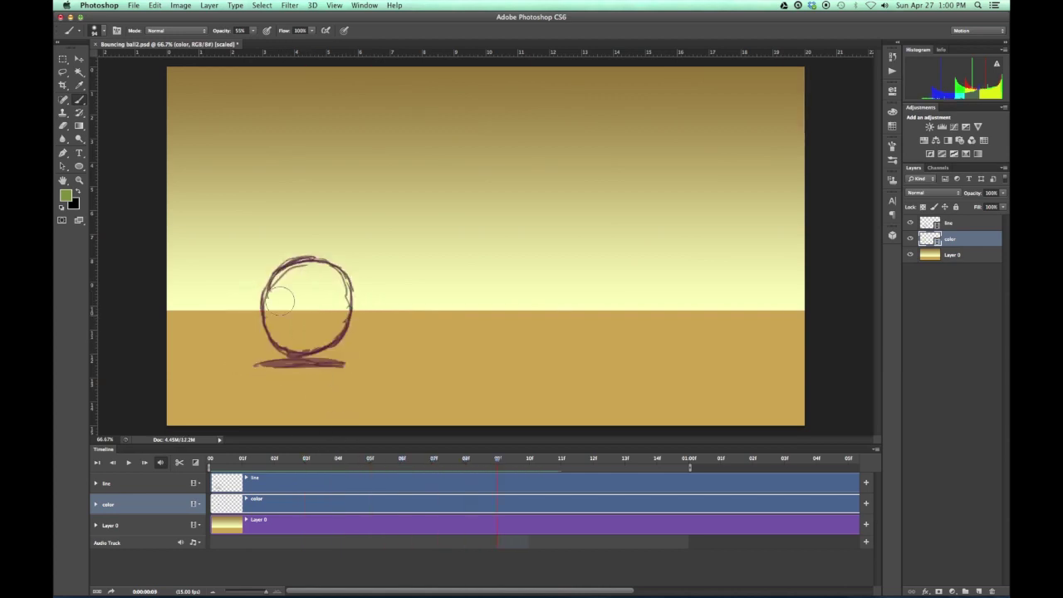
key("Right")
key("Right")
key("Right")
key("Right")
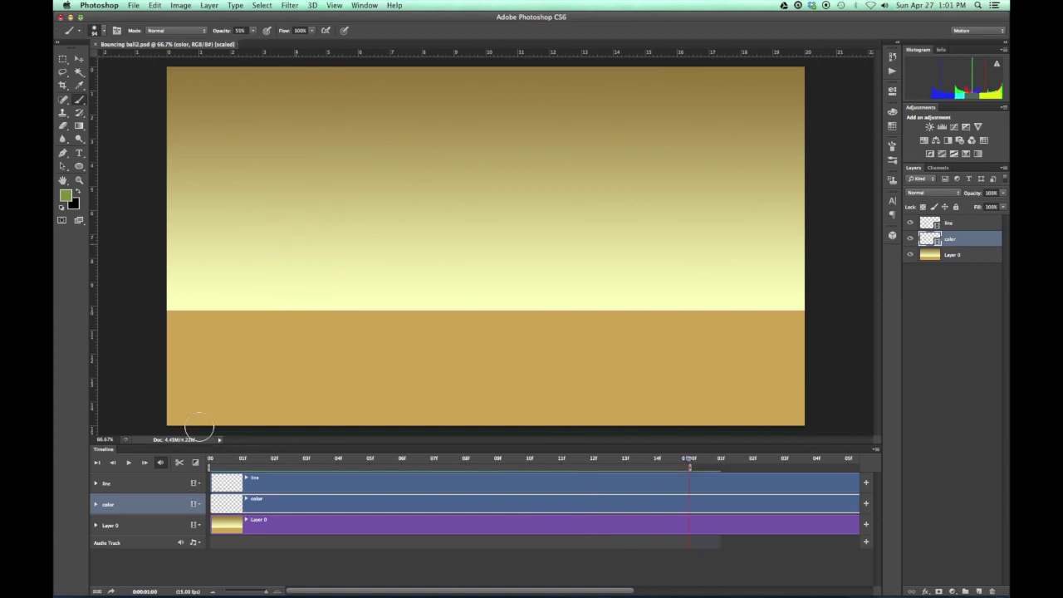
key("Left")
left_click(128, 462)
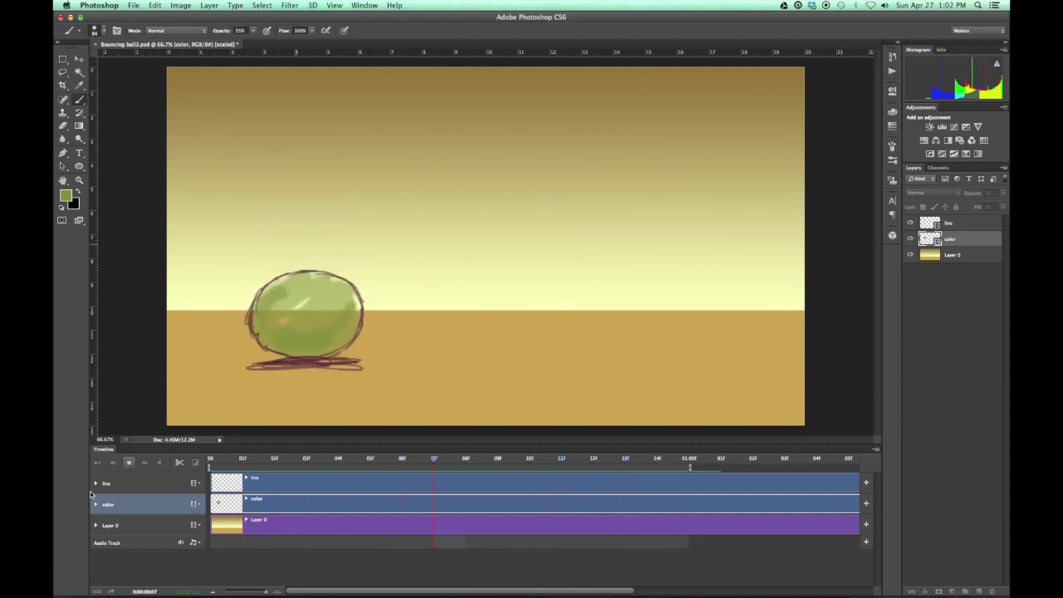
left_click(127, 463)
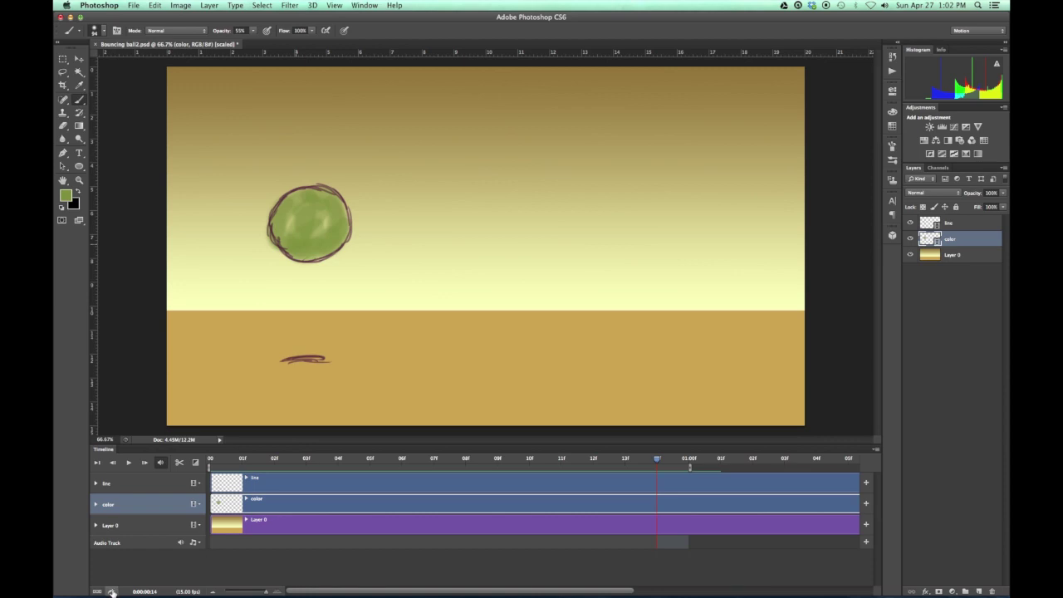
- Render Bouncing ball2.mov as QuickTime Animation High Quality, 1440 x 1080 at 15 fps
left_click(111, 591)
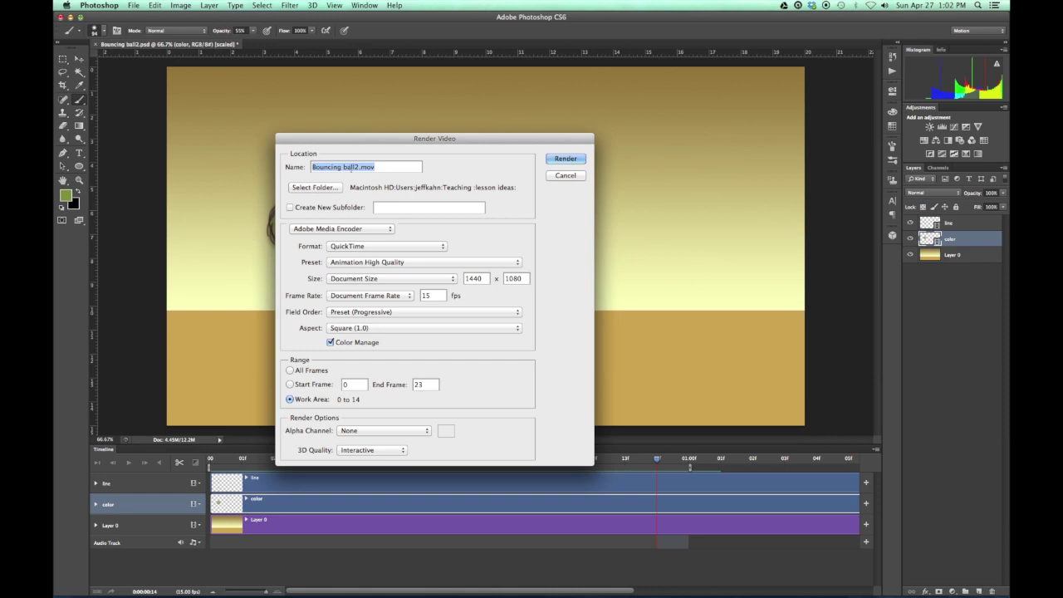
left_click_drag(550, 142, 542, 181)
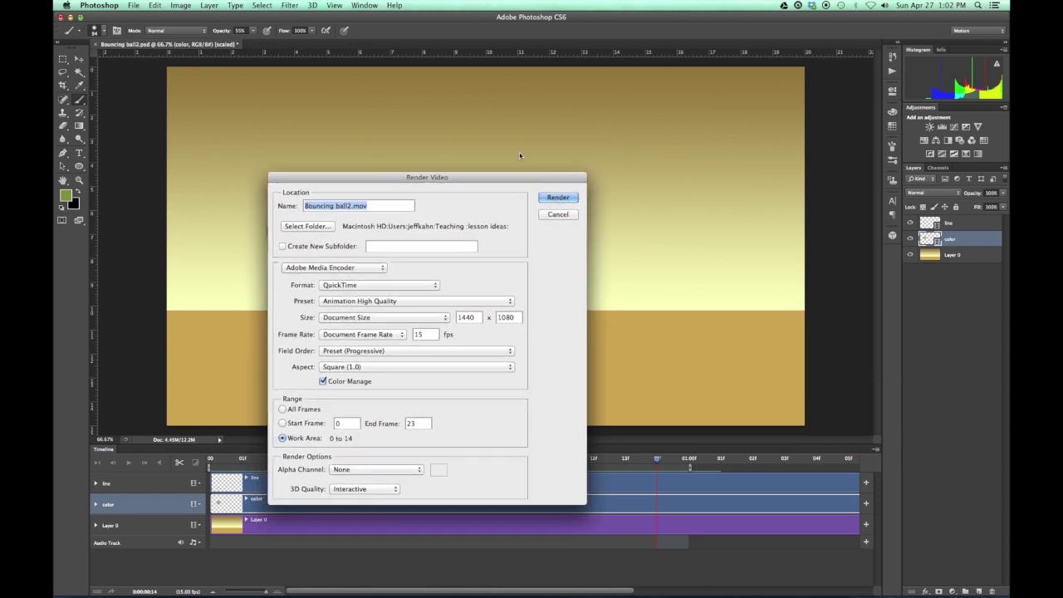
left_click(557, 198)
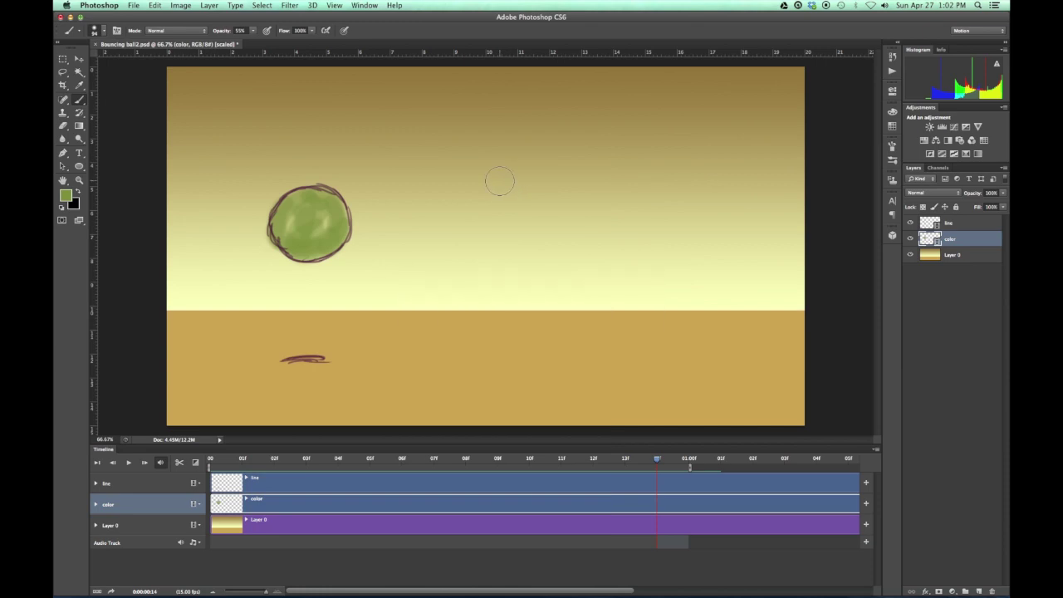
- Export the animation through Save for Web as a GIF with Transparency off, named Bouncing-ball2.gif
left_click(134, 6)
left_click(133, 5)
left_click(133, 6)
left_click(174, 142)
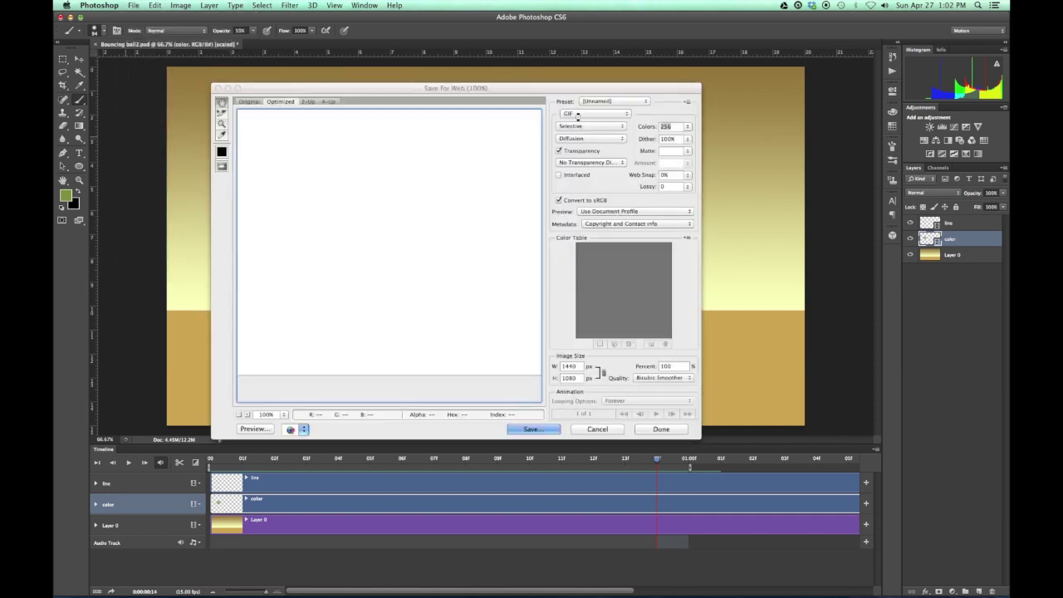
left_click(586, 101)
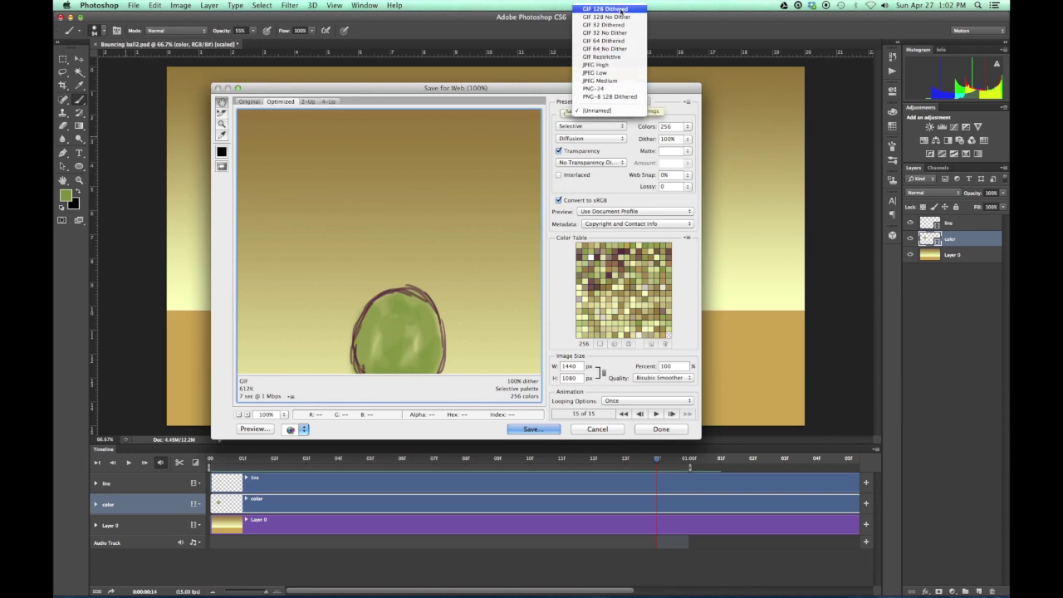
left_click(480, 129)
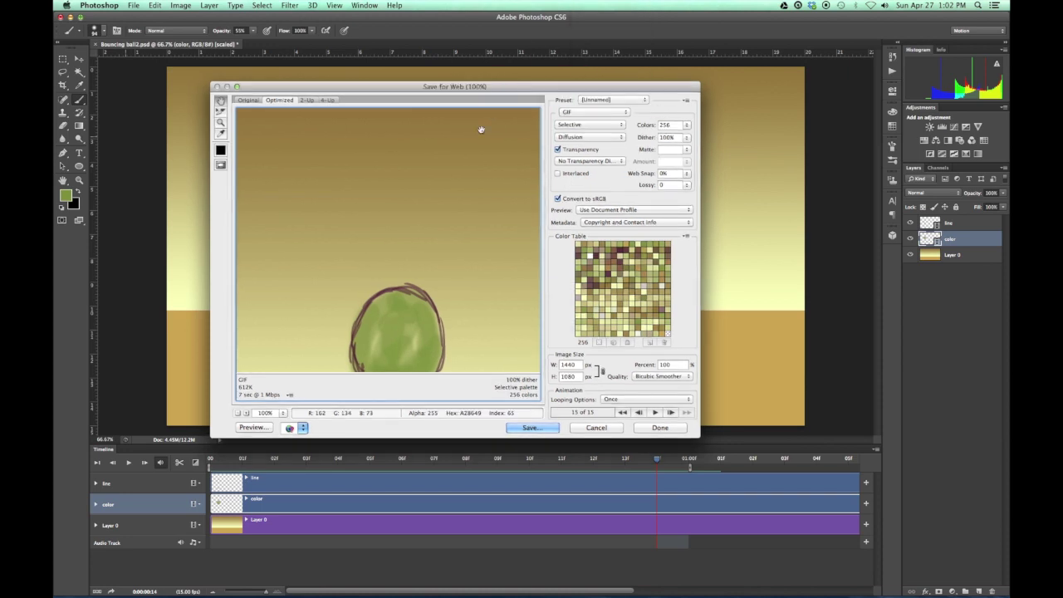
left_click(557, 150)
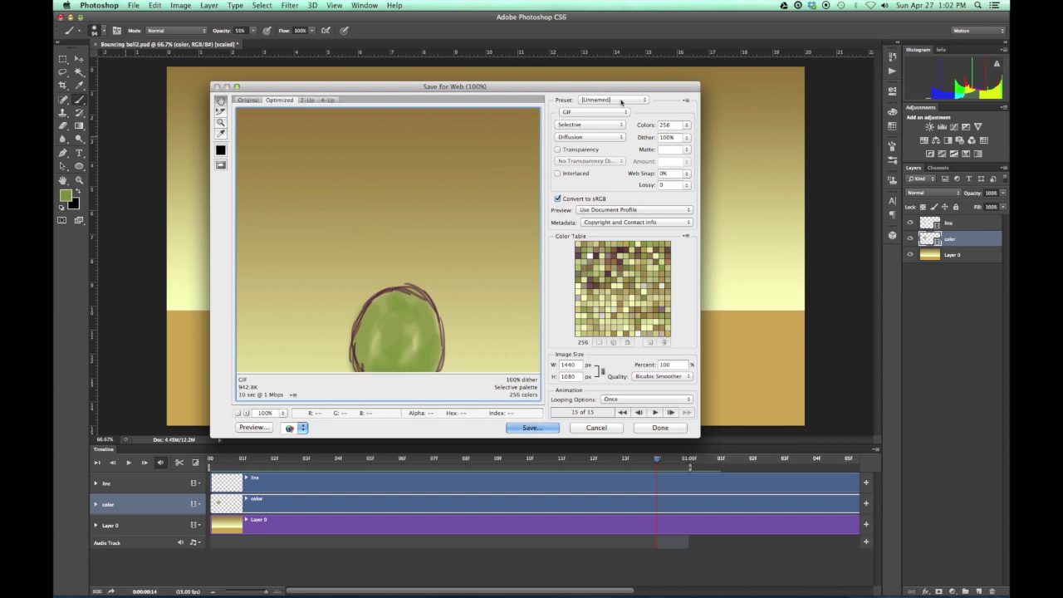
left_click(531, 427)
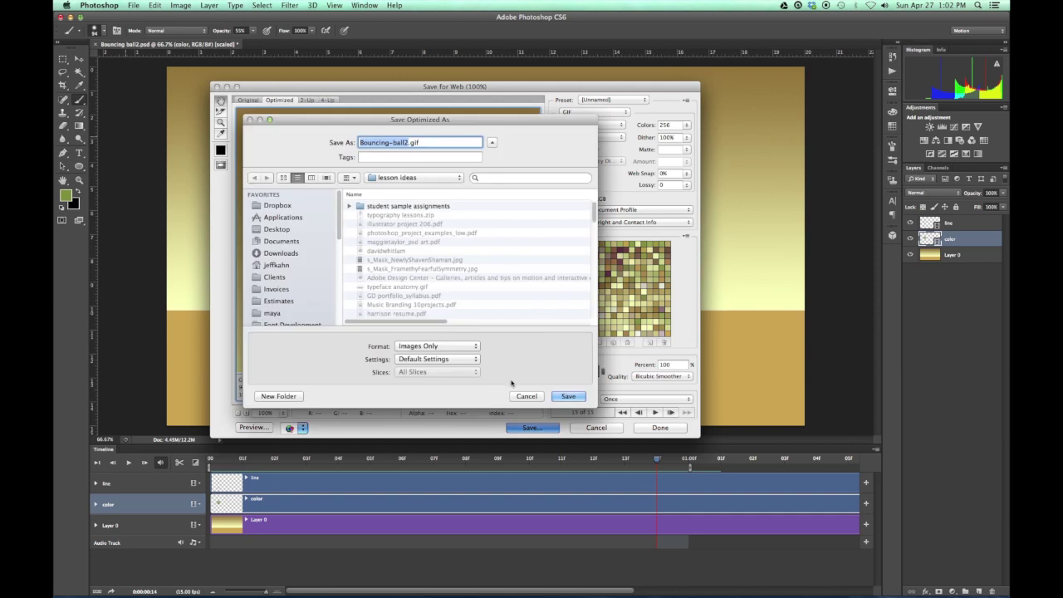
left_click(568, 397)
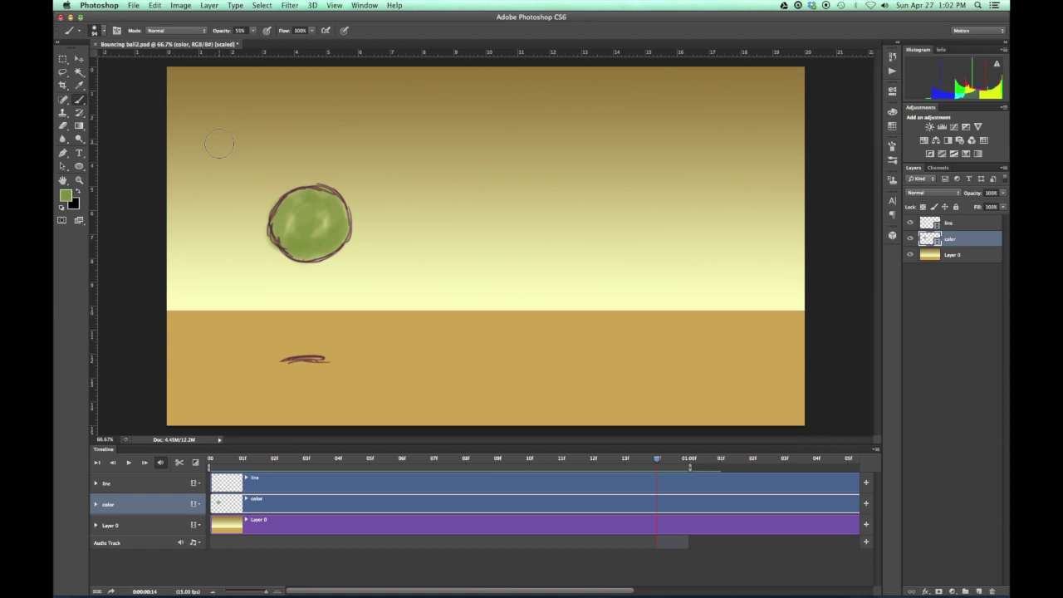
- Open Bouncing-ball2.gif from Finder in Preview and scroll through its numbered frame thumbnails
key("super+Tab")
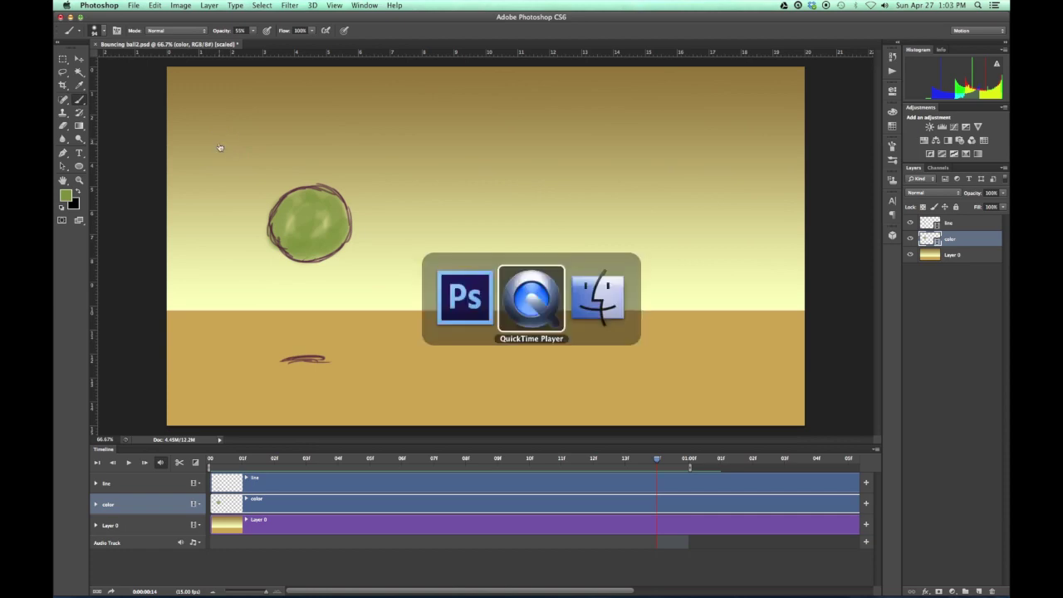
key("super+Tab")
key("super+o")
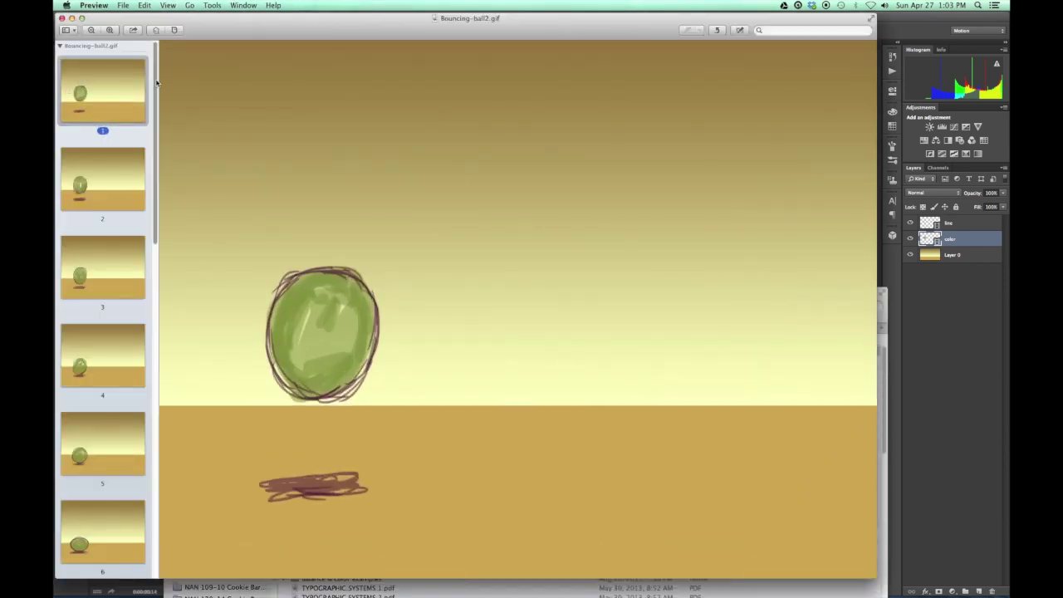
scroll(158, 193, "down", 5)
left_click_drag(161, 192, 164, 58)
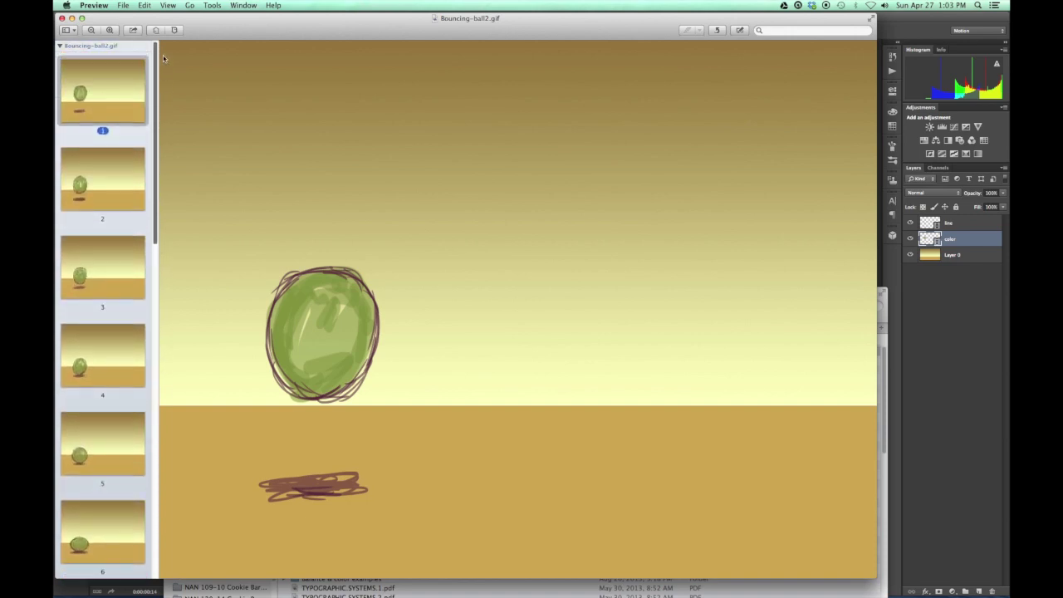
- Close Preview, play Bouncing-ball2.gif in Safari, then close the Safari window
left_click(61, 18)
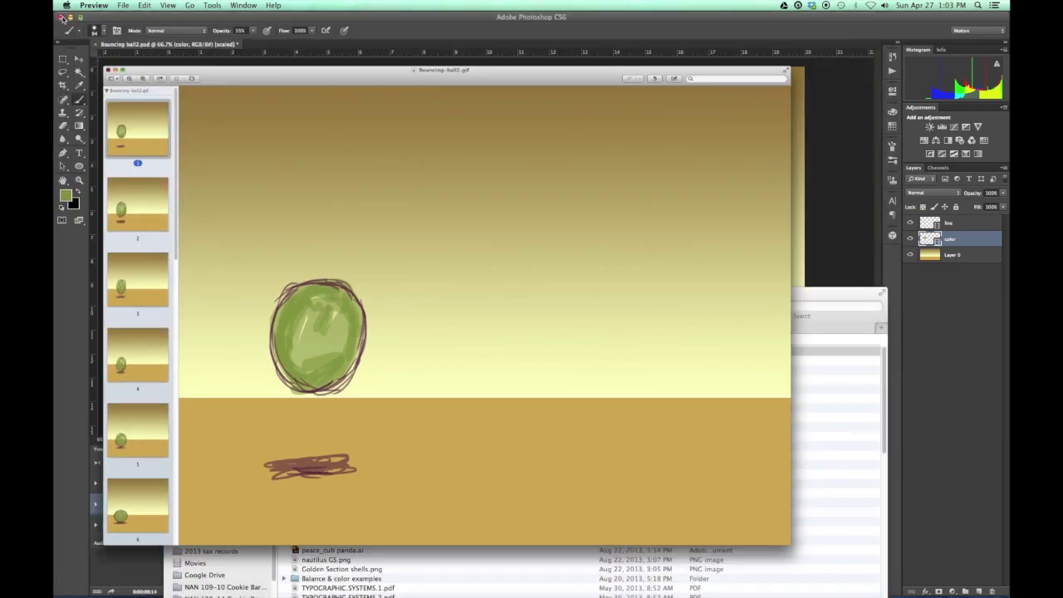
left_click_drag(295, 353, 253, 579)
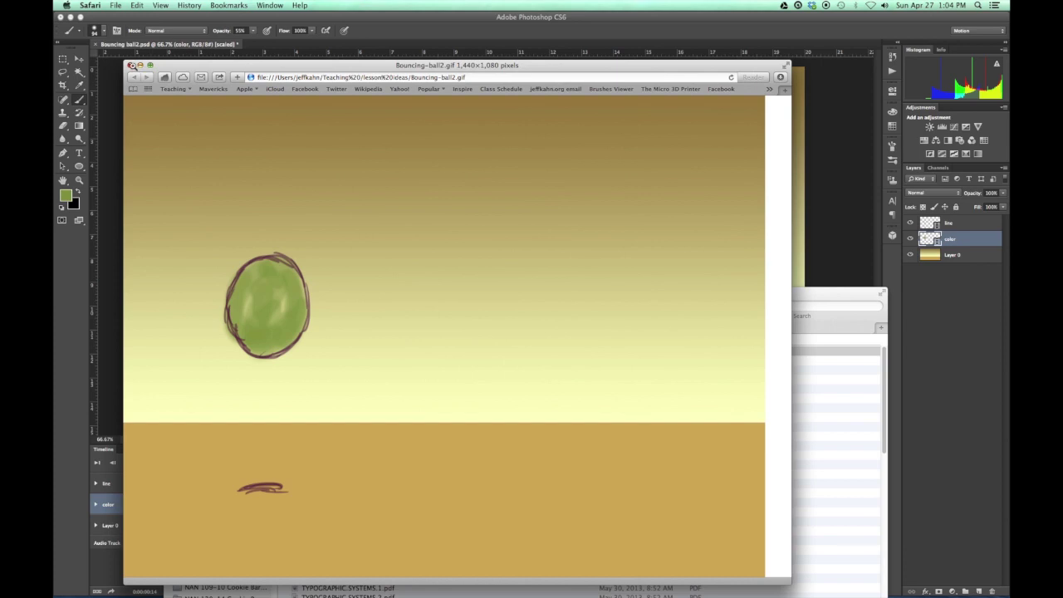
left_click(130, 66)
- Open Bouncing ball2.mov from the lesson ideas folder in QuickTime Player, play it, then rewind
left_click(232, 299)
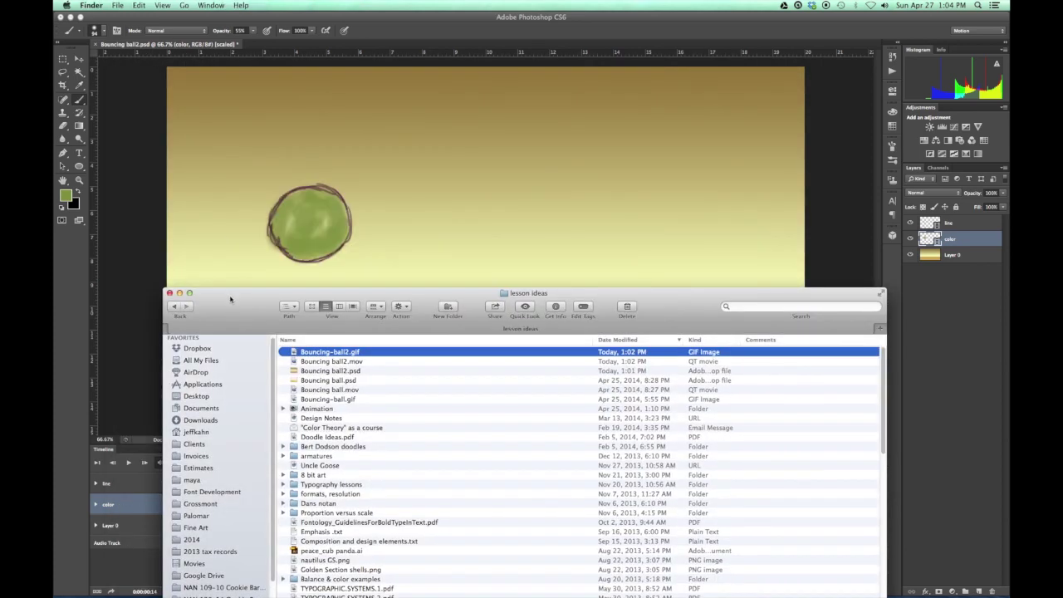
double_click(292, 363)
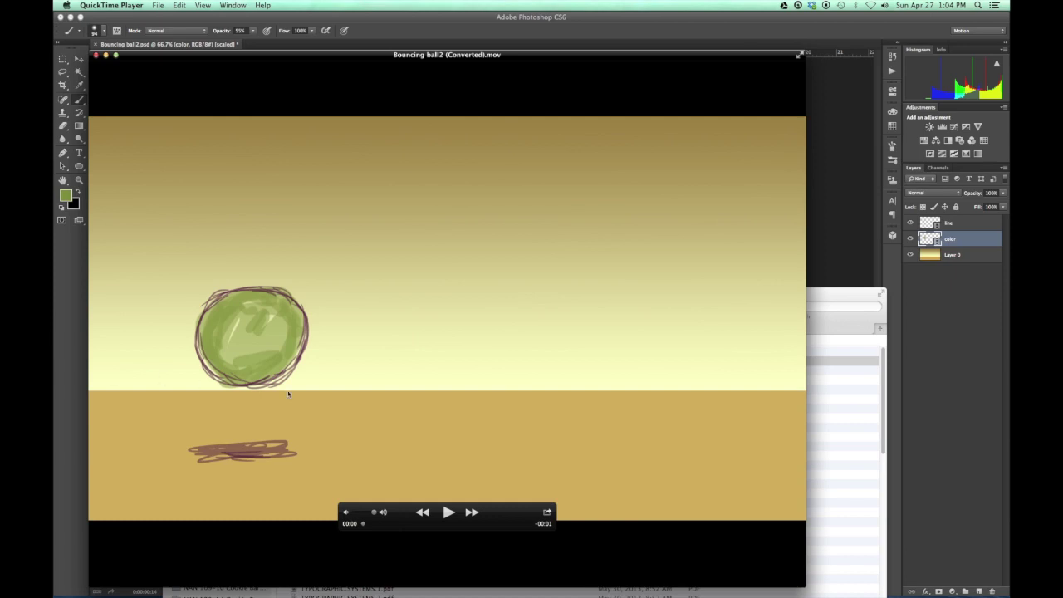
left_click(448, 513)
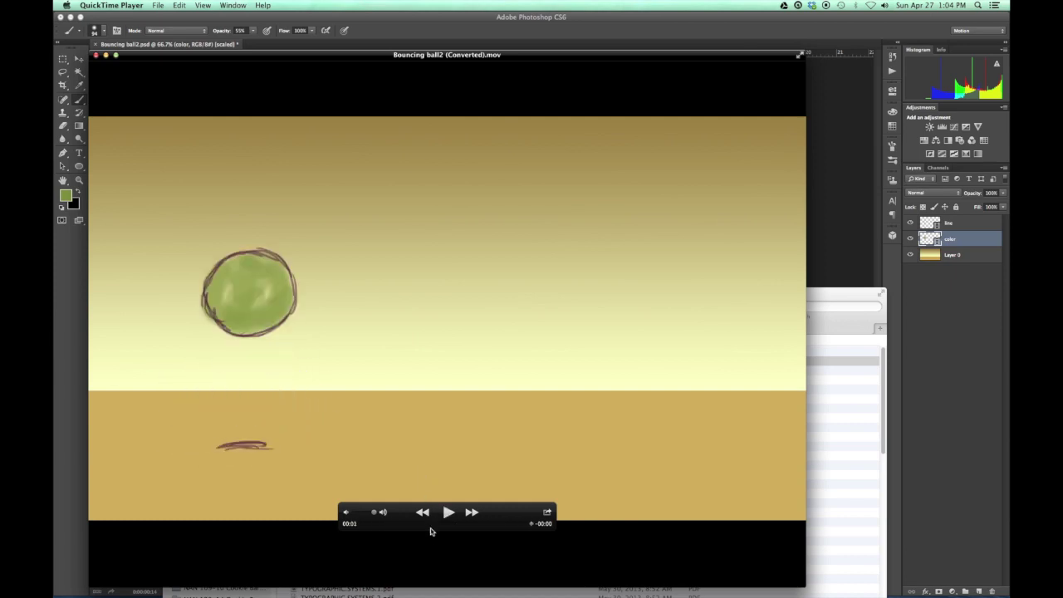
left_click(423, 513)
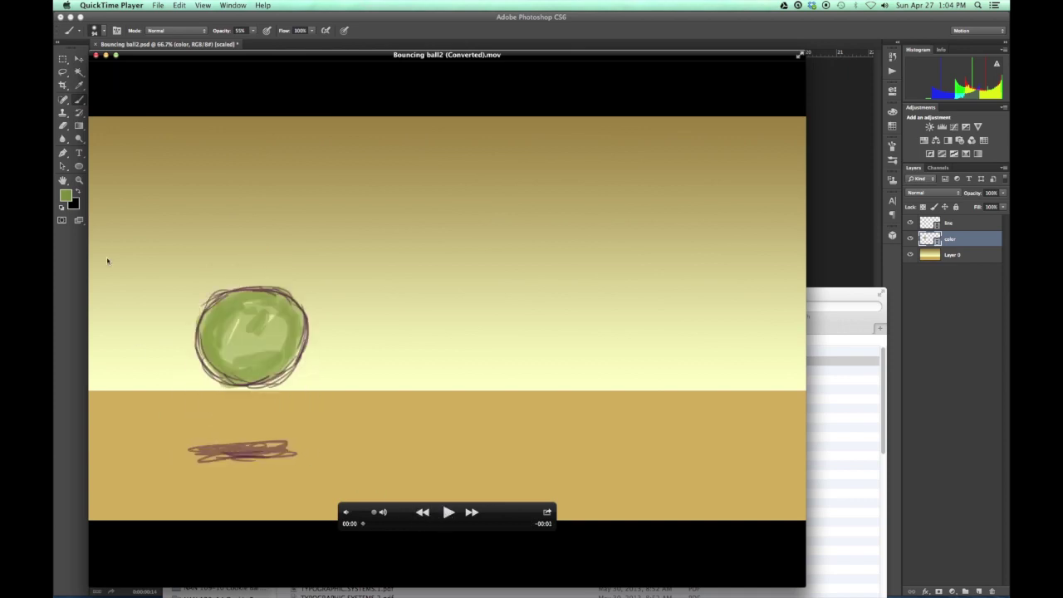